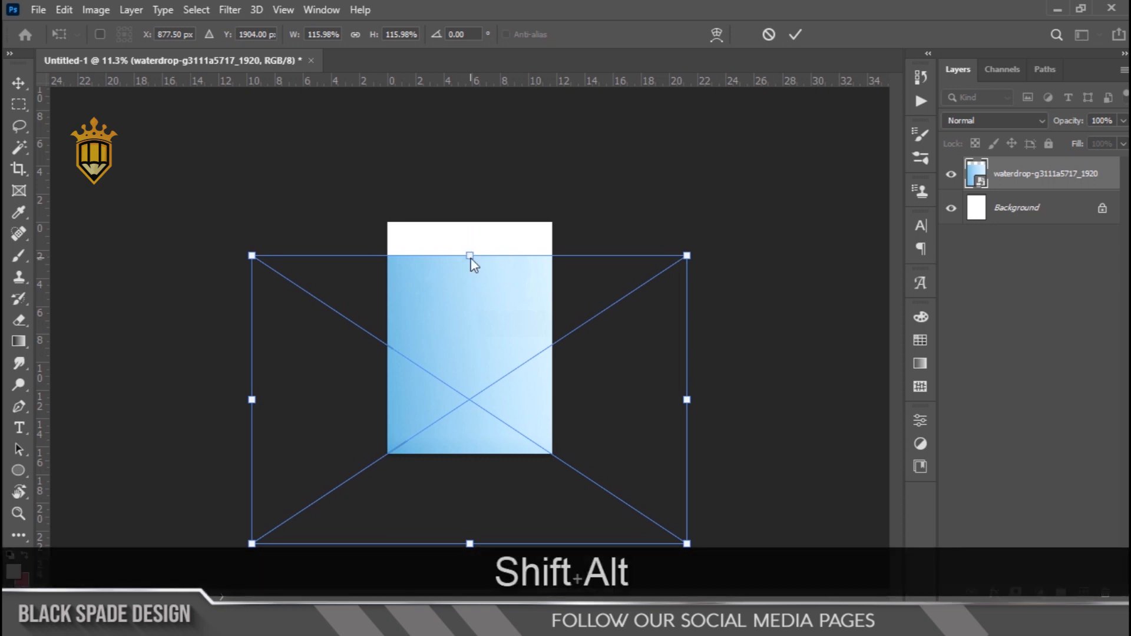
# Stretch the waterdrop image vertically to about 148% height so it covers the whole canvas, and rasterize its layer
pyautogui.moveTo(470, 257); pyautogui.dragTo(468, 194)
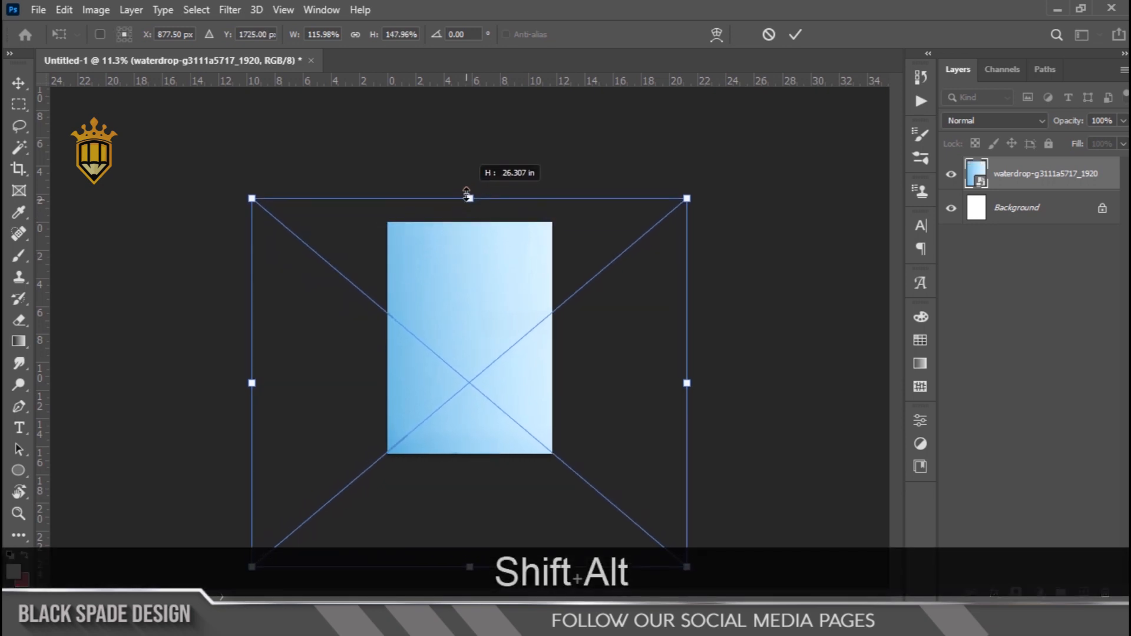
pyautogui.press('Return')
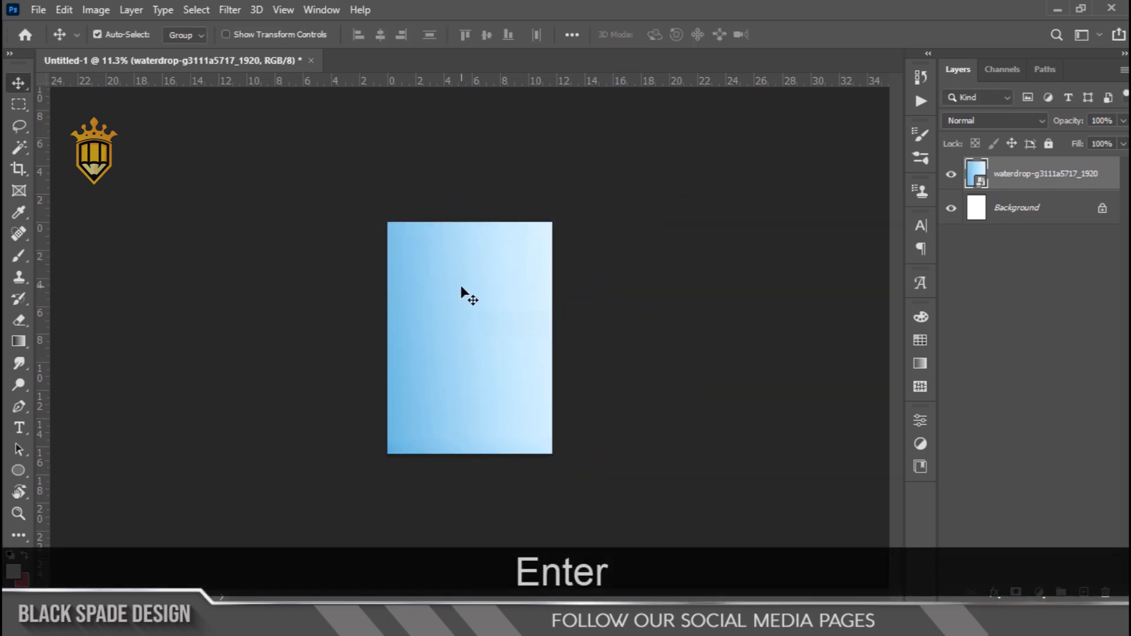
pyautogui.scroll(1, 463, 295)
pyautogui.scroll(2, 464, 301)
pyautogui.rightClick(1034, 186)
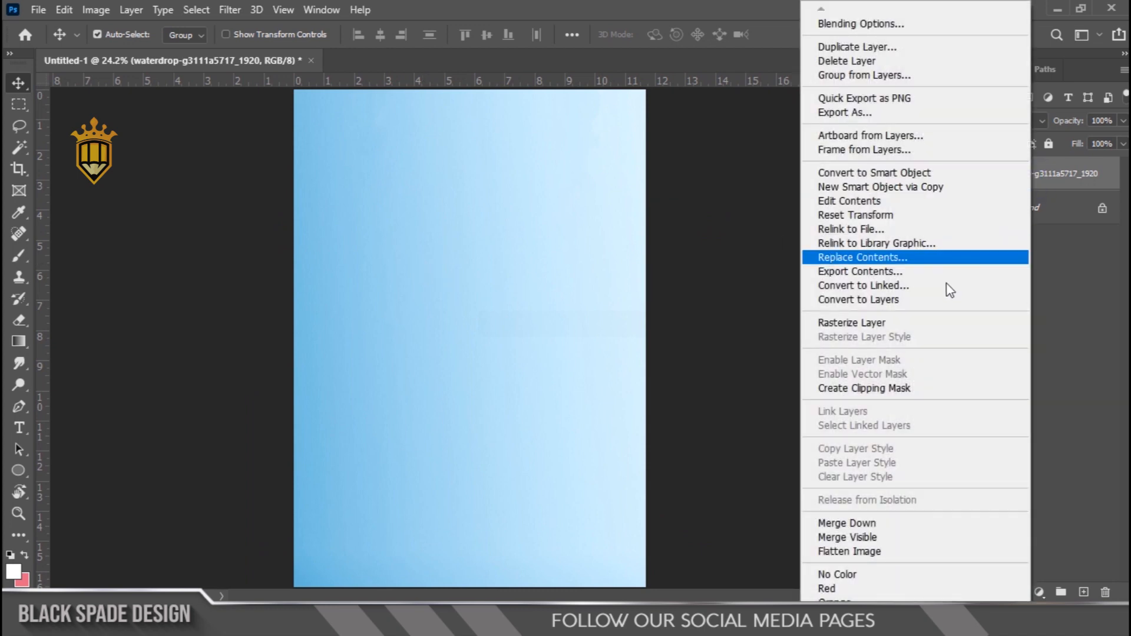
pyautogui.click(847, 321)
pyautogui.scroll(-1, 505, 281)
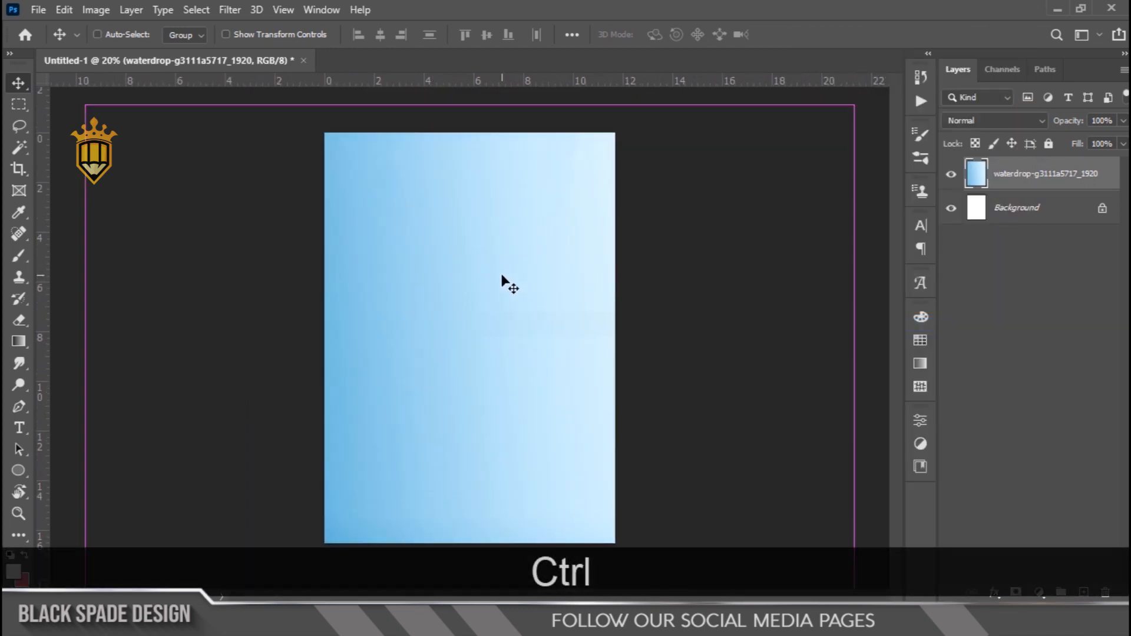
# Duplicate the waterdrop layer and flip the copy horizontally
pyautogui.hotkey('ctrl', 'j')
pyautogui.hotkey('ctrl', 't')
pyautogui.rightClick(502, 277)
pyautogui.click(550, 556)
pyautogui.press('Return')
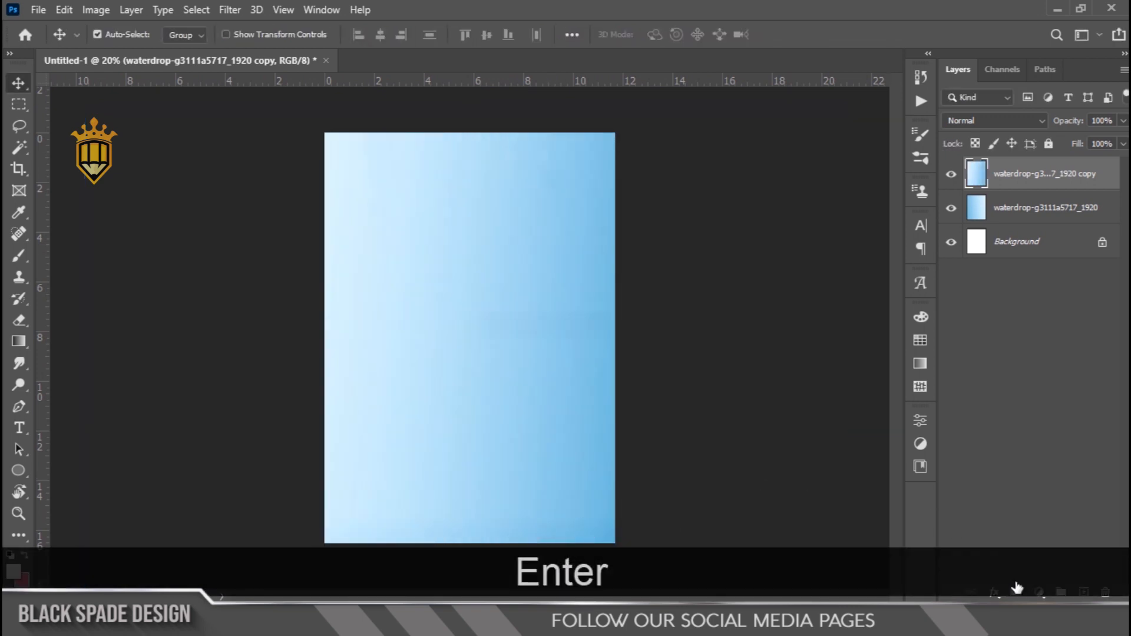
# Add a layer mask to the flipped copy and fade its left side with black-to-transparent linear gradients running past the canvas centre
pyautogui.click(1015, 591)
pyautogui.click(24, 340)
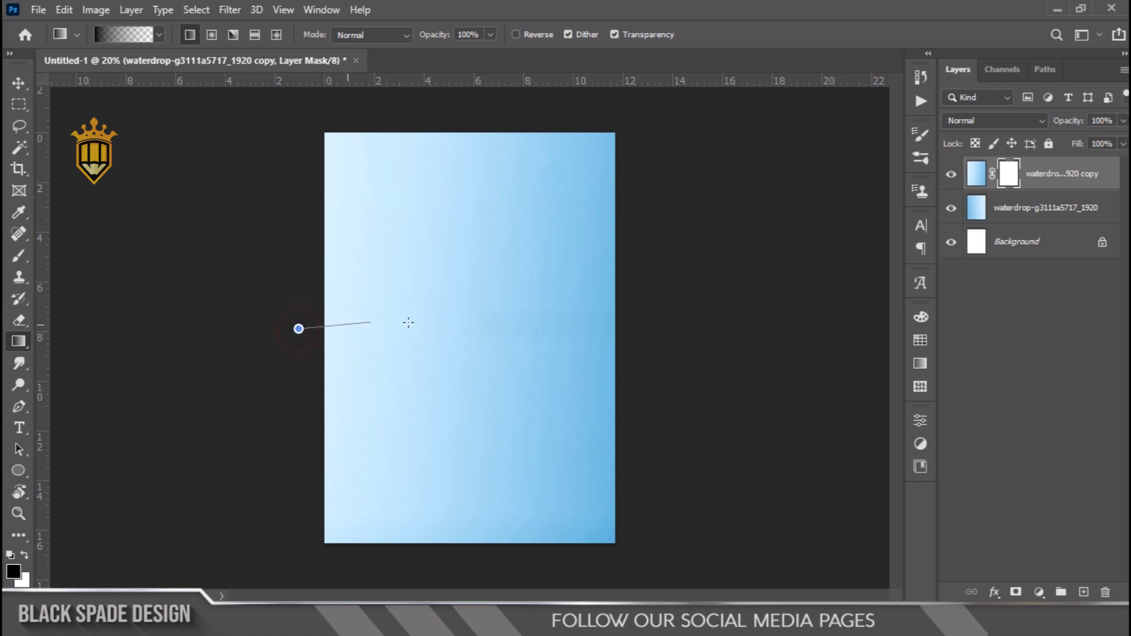
pyautogui.moveTo(493, 333); pyautogui.dragTo(508, 325)
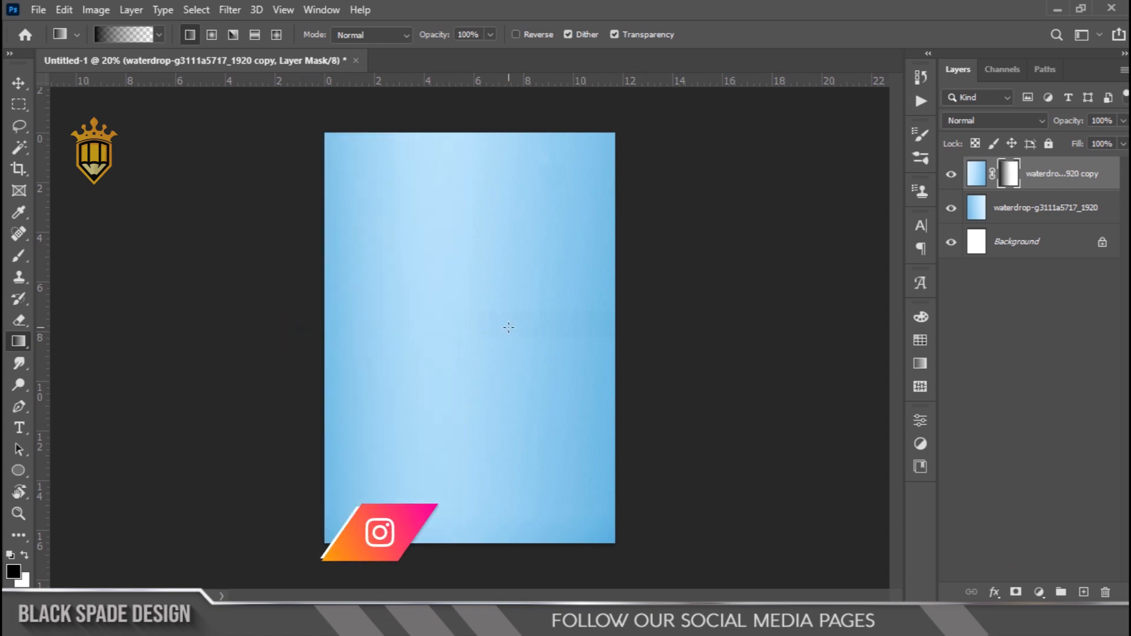
pyautogui.moveTo(316, 346); pyautogui.dragTo(536, 344)
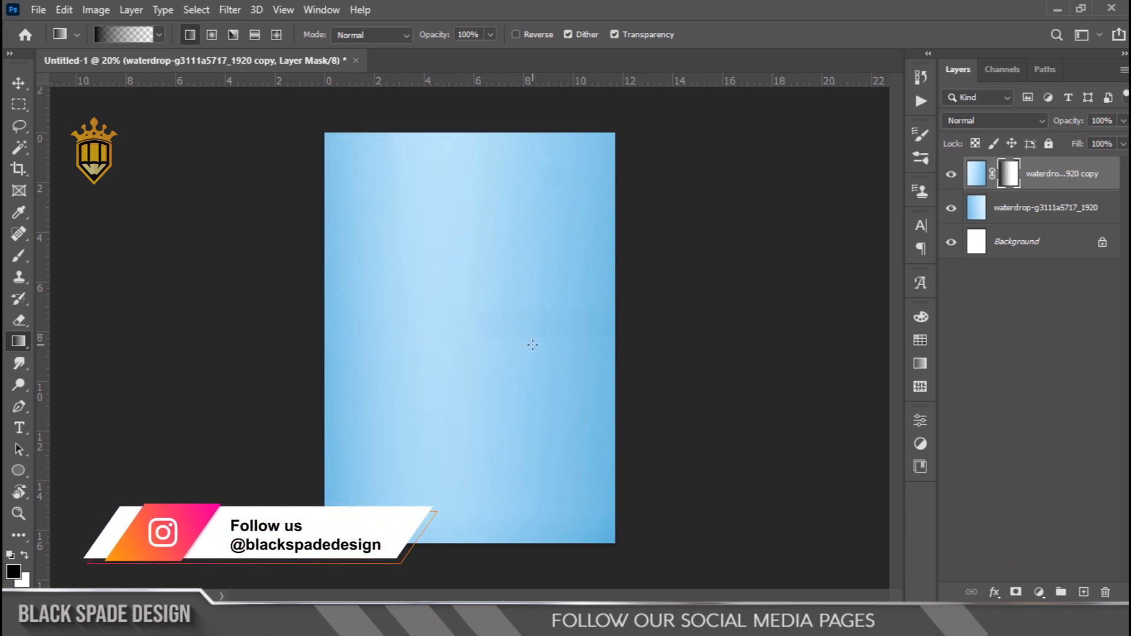
pyautogui.press('v')
pyautogui.scroll(-2, 458, 250)
pyautogui.scroll(1, 467, 230)
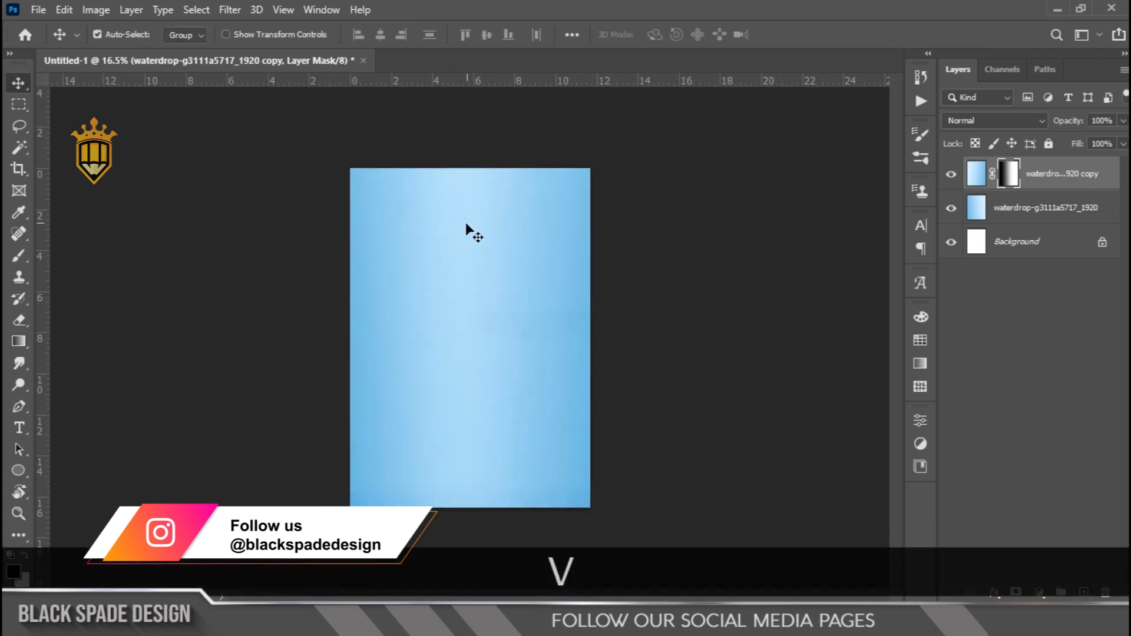
# Place the "color wall" image from the Ramadhan 2023 folder, rotated 90° and scaled to about 315% to cover the canvas
pyautogui.click(383, 616)
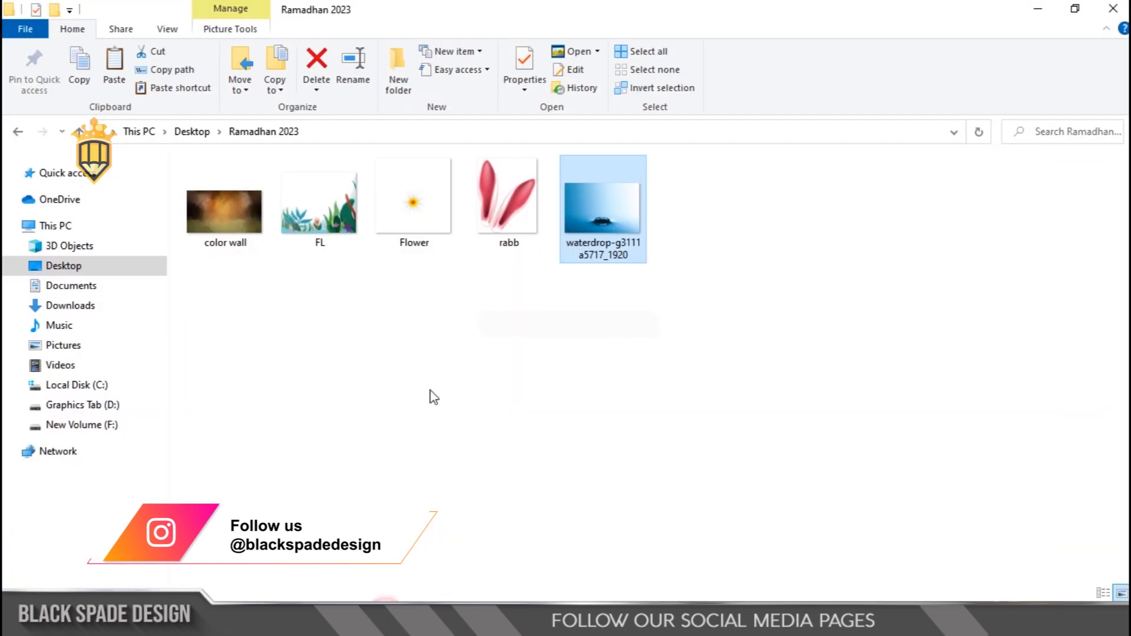
pyautogui.click(237, 218)
pyautogui.moveTo(220, 214); pyautogui.dragTo(494, 392)
pyautogui.moveTo(582, 281); pyautogui.dragTo(521, 430)
pyautogui.moveTo(527, 243); pyautogui.dragTo(683, 149)
pyautogui.scroll(-2, 443, 274)
pyautogui.moveTo(558, 183); pyautogui.dragTo(619, 141)
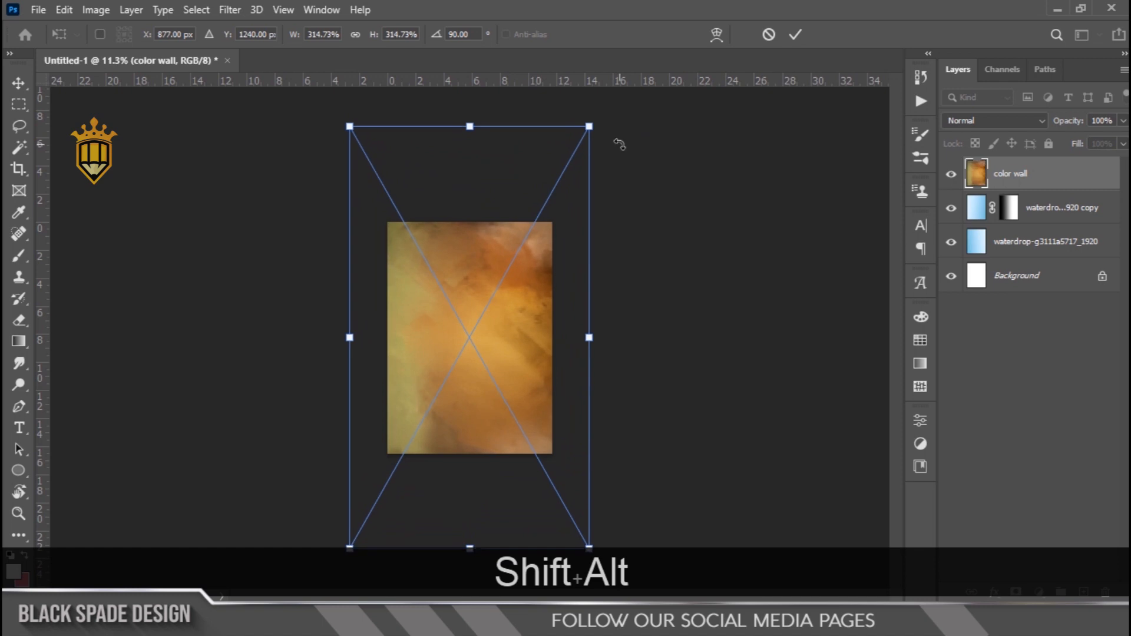
pyautogui.press('Return')
# Set the color wall layer's blend mode to Overlay
pyautogui.scroll(2, 495, 300)
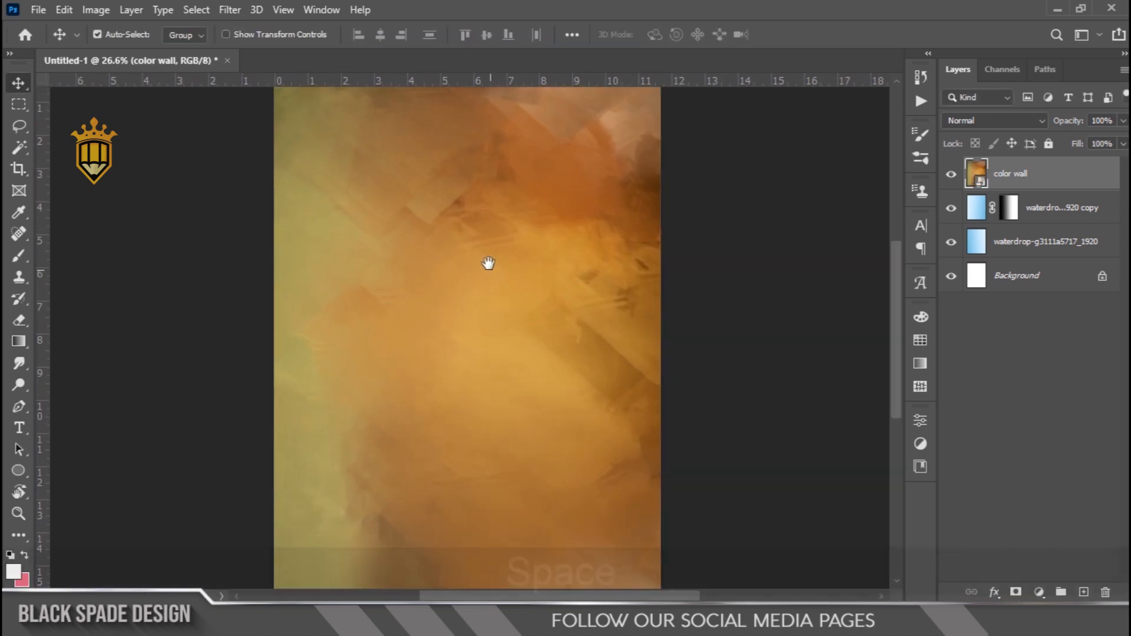
pyautogui.moveTo(490, 271); pyautogui.dragTo(486, 304)
pyautogui.click(972, 120)
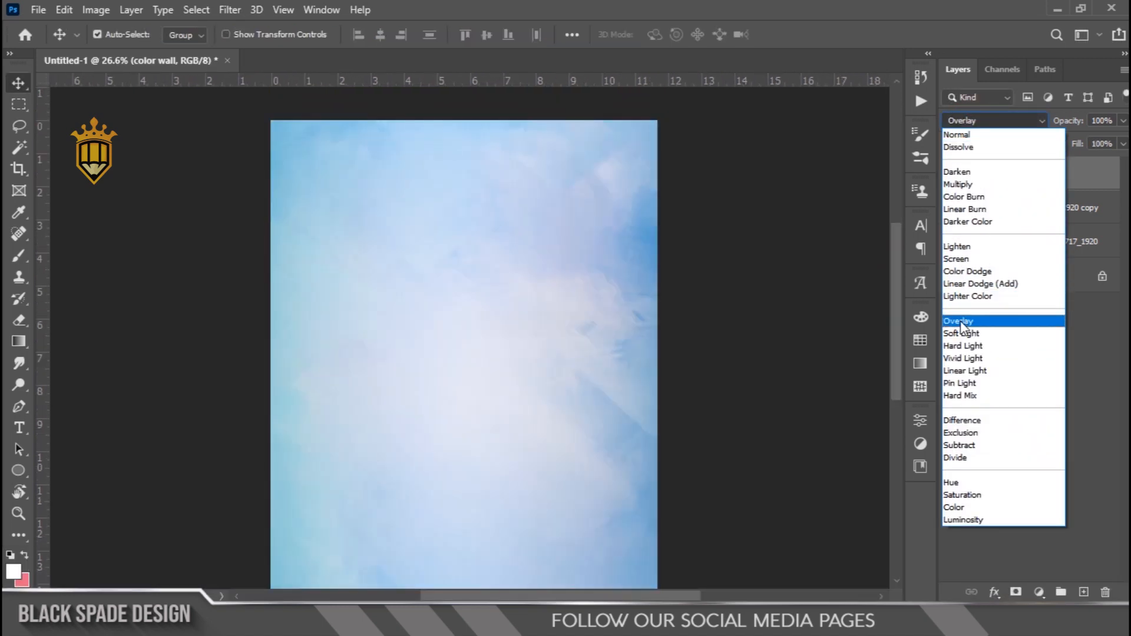
pyautogui.click(960, 320)
# Place the "FL" plants image from the Ramadhan 2023 folder along the canvas bottom, scaled to about 252% to span its width
pyautogui.scroll(-3, 552, 331)
pyautogui.scroll(2, 504, 313)
pyautogui.click(405, 622)
pyautogui.moveTo(320, 212); pyautogui.dragTo(532, 522)
pyautogui.moveTo(537, 284); pyautogui.dragTo(623, 249)
pyautogui.moveTo(572, 348); pyautogui.dragTo(570, 443)
pyautogui.moveTo(630, 321); pyautogui.dragTo(639, 325)
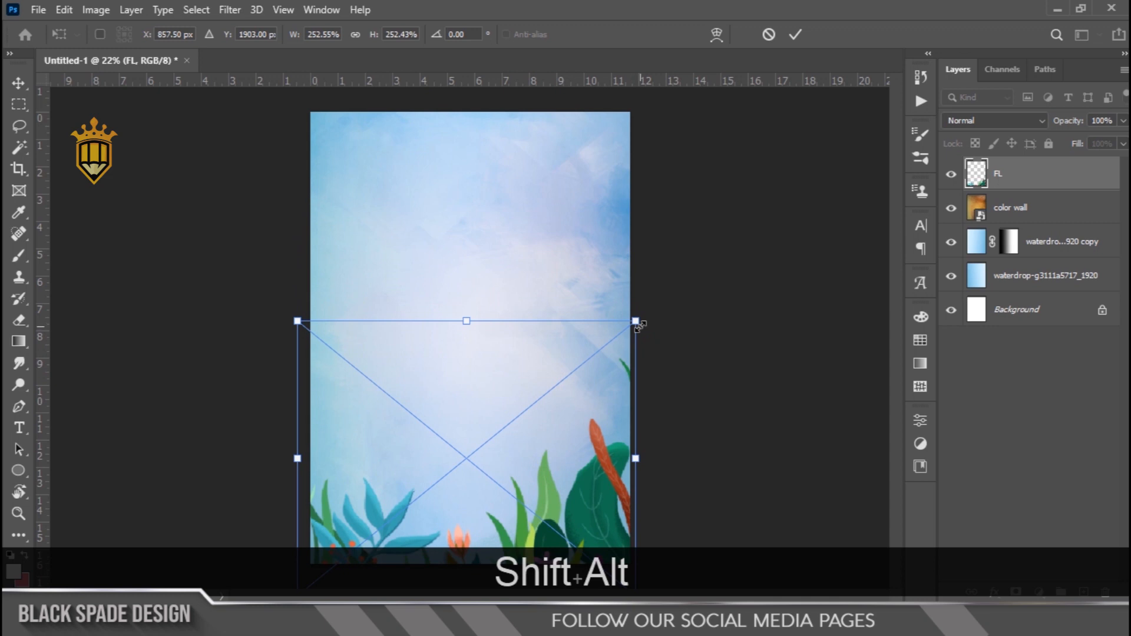
pyautogui.press('Return')
# Draw a circle about 1025 px wide in the middle of the canvas with a dark blue fill and no stroke
pyautogui.scroll(1, 524, 351)
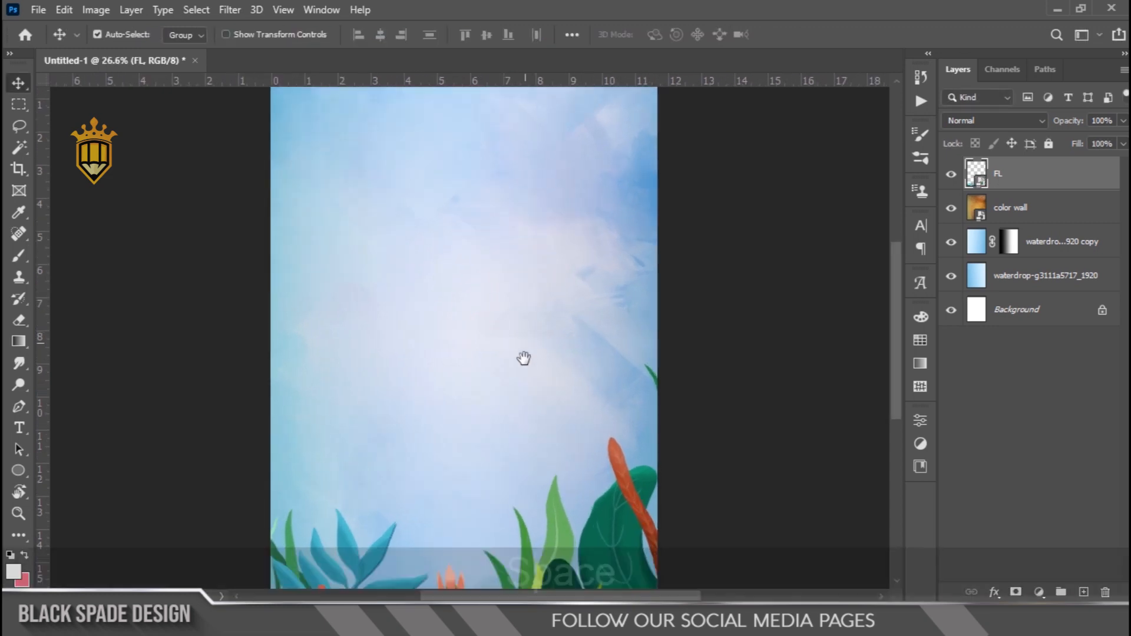
pyautogui.moveTo(523, 356); pyautogui.dragTo(514, 321)
pyautogui.click(16, 479)
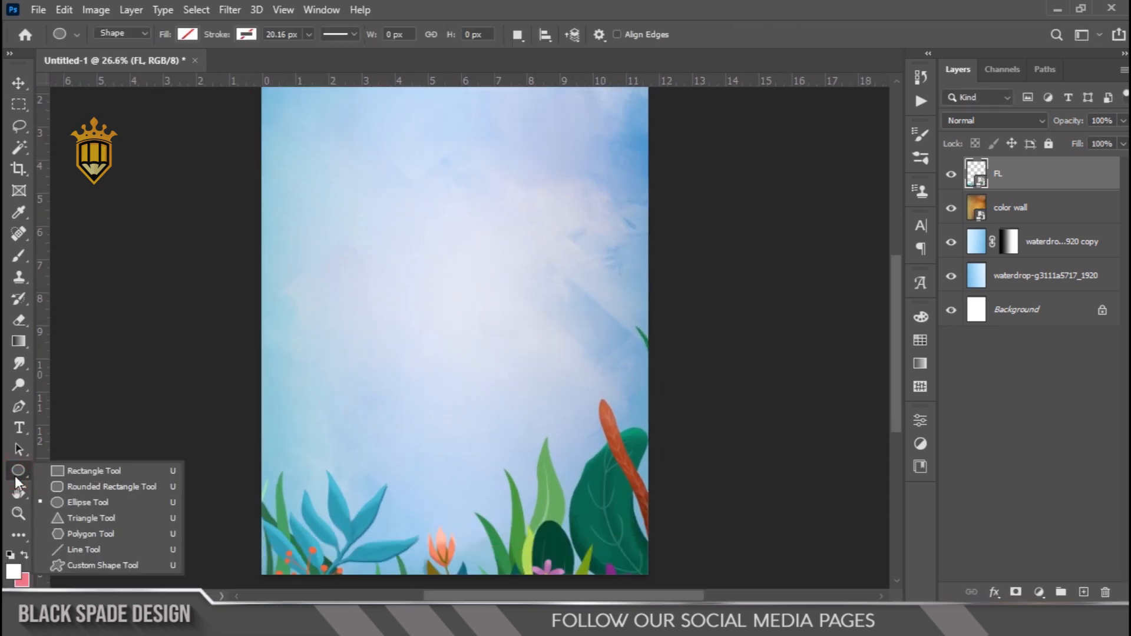
pyautogui.click(187, 34)
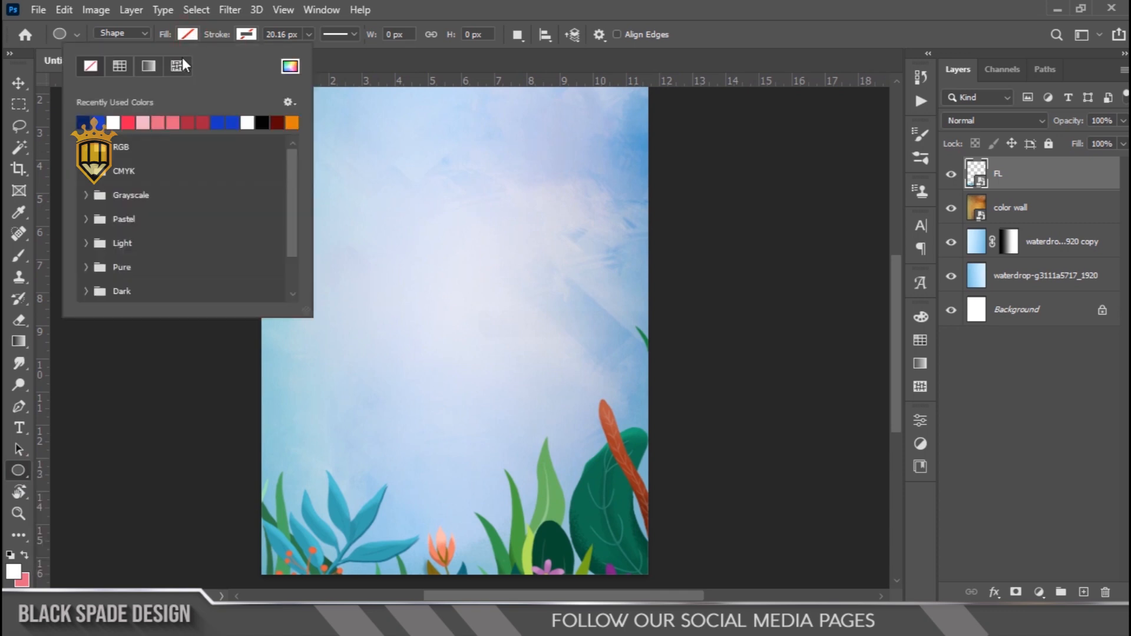
pyautogui.moveTo(366, 206); pyautogui.dragTo(554, 478)
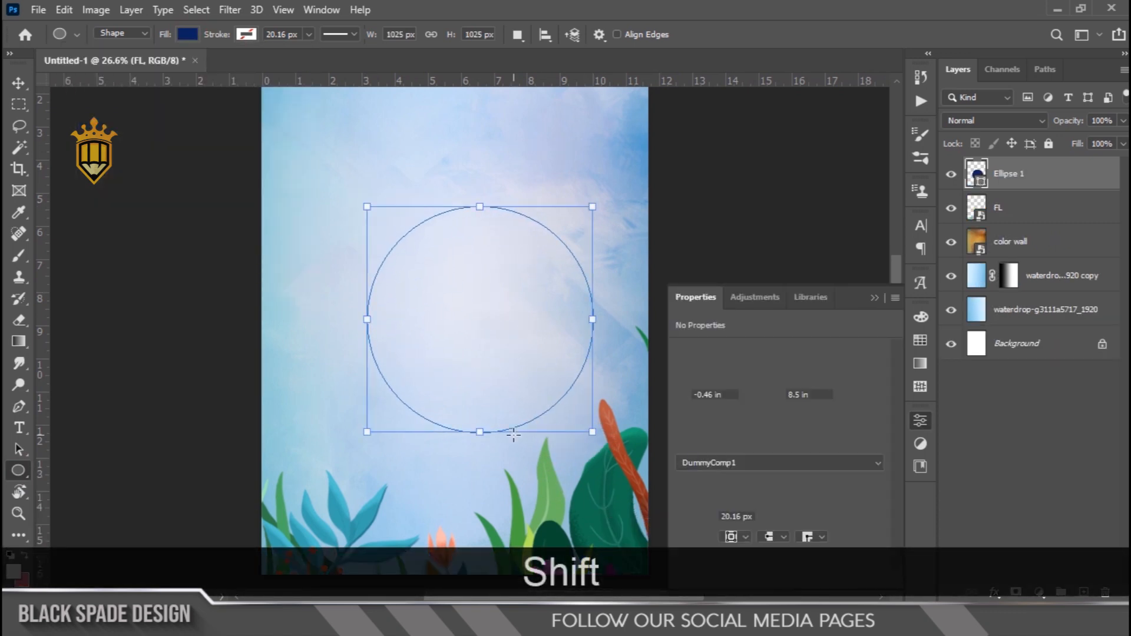
# Stretch the circle into an oval about 7.71 in tall, centre it horizontally, and scale it to about 115%
pyautogui.moveTo(478, 436); pyautogui.dragTo(479, 460)
pyautogui.press('v')
pyautogui.moveTo(480, 374); pyautogui.dragTo(463, 379)
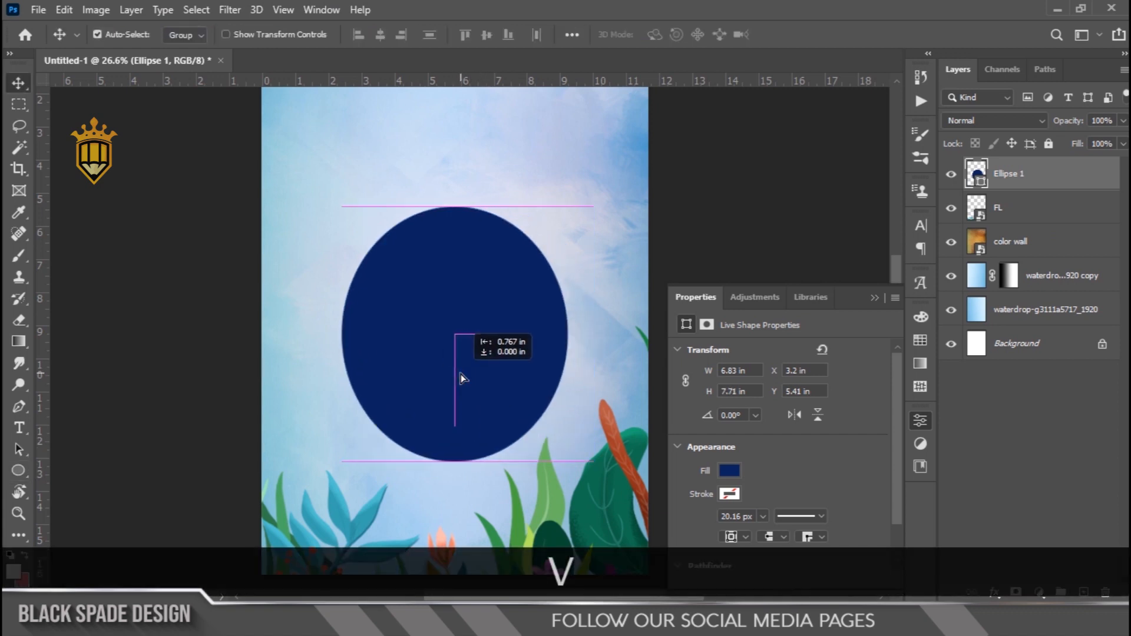
pyautogui.scroll(-2, 457, 359)
pyautogui.hotkey('ctrl', 't')
pyautogui.moveTo(554, 267); pyautogui.dragTo(562, 253)
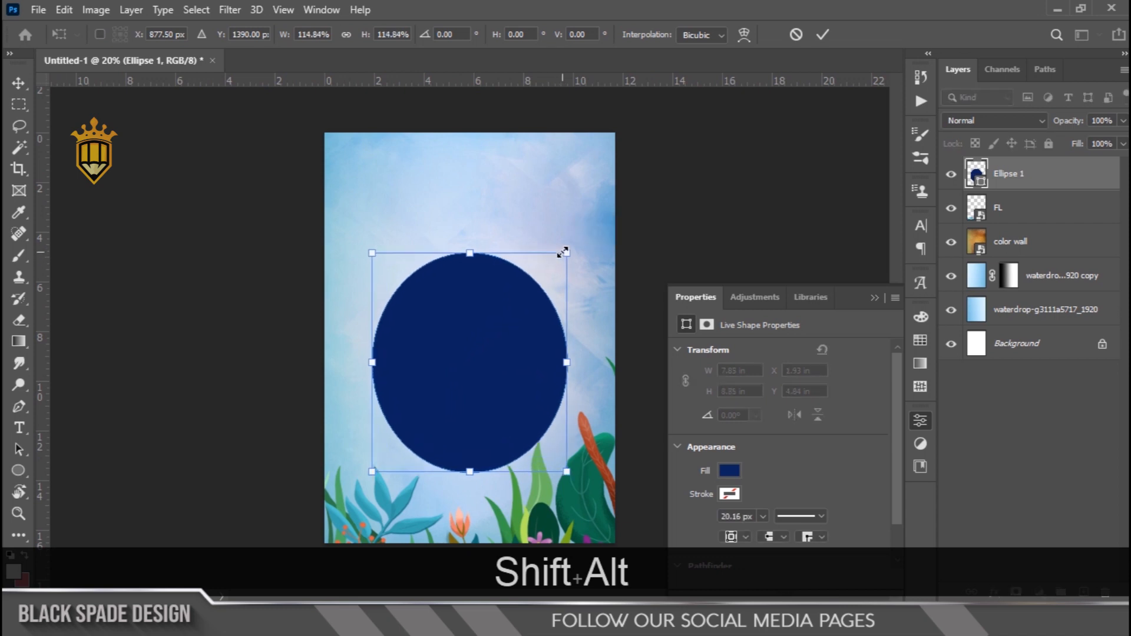
# Warp the oval into an egg with the Arc Upper preset and move it slightly lower on the canvas
pyautogui.click(744, 34)
pyautogui.click(421, 34)
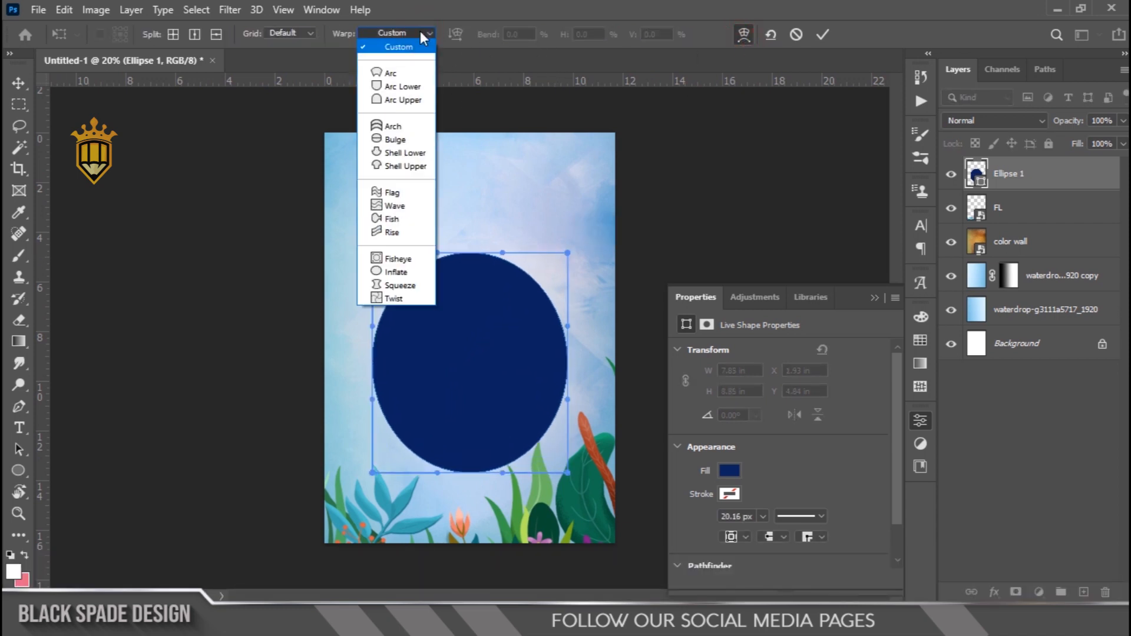
pyautogui.click(399, 102)
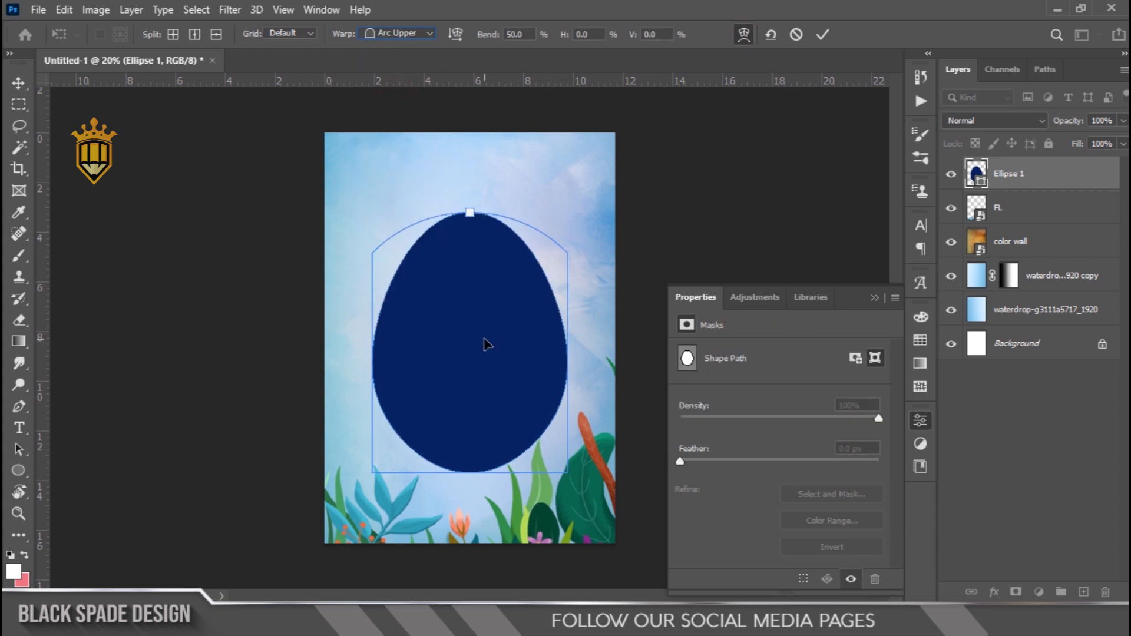
pyautogui.press('Return')
pyautogui.press('Return')
pyautogui.moveTo(477, 334); pyautogui.dragTo(474, 365)
# Set the egg shape layer's blend mode to Overlay
pyautogui.scroll(-3, 492, 313)
pyautogui.scroll(4, 486, 356)
pyautogui.press('space')
pyautogui.press('space')
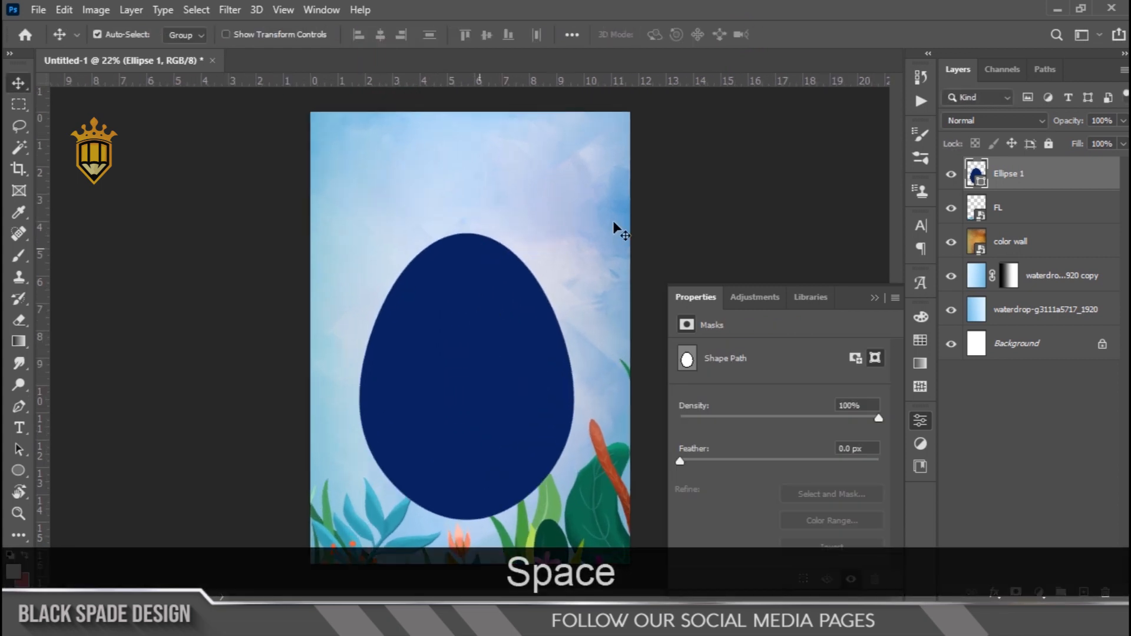
pyautogui.click(979, 120)
pyautogui.click(962, 318)
# Enlarge the egg and shift it down to the canvas's lower edge, placing its layer beneath the FL layer
pyautogui.press('ctrl')
pyautogui.hotkey('ctrl', 't')
pyautogui.scroll(-1, 542, 318)
pyautogui.moveTo(558, 252); pyautogui.dragTo(574, 230)
pyautogui.moveTo(480, 331); pyautogui.dragTo(482, 352)
pyautogui.press('Return')
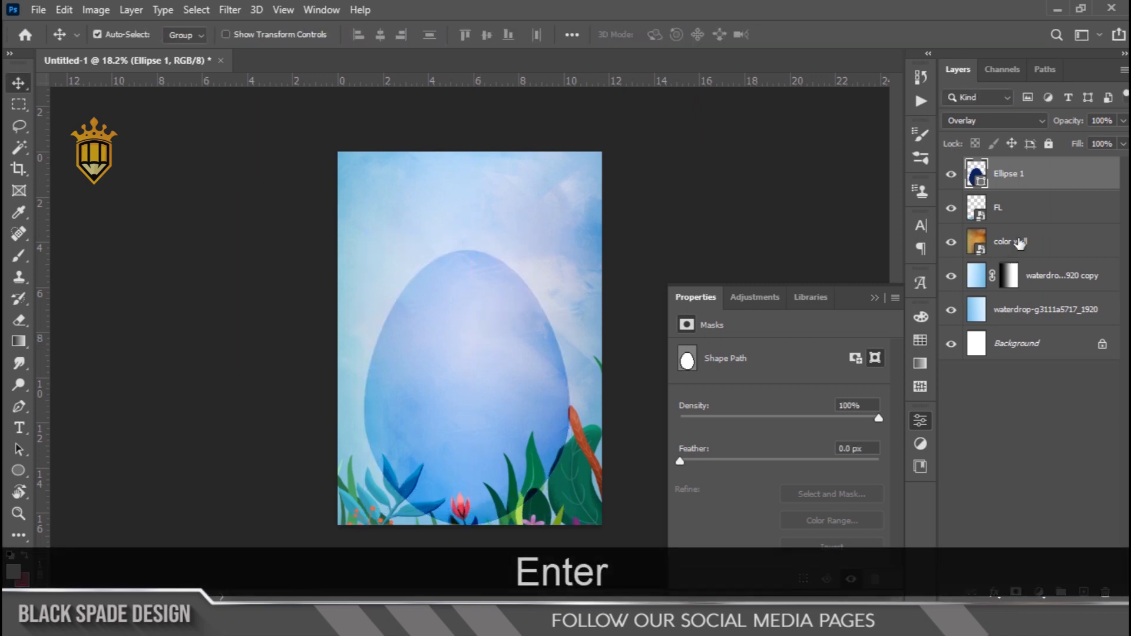
pyautogui.moveTo(1009, 187); pyautogui.dragTo(1010, 223)
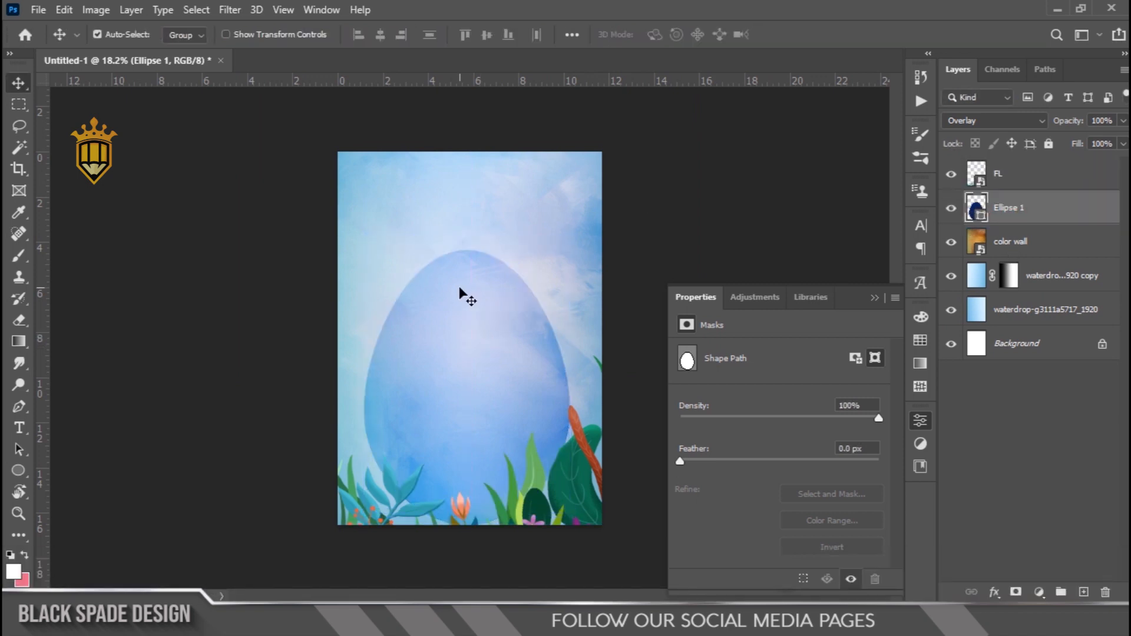
# Start a text line near the egg's top, above the FL layer, at 97 pt with All Caps turned off
pyautogui.scroll(5, 465, 297)
pyautogui.press('space')
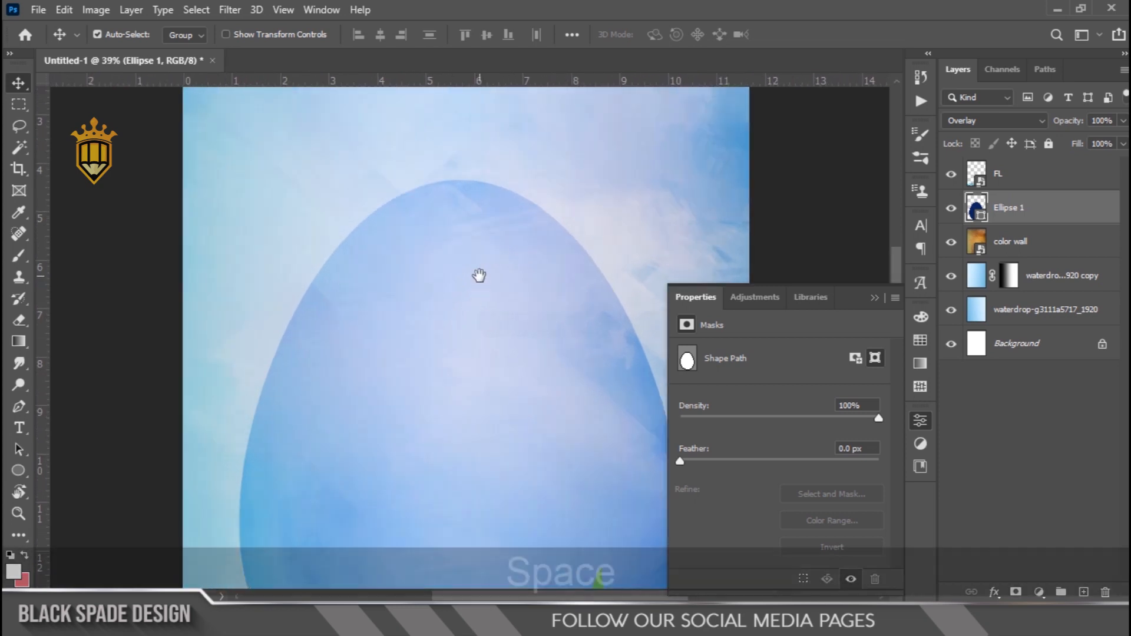
pyautogui.moveTo(479, 275); pyautogui.dragTo(479, 391)
pyautogui.click(999, 183)
pyautogui.scroll(-1, 498, 344)
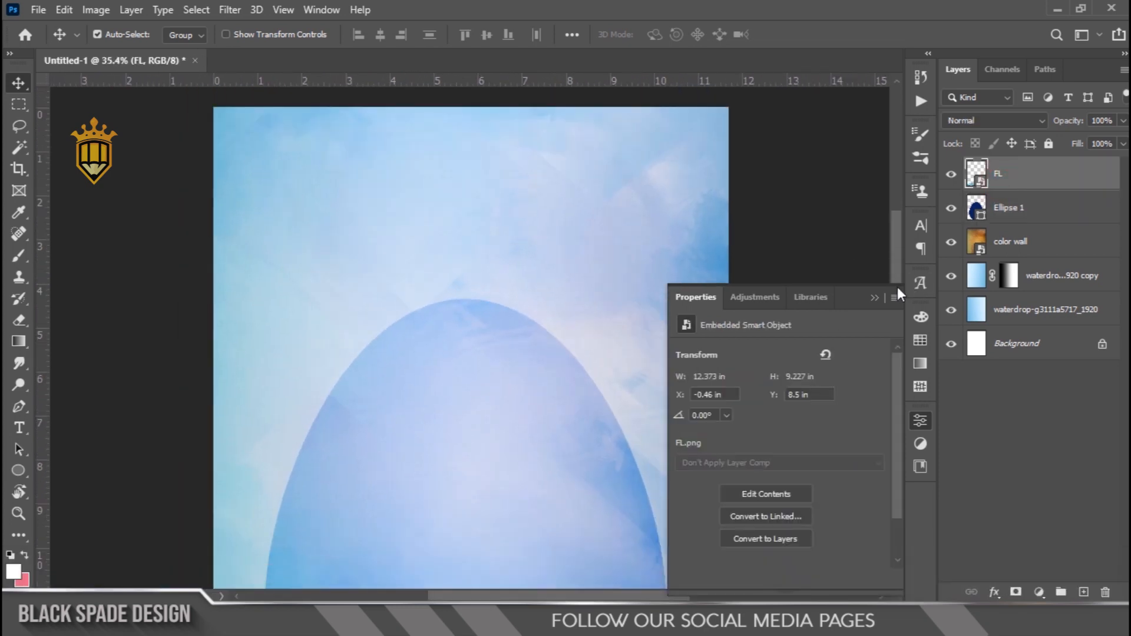
pyautogui.click(879, 295)
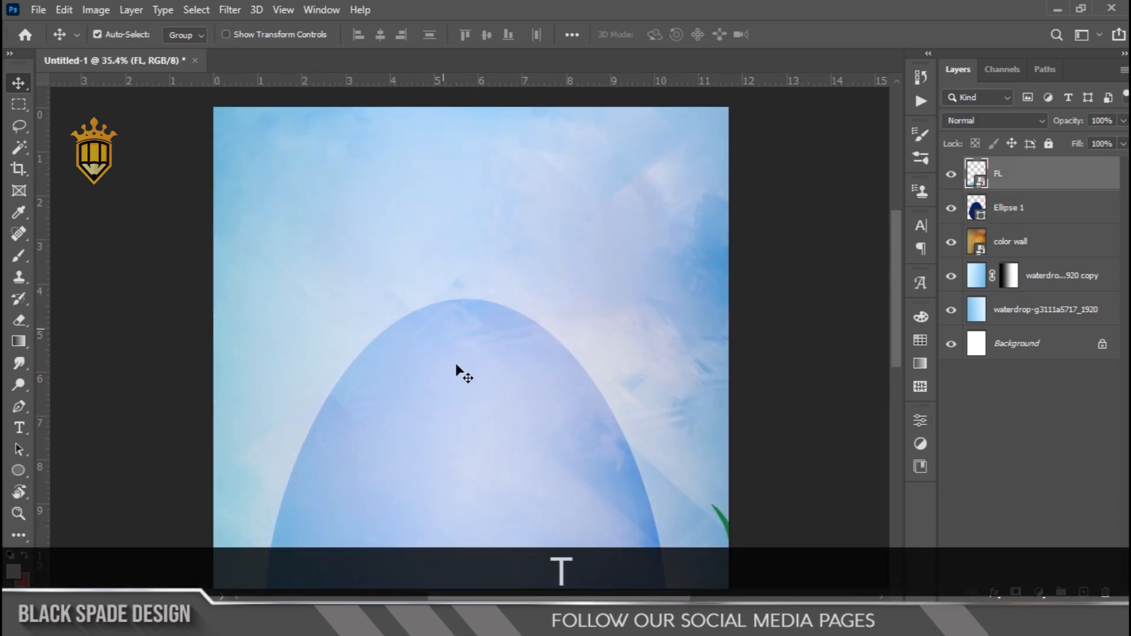
pyautogui.press('t')
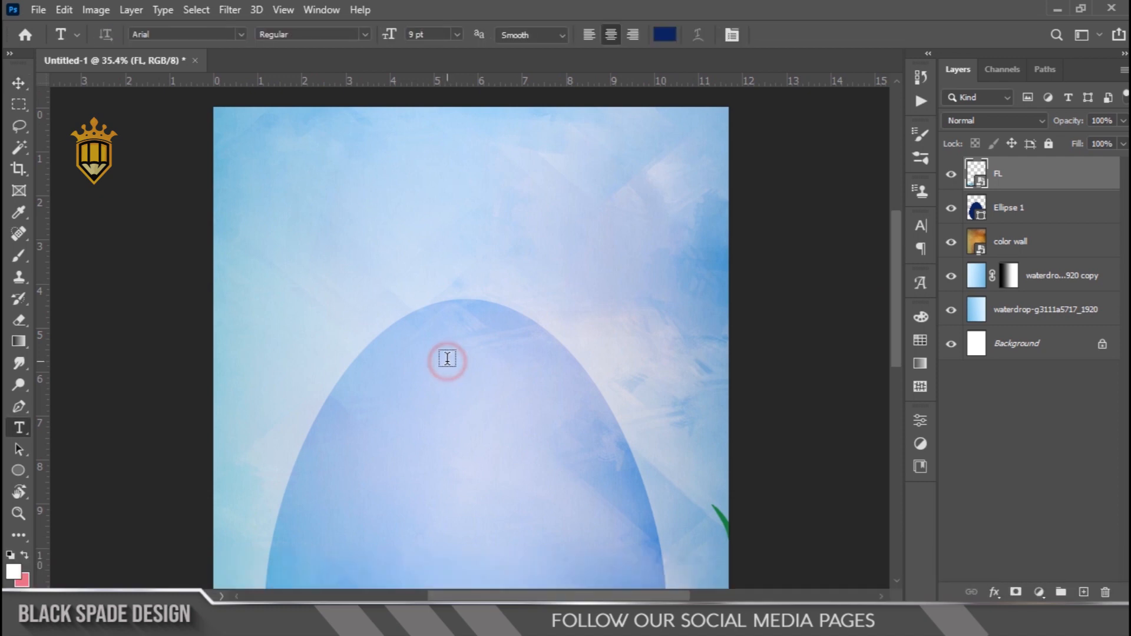
pyautogui.click(448, 358)
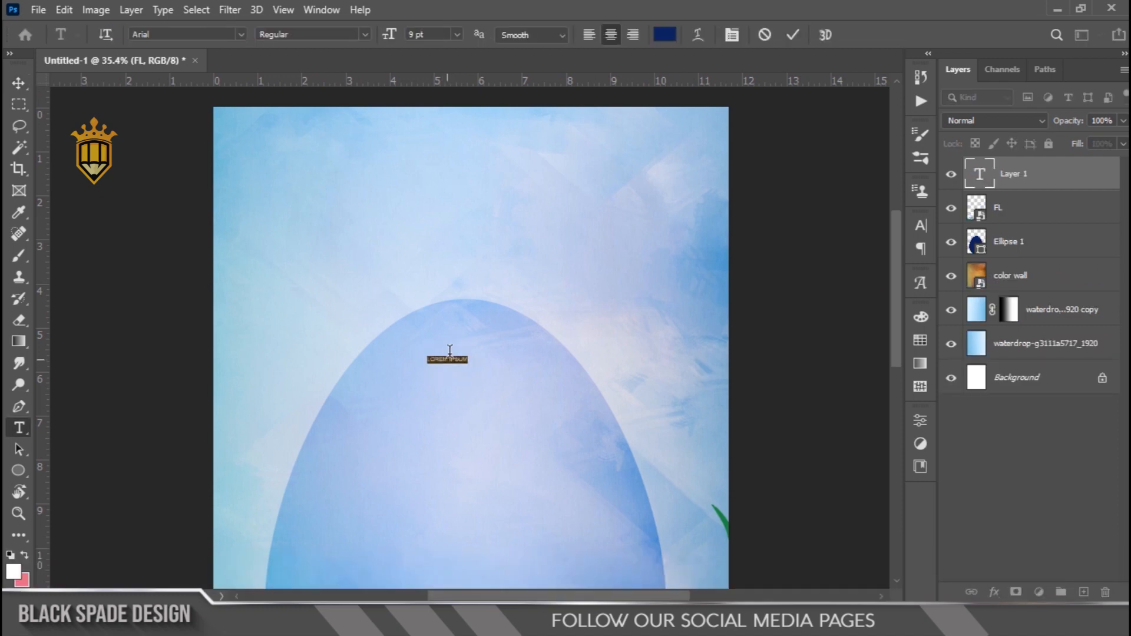
pyautogui.moveTo(422, 42); pyautogui.dragTo(461, 51)
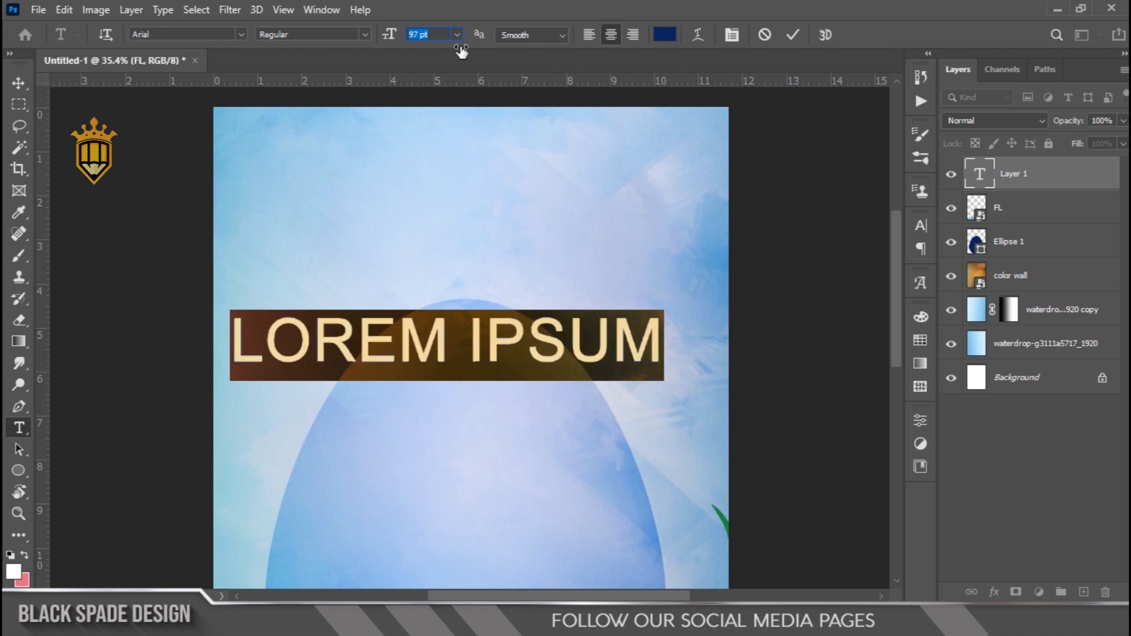
pyautogui.click(728, 36)
pyautogui.click(779, 341)
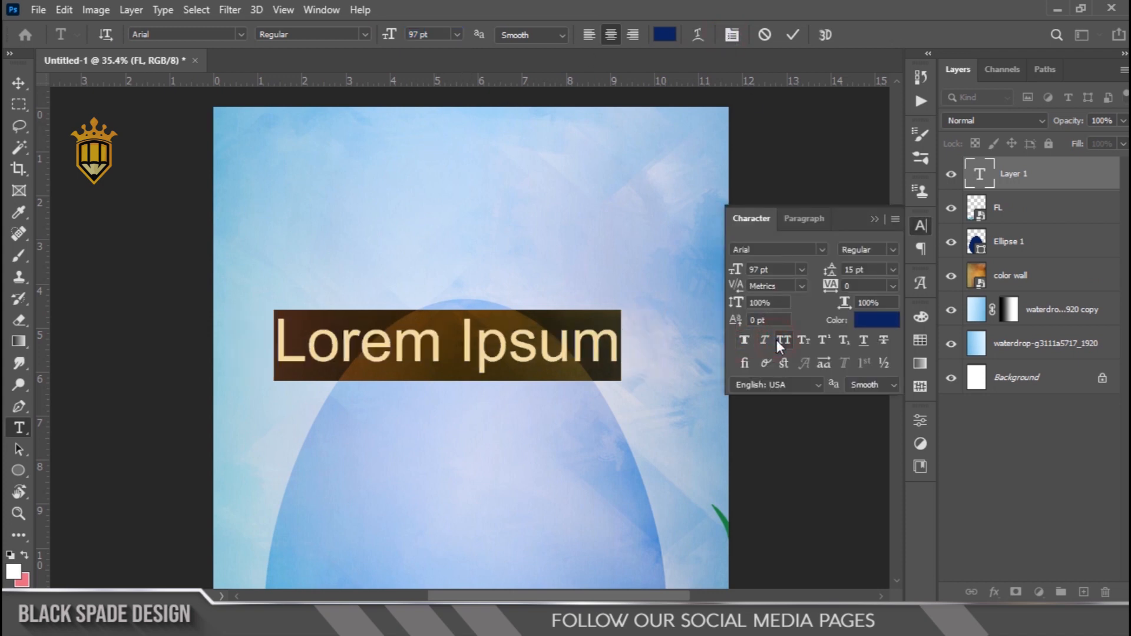
# Replace the placeholder text with "Easter" and set its font to Vervelle
pyautogui.write('Easter')
pyautogui.hotkey('ctrl', 'a')
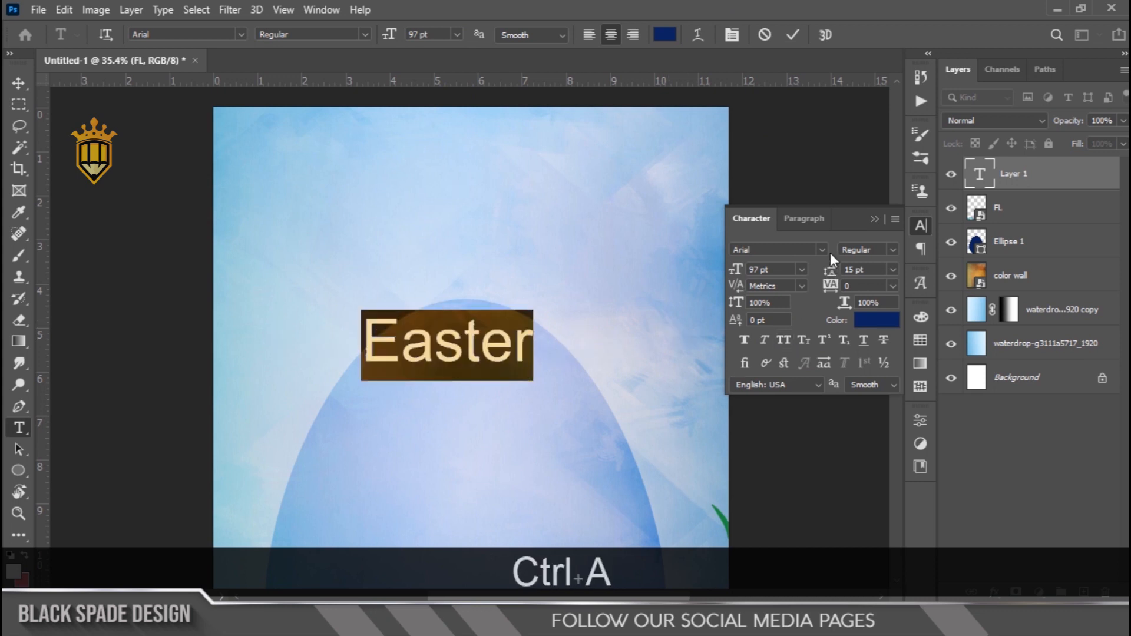
pyautogui.click(822, 250)
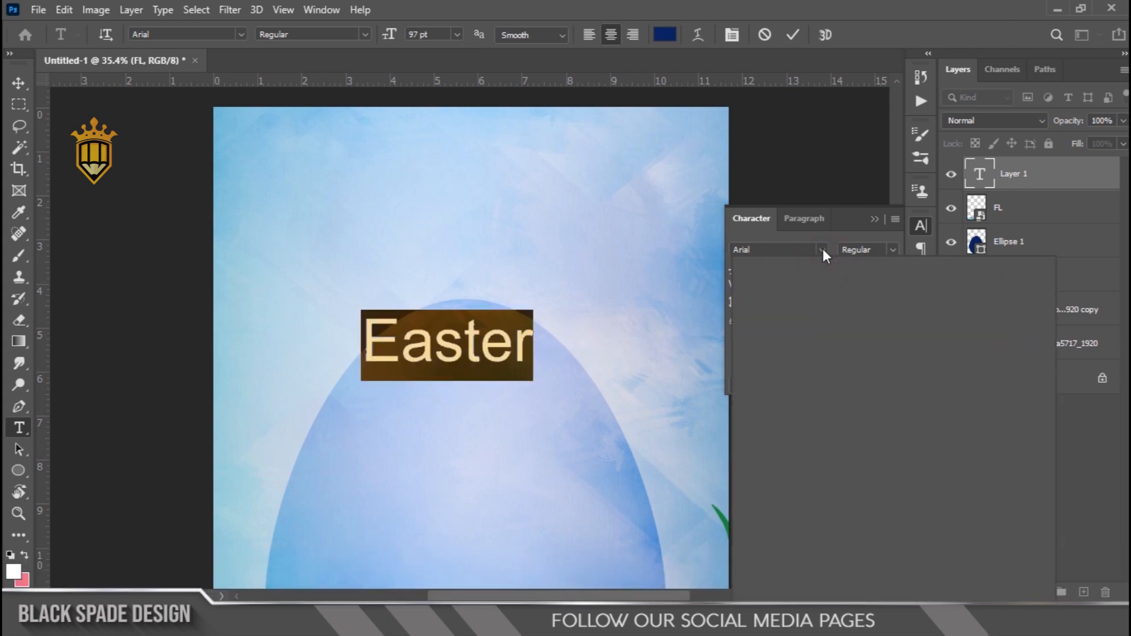
pyautogui.click(800, 331)
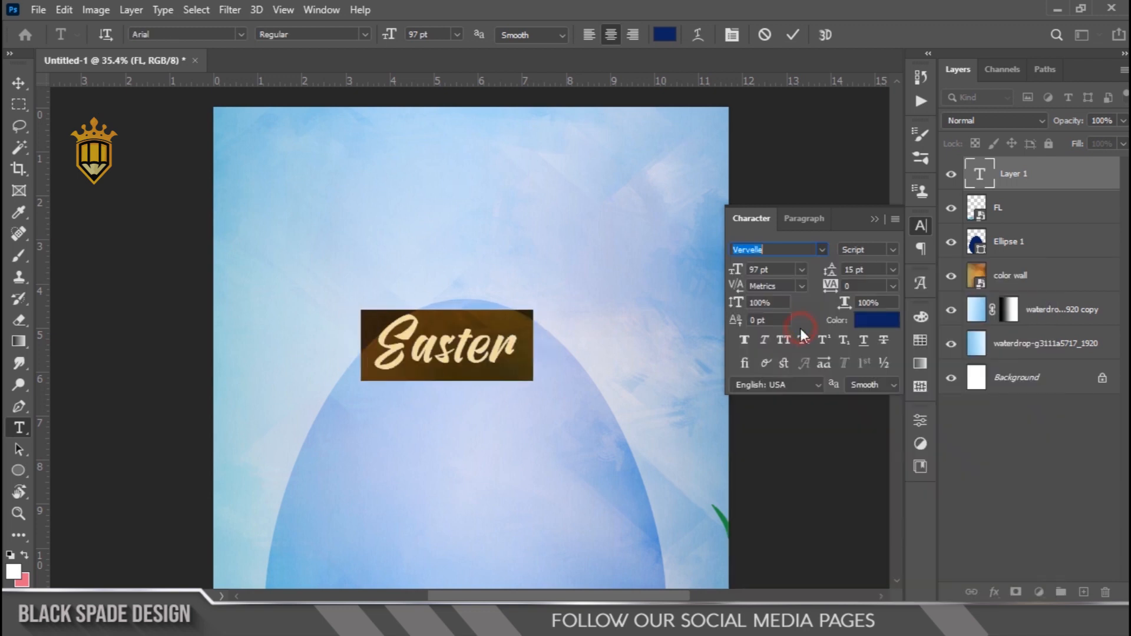
# Set the Easter title's font size to 194 pt and move it down onto the upper part of the egg
pyautogui.moveTo(731, 274); pyautogui.dragTo(811, 283)
pyautogui.click(794, 34)
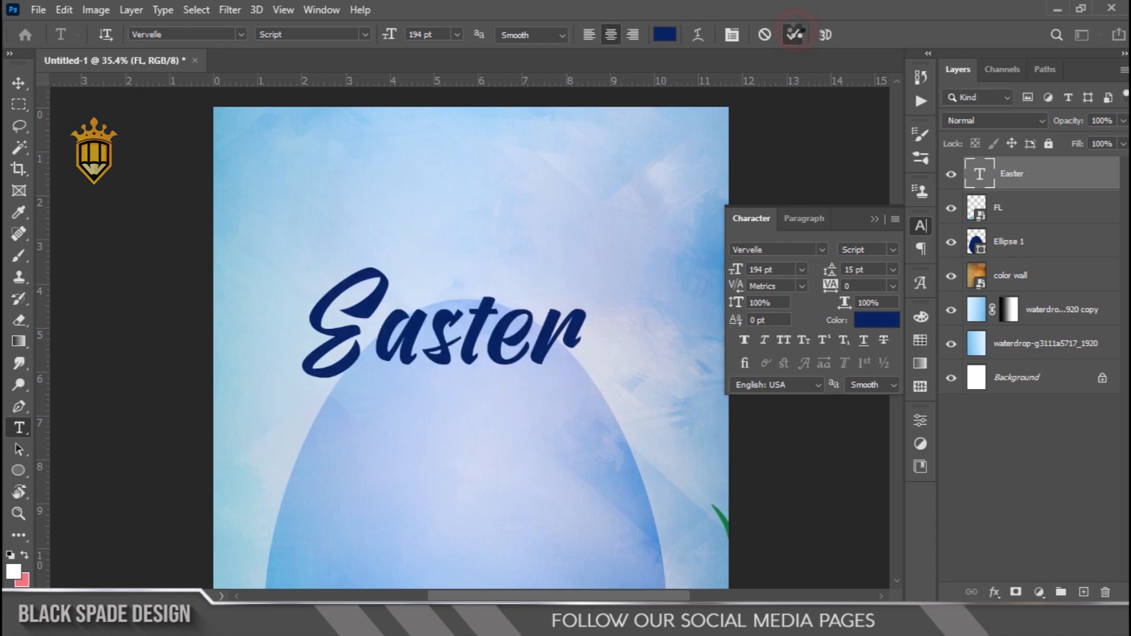
pyautogui.press('v')
pyautogui.moveTo(475, 344); pyautogui.dragTo(487, 376)
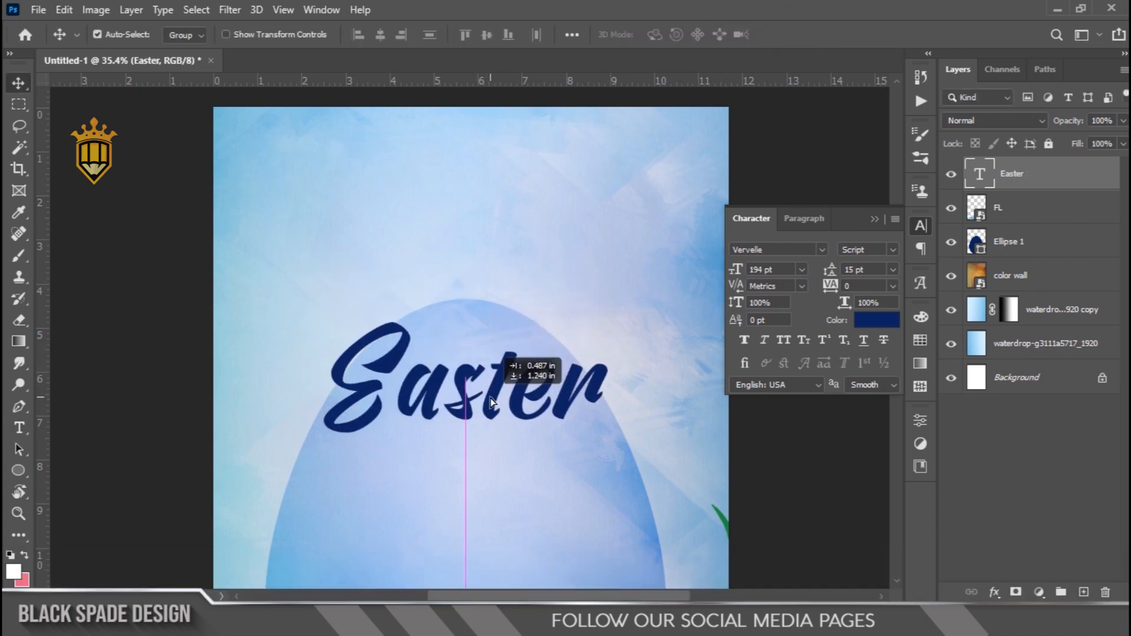
# Replace the letter "t" in the Easter title with an alternate glyph that has long swashes above and below
pyautogui.scroll(2, 501, 383)
pyautogui.press('t')
pyautogui.click(505, 386)
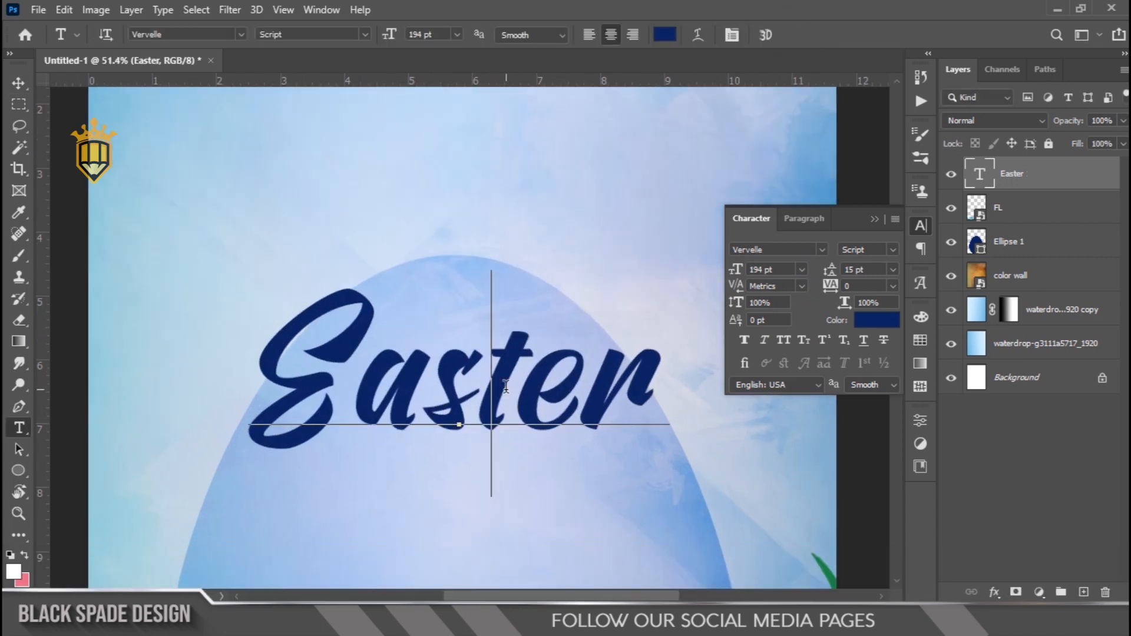
pyautogui.moveTo(505, 386); pyautogui.dragTo(530, 389)
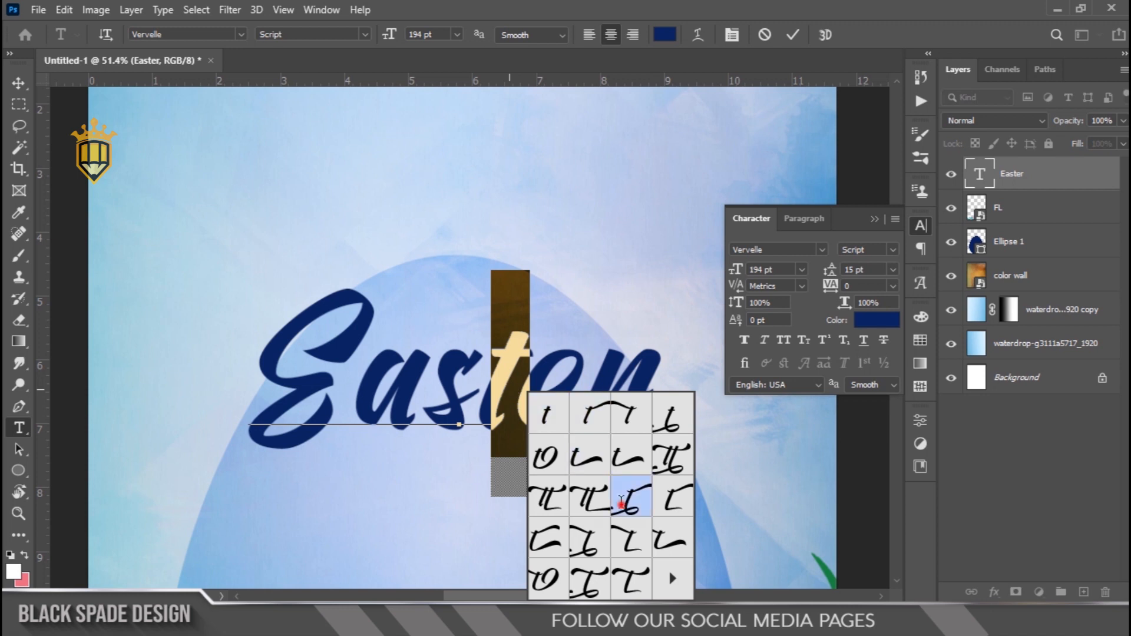
pyautogui.click(624, 498)
pyautogui.click(787, 34)
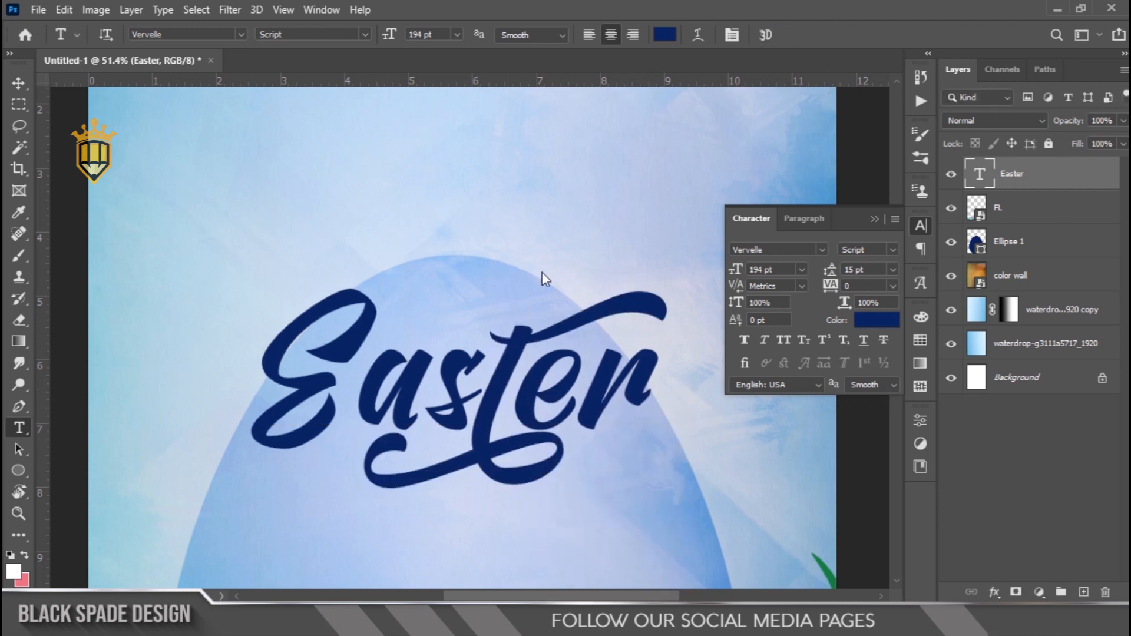
# Enlarge the egg shape on the Ellipse 1 layer slightly
pyautogui.scroll(-3, 479, 358)
pyautogui.scroll(1, 486, 369)
pyautogui.press('space')
pyautogui.moveTo(485, 375); pyautogui.dragTo(470, 281)
pyautogui.press('v')
pyautogui.click(998, 255)
pyautogui.hotkey('ctrl', '0')
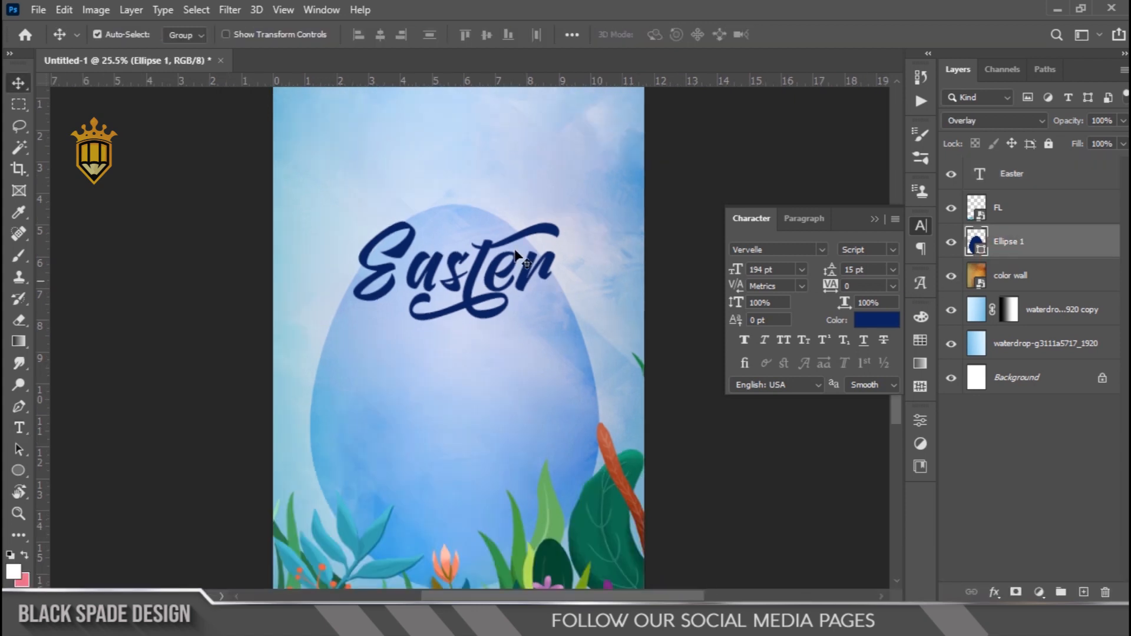
pyautogui.hotkey('ctrl', 't')
pyautogui.moveTo(596, 208); pyautogui.dragTo(610, 204)
pyautogui.click(450, 377)
pyautogui.press('Return')
# Scale the Easter text layer up to about 108.69% and reposition it slightly lower on the egg
pyautogui.scroll(3, 485, 270)
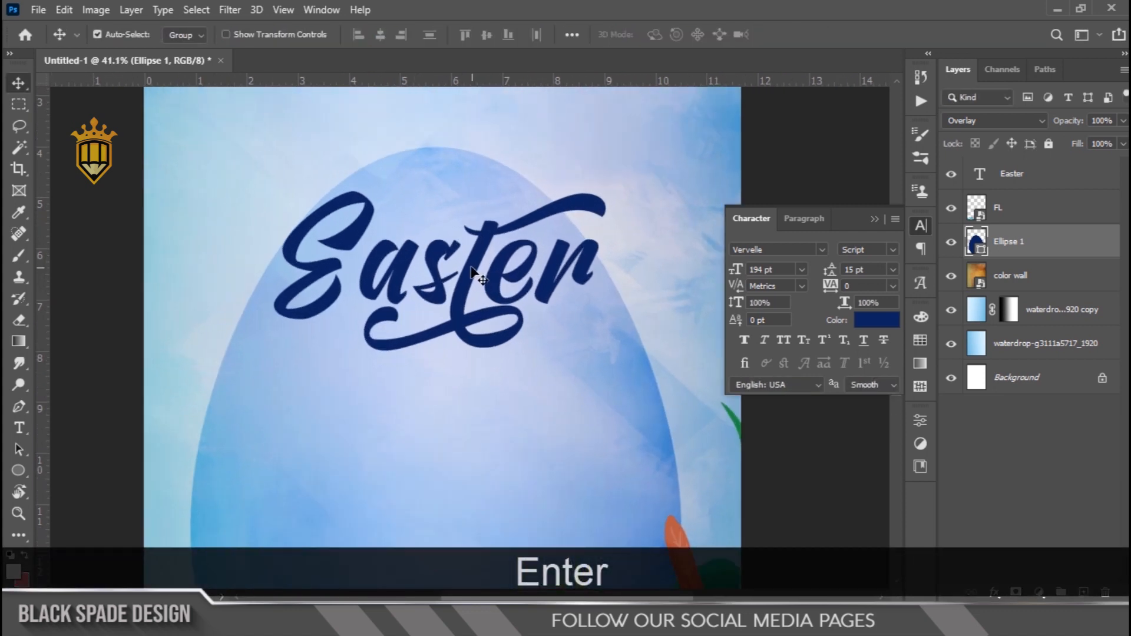
pyautogui.rightClick(479, 271)
pyautogui.click(505, 279)
pyautogui.hotkey('ctrl', 't')
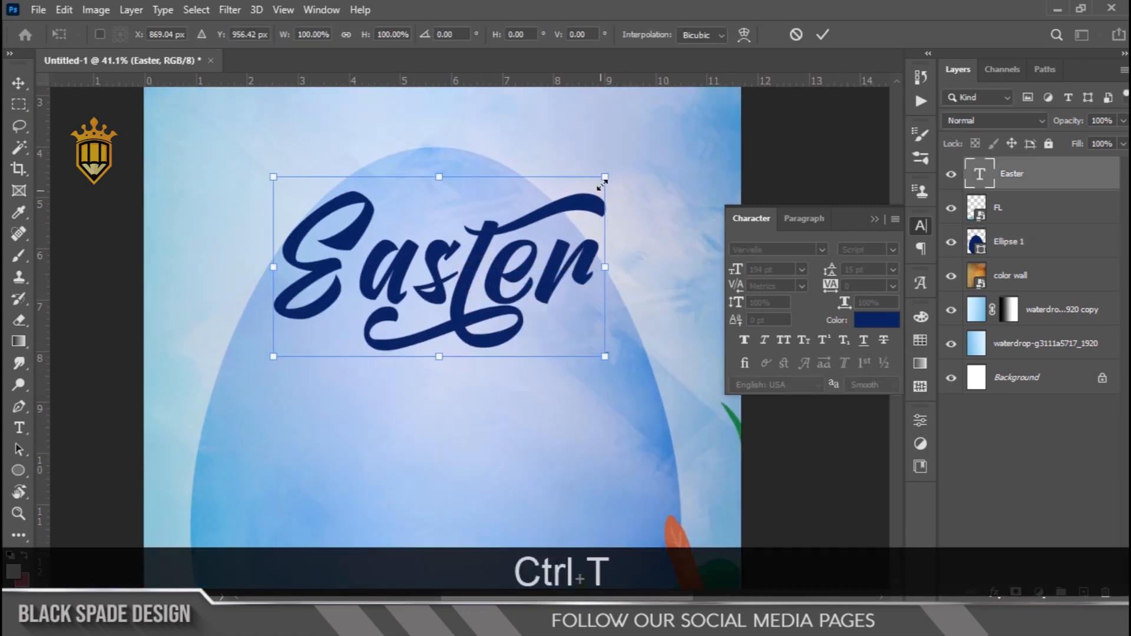
pyautogui.moveTo(605, 177); pyautogui.dragTo(622, 169)
pyautogui.moveTo(455, 303); pyautogui.dragTo(455, 300)
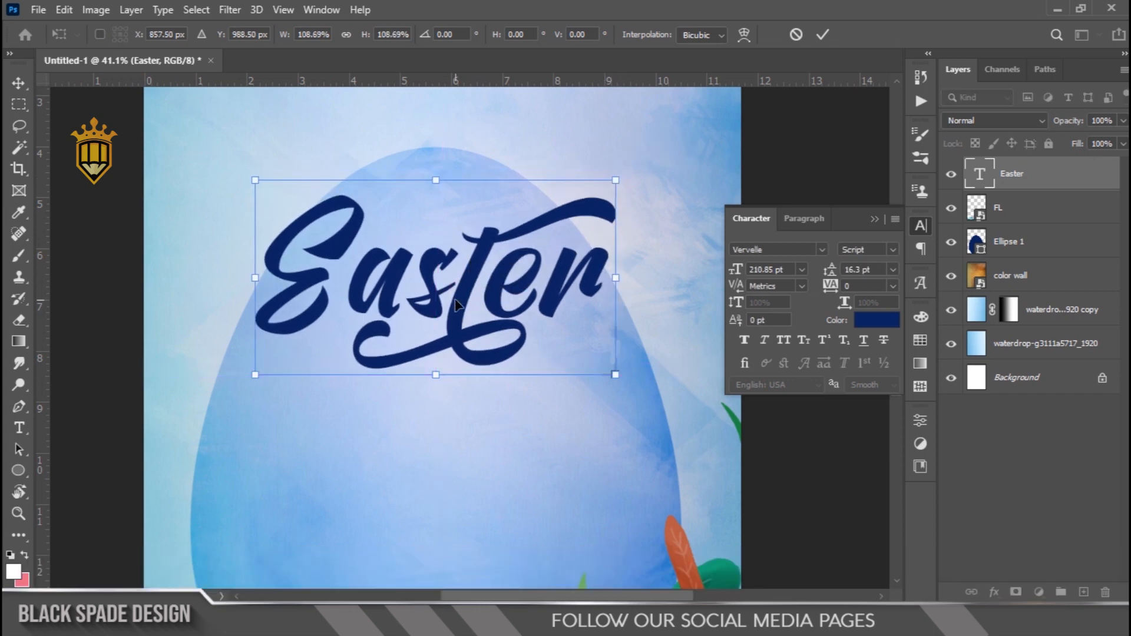
pyautogui.press('Return')
# Nudge the Easter title further down inside the egg in small increments
pyautogui.hotkey('ctrl', '0')
pyautogui.press('Down')
pyautogui.press('Down')
pyautogui.press('Down')
pyautogui.press('Down')
pyautogui.press('Down')
pyautogui.press('Down')
pyautogui.press('Down')
pyautogui.press('Down')
pyautogui.press('Down')
pyautogui.press('Down')
pyautogui.press('Down')
pyautogui.press('Down')
pyautogui.press('Down')
pyautogui.press('Down')
pyautogui.press('Down')
pyautogui.press('Down')
pyautogui.press('Down')
pyautogui.press('Down')
pyautogui.press('Down')
pyautogui.press('Down')
pyautogui.press('Down')
pyautogui.press('Down')
pyautogui.press('Down')
pyautogui.press('Down')
pyautogui.press('Down')
pyautogui.press('Down')
pyautogui.press('Down')
pyautogui.press('Down')
pyautogui.press('Down')
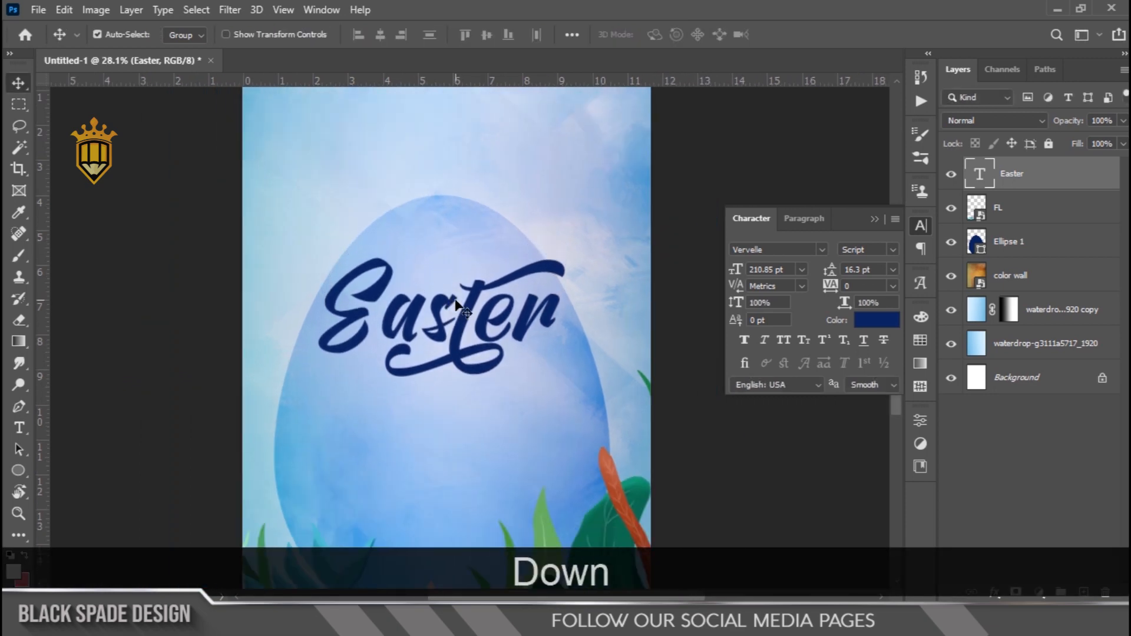
pyautogui.scroll(-2, 462, 318)
pyautogui.scroll(3, 465, 365)
pyautogui.press('space')
pyautogui.moveTo(454, 347); pyautogui.dragTo(463, 259)
pyautogui.press('Down')
pyautogui.press('Down')
pyautogui.press('Down')
pyautogui.press('Down')
pyautogui.press('Down')
pyautogui.press('Down')
pyautogui.press('Down')
pyautogui.press('Down')
pyautogui.press('Down')
pyautogui.press('Down')
pyautogui.press('Down')
pyautogui.press('Down')
pyautogui.press('Down')
pyautogui.press('Down')
pyautogui.press('Down')
pyautogui.press('Down')
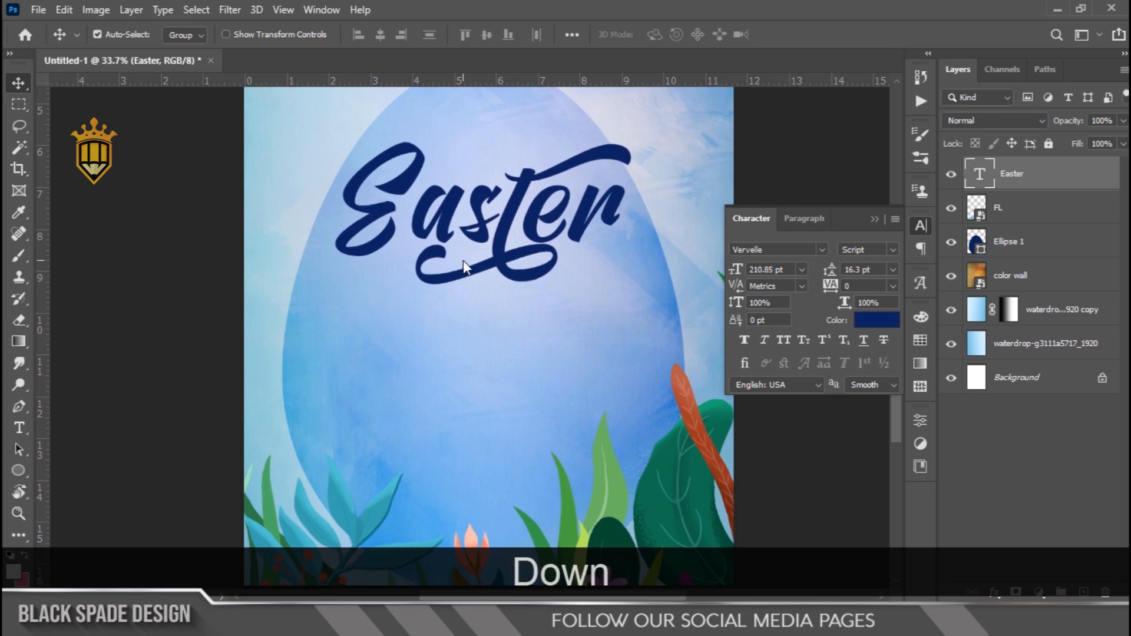
pyautogui.scroll(-2, 462, 260)
pyautogui.press('Down')
pyautogui.press('Down')
pyautogui.press('Down')
pyautogui.press('Down')
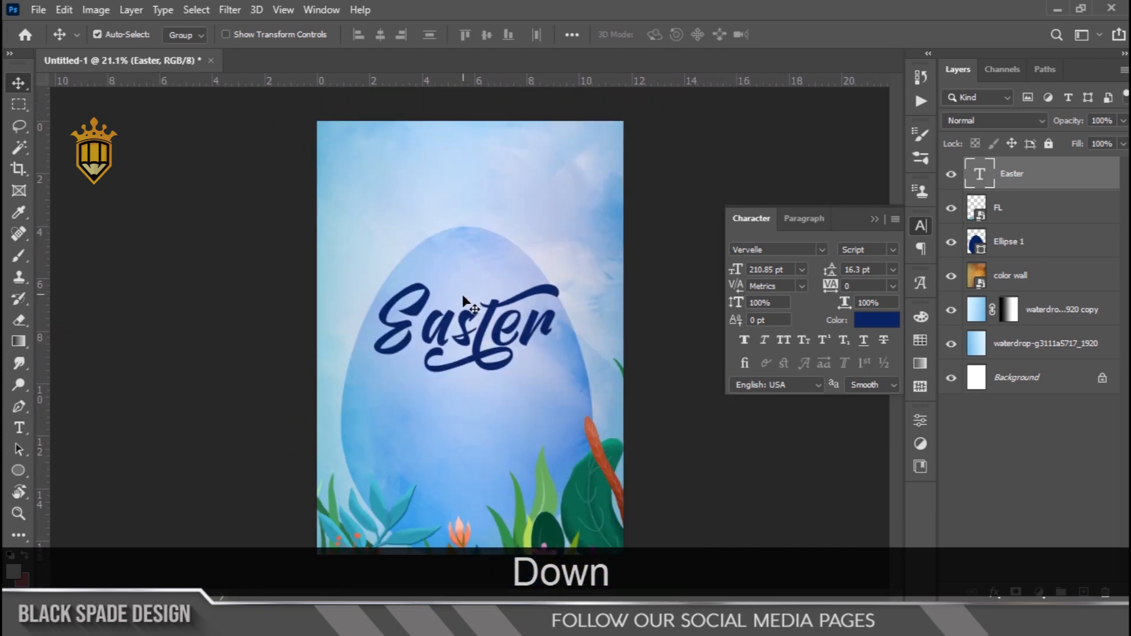
# Add a linear Gradient Overlay to the Easter text with a dark-to-light blue preset at a 90° angle
pyautogui.scroll(3, 462, 295)
pyautogui.scroll(1, 462, 330)
pyautogui.click(995, 592)
pyautogui.click(1015, 545)
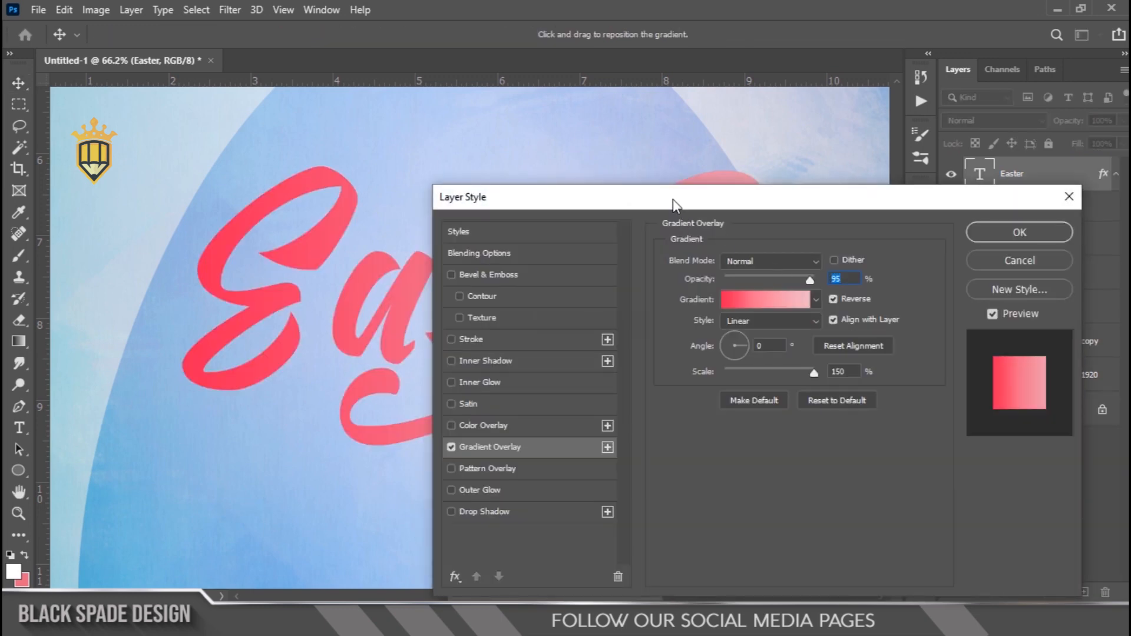
pyautogui.moveTo(673, 201); pyautogui.dragTo(833, 271)
pyautogui.click(975, 367)
pyautogui.scroll(-5, 822, 533)
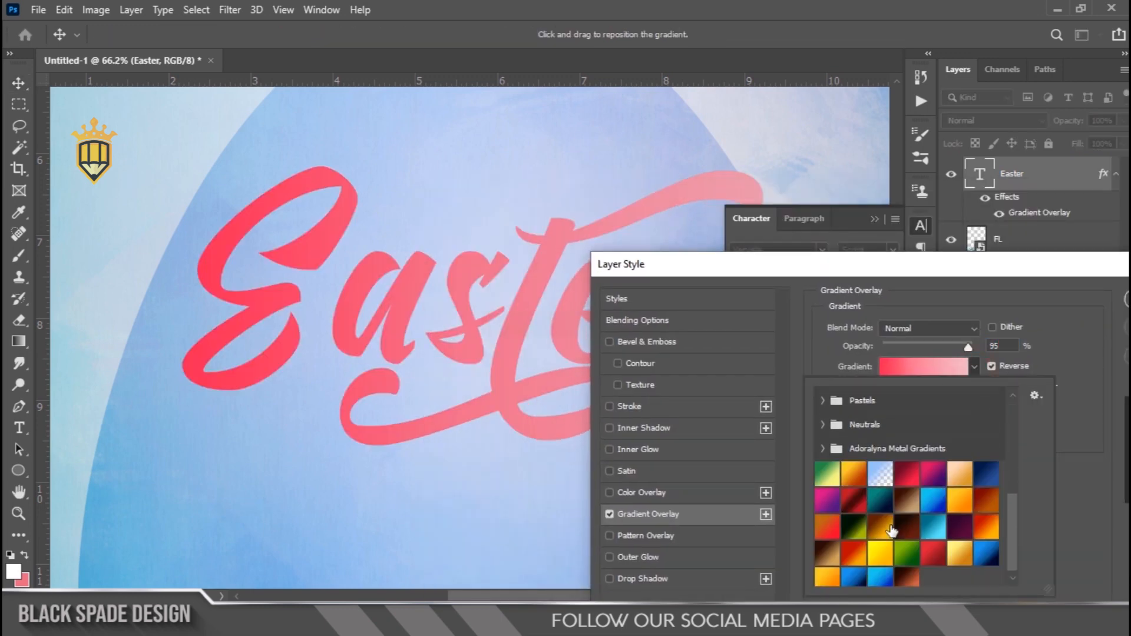
pyautogui.click(1049, 321)
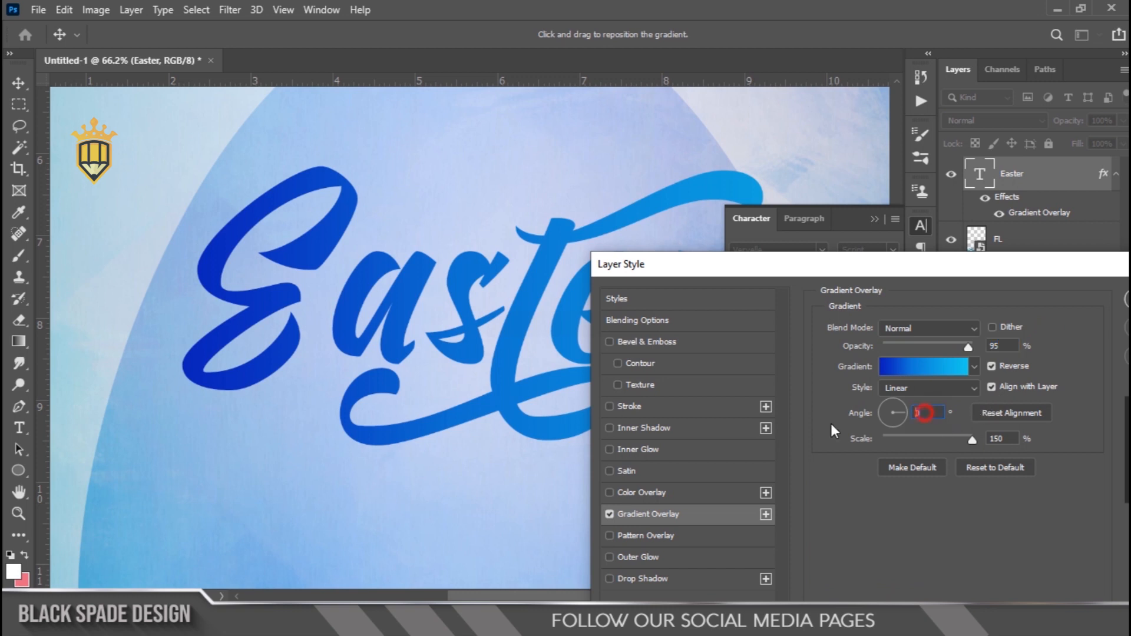
pyautogui.write('90')
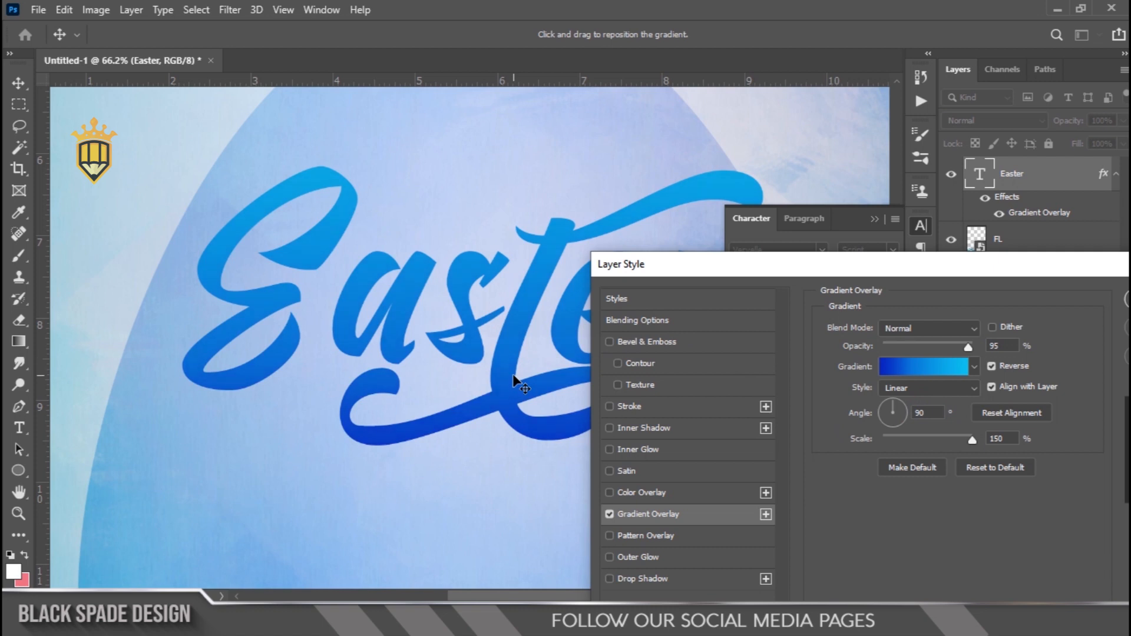
pyautogui.moveTo(864, 274); pyautogui.dragTo(825, 287)
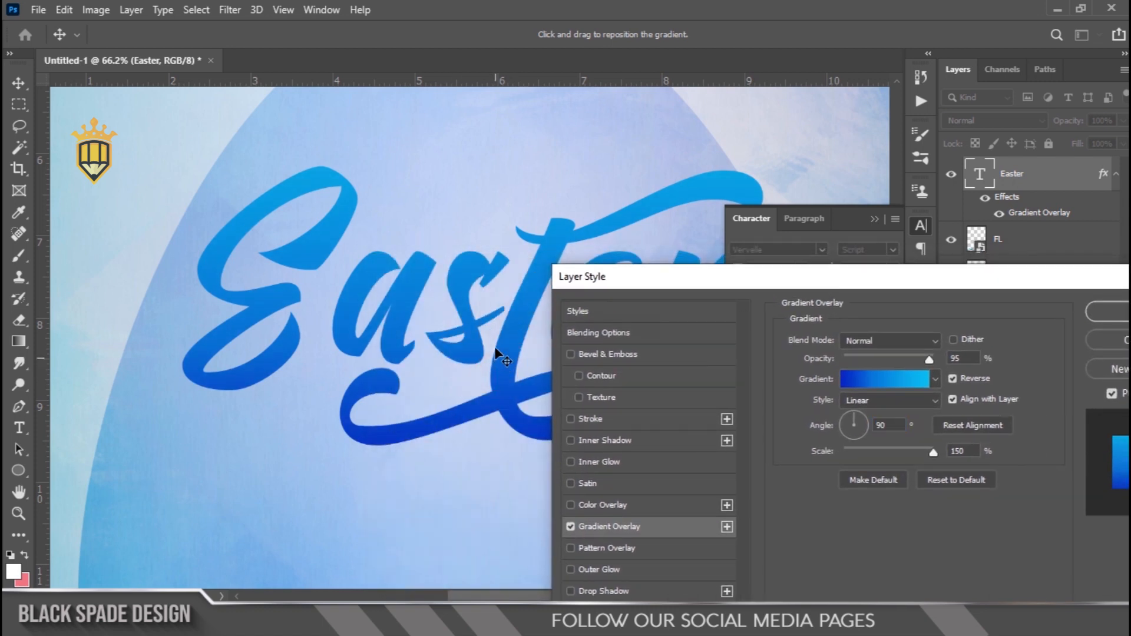
pyautogui.click(1110, 310)
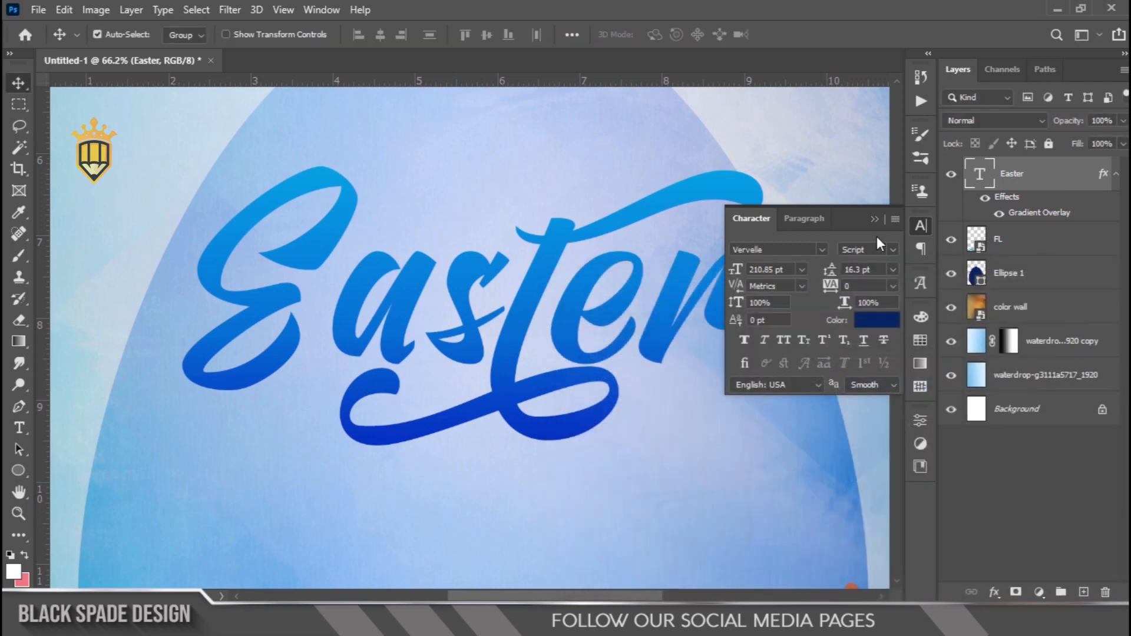
# Collapse the Character settings and convert the Easter text layer to a smart object
pyautogui.click(875, 218)
pyautogui.hotkey('ctrl', '0')
pyautogui.scroll(-5, 448, 277)
pyautogui.scroll(10, 453, 341)
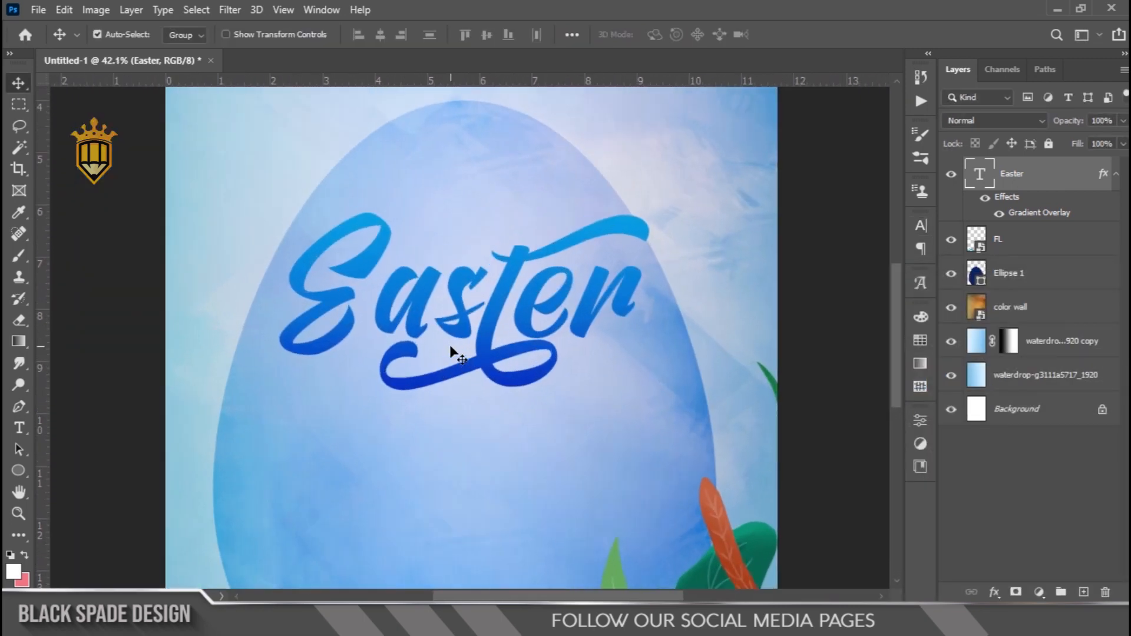
pyautogui.press('space')
pyautogui.moveTo(453, 329); pyautogui.dragTo(453, 377)
pyautogui.rightClick(1077, 194)
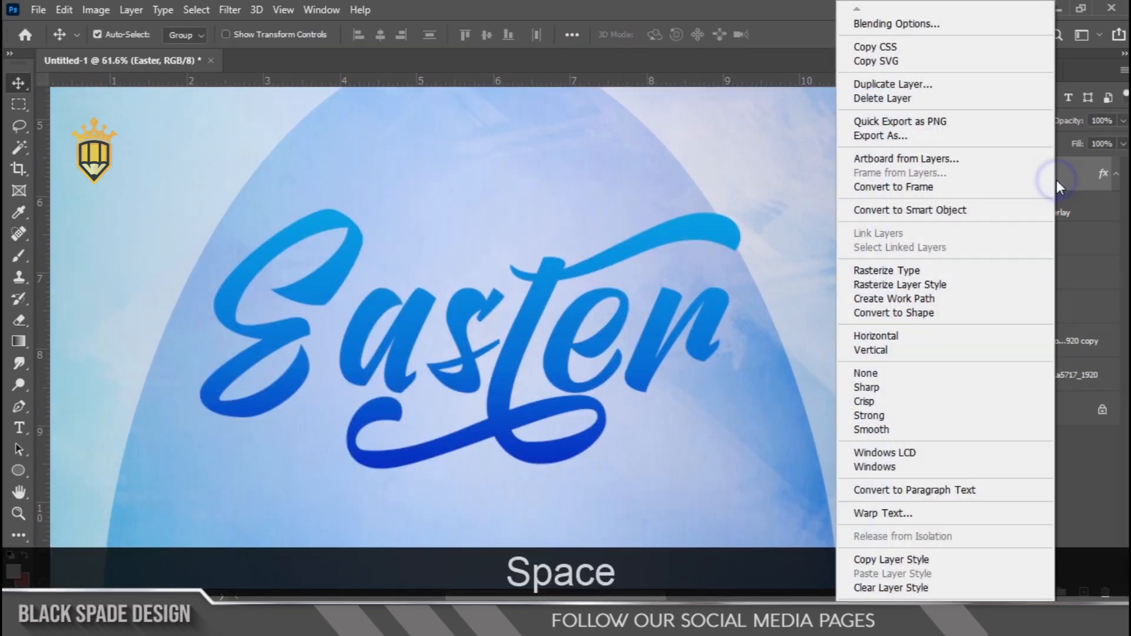
pyautogui.click(943, 209)
# Apply the Eye Candy 7 Extrude filter to the Easter smart object with an extrude distance of 0.75%
pyautogui.scroll(-4, 471, 286)
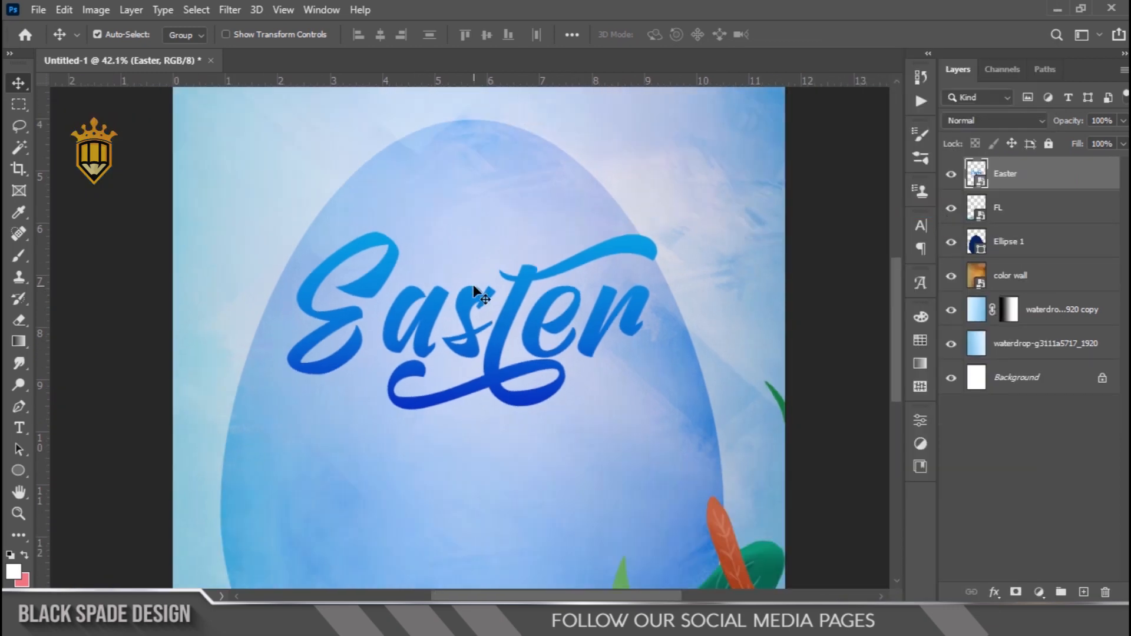
pyautogui.scroll(2, 483, 294)
pyautogui.click(230, 9)
pyautogui.moveTo(379, 384)
pyautogui.click(473, 386)
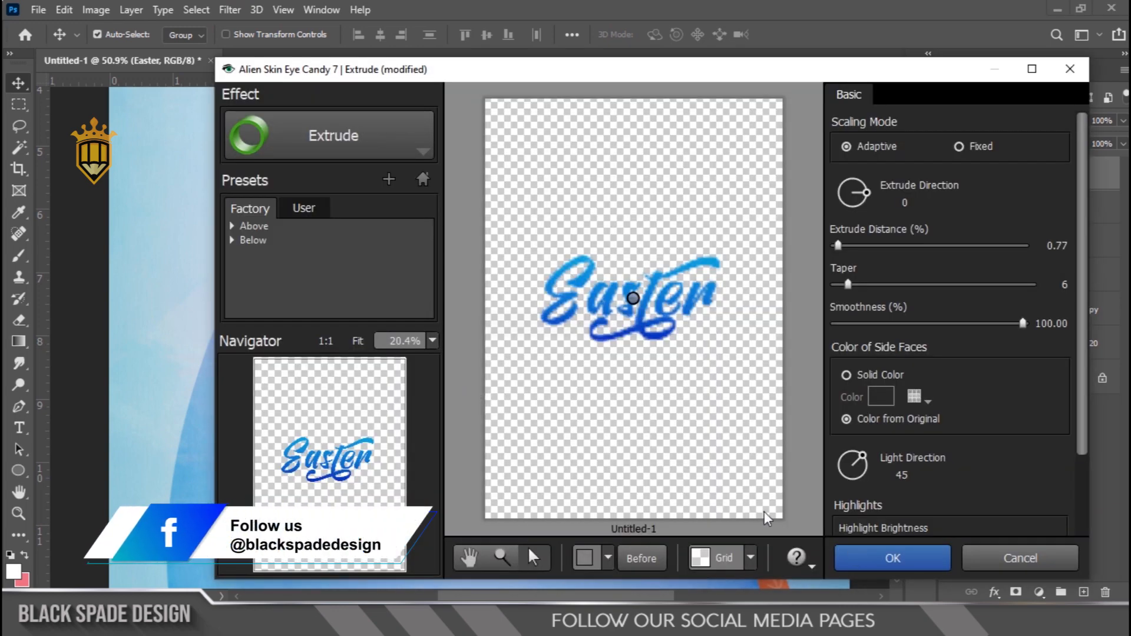
pyautogui.scroll(2, 706, 320)
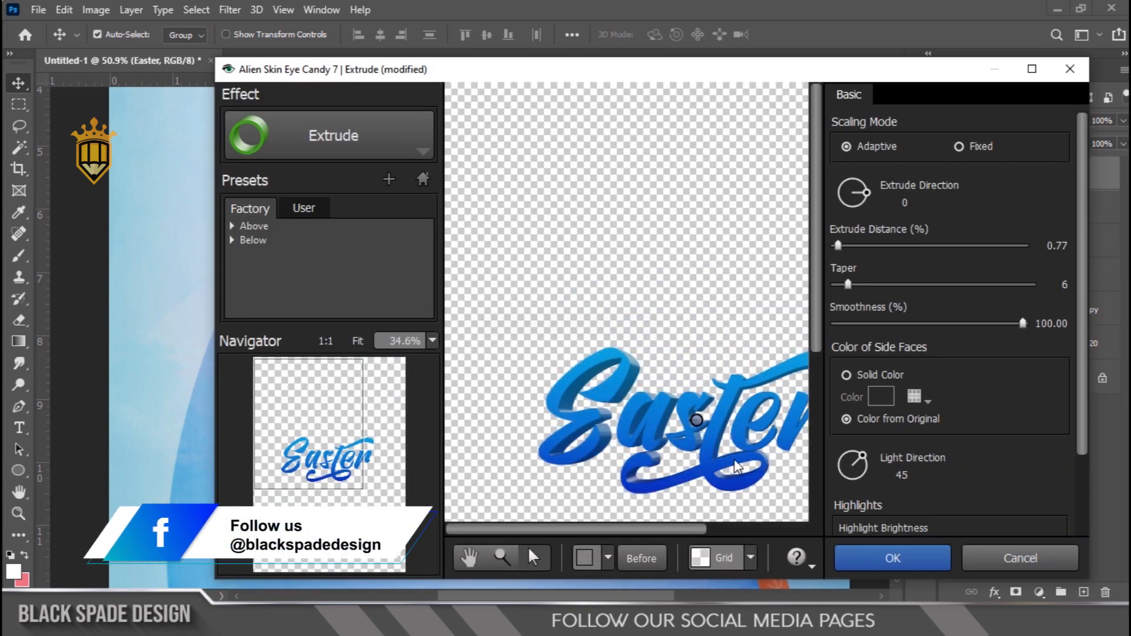
pyautogui.scroll(1, 676, 397)
pyautogui.moveTo(631, 533); pyautogui.dragTo(684, 535)
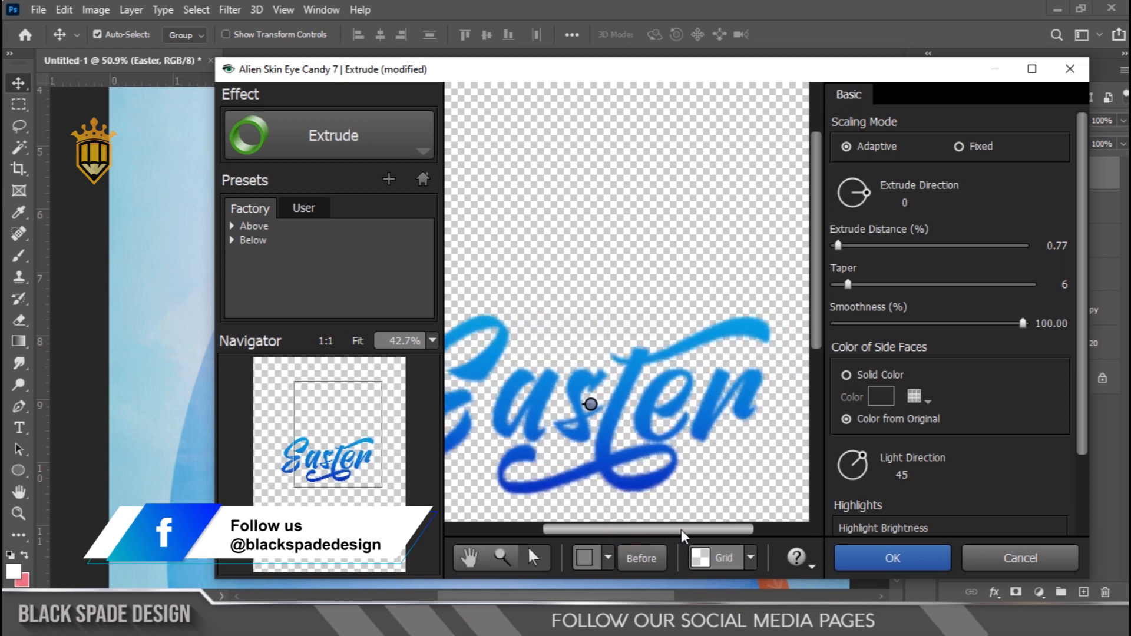
pyautogui.scroll(2, 622, 463)
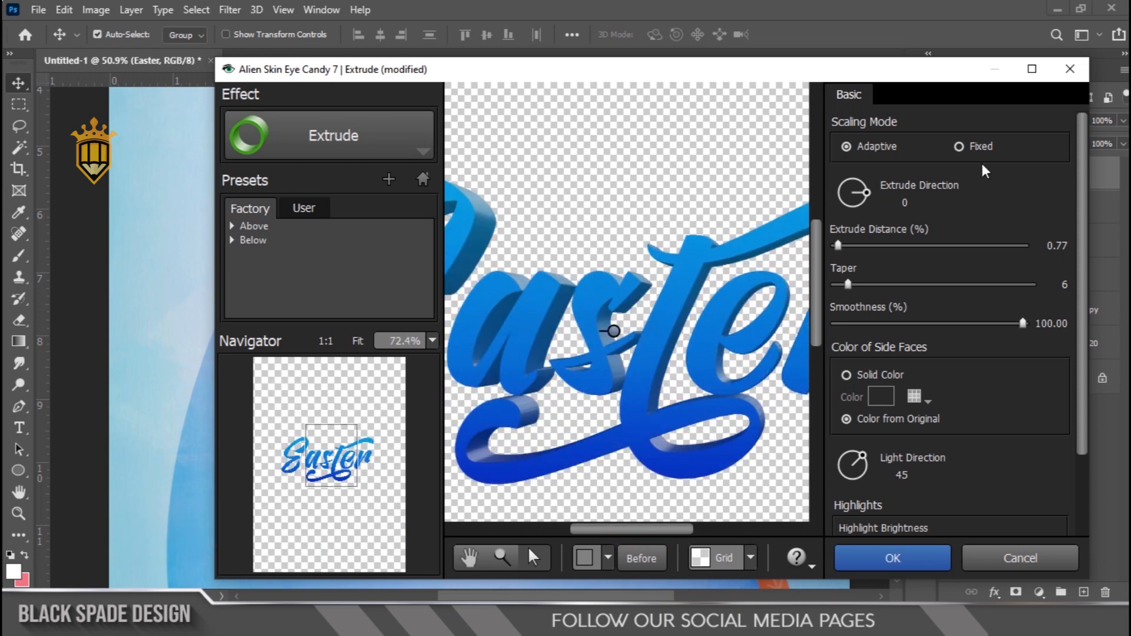
pyautogui.write('0.75')
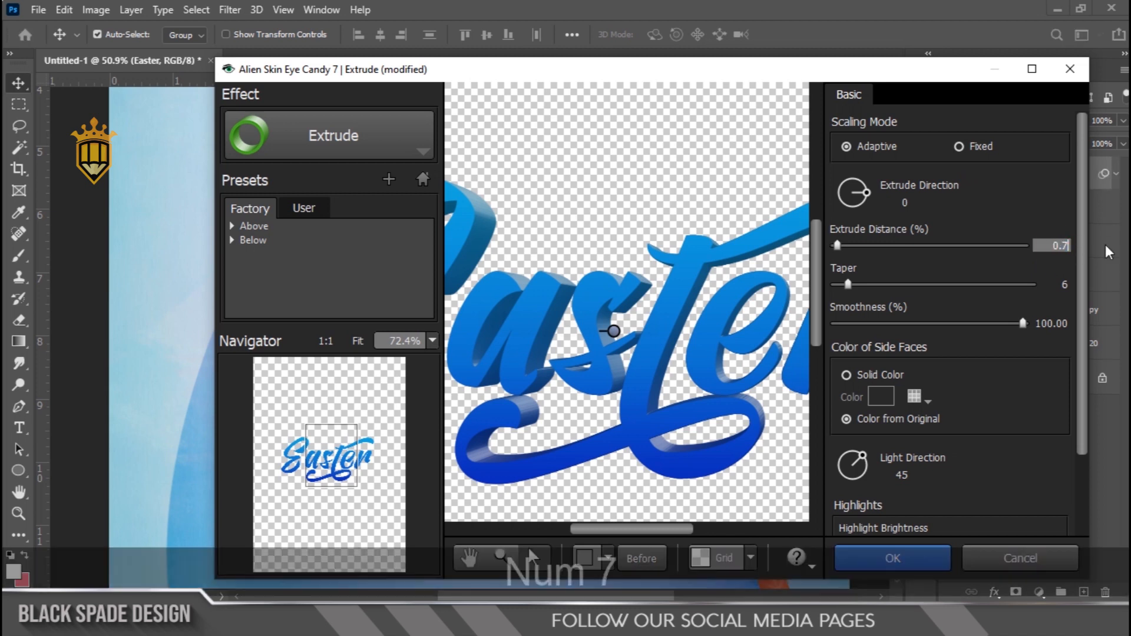
pyautogui.click(1042, 215)
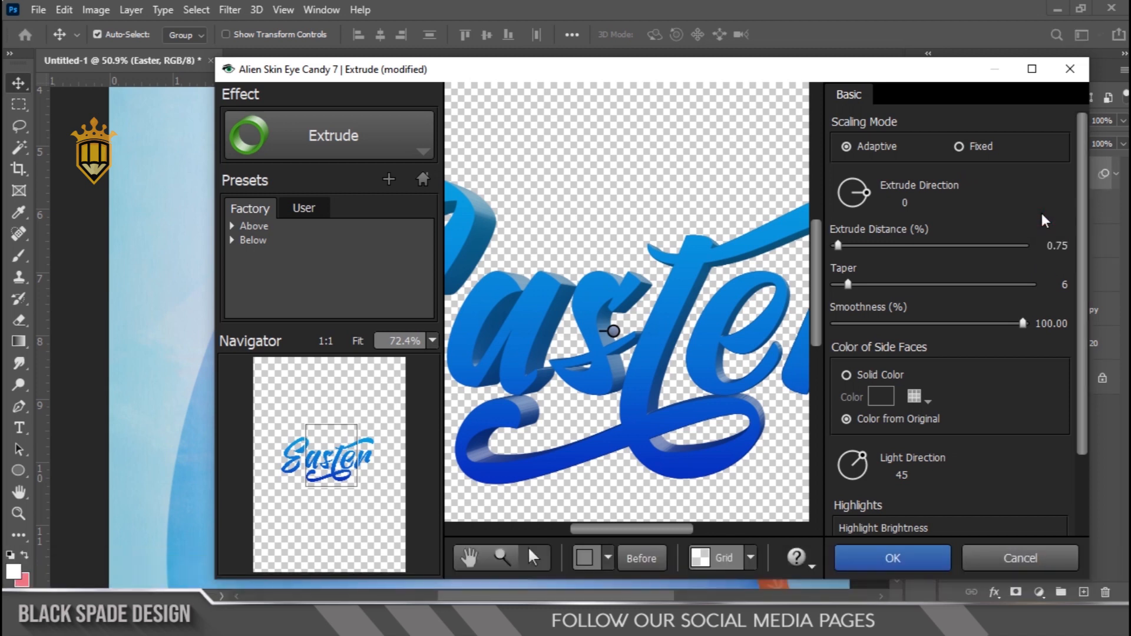
pyautogui.click(1046, 248)
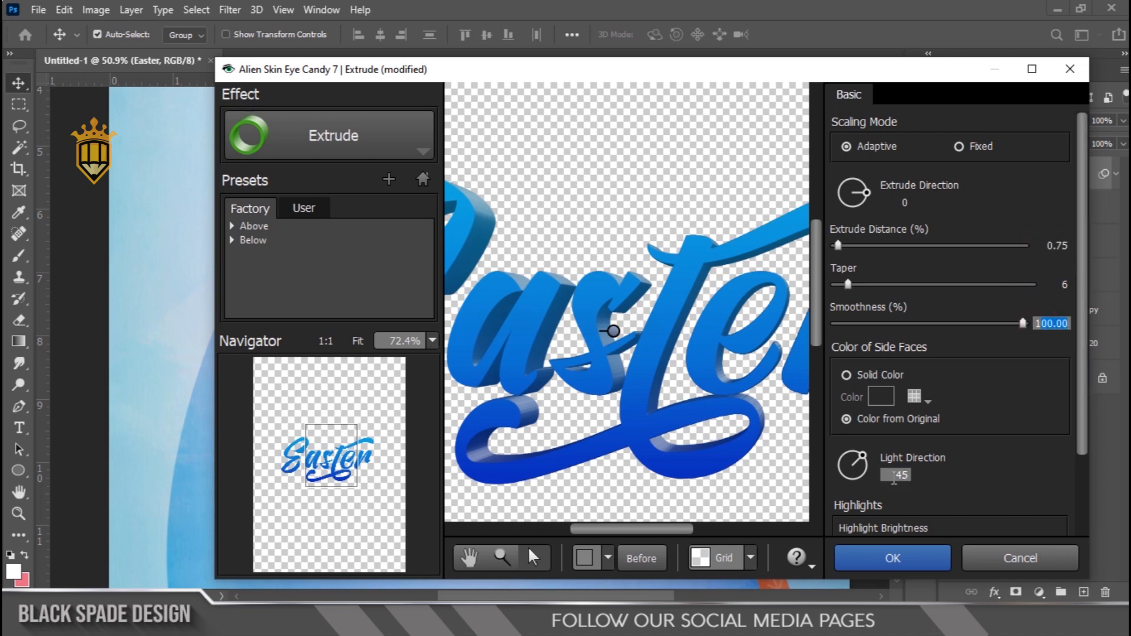
pyautogui.click(908, 561)
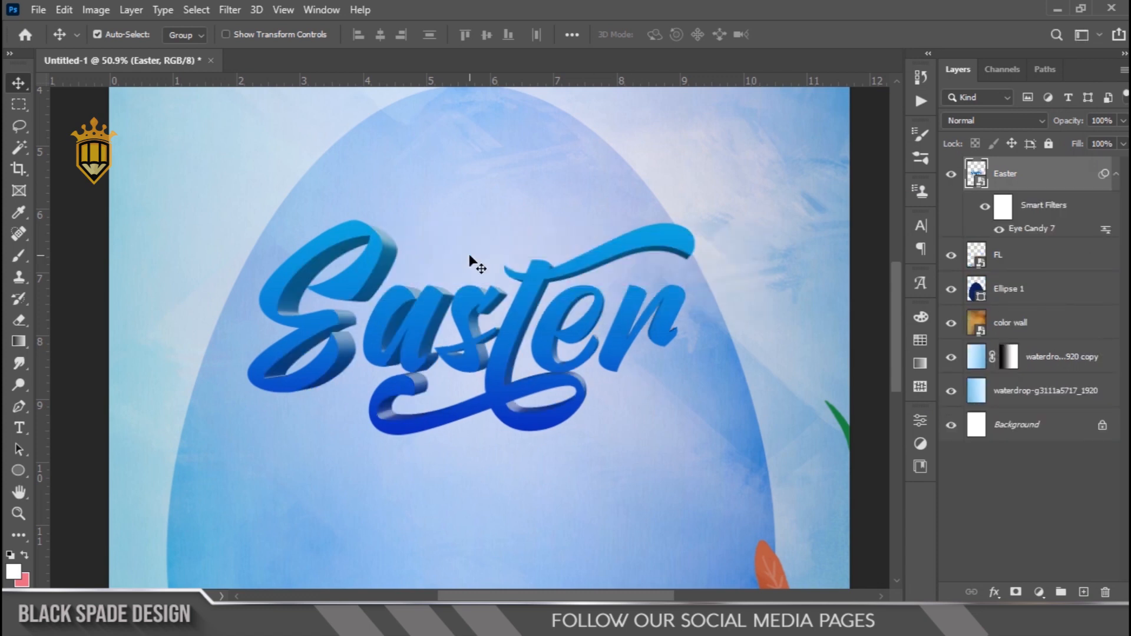
# Scale the extruded Easter title up from its centre to about 110.72%
pyautogui.scroll(-3, 470, 257)
pyautogui.scroll(-1, 567, 283)
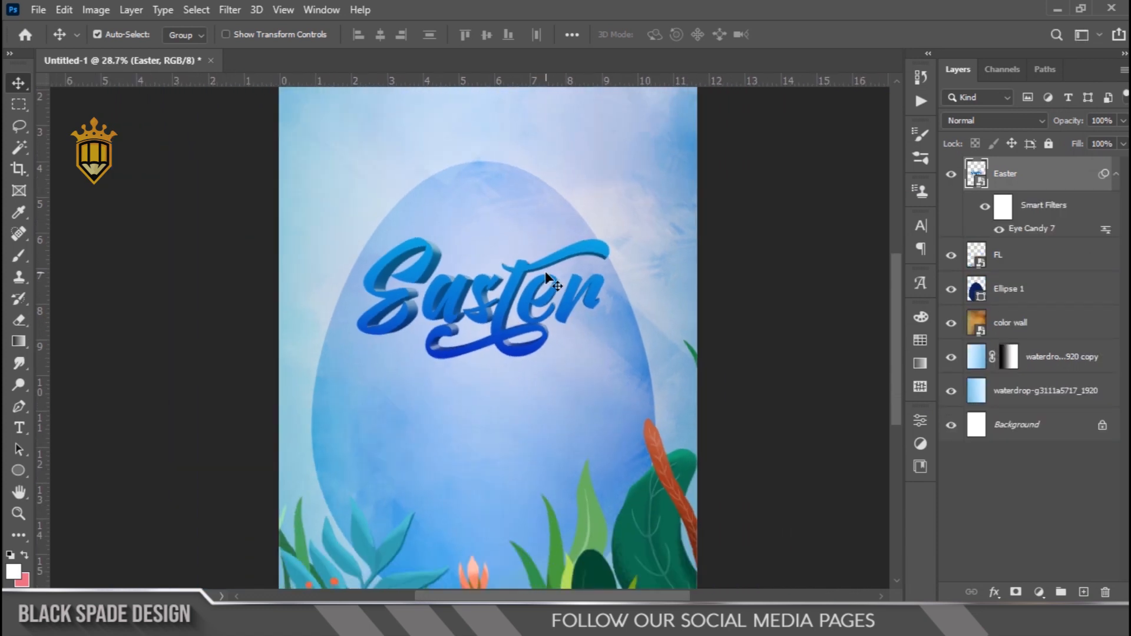
pyautogui.scroll(3, 491, 274)
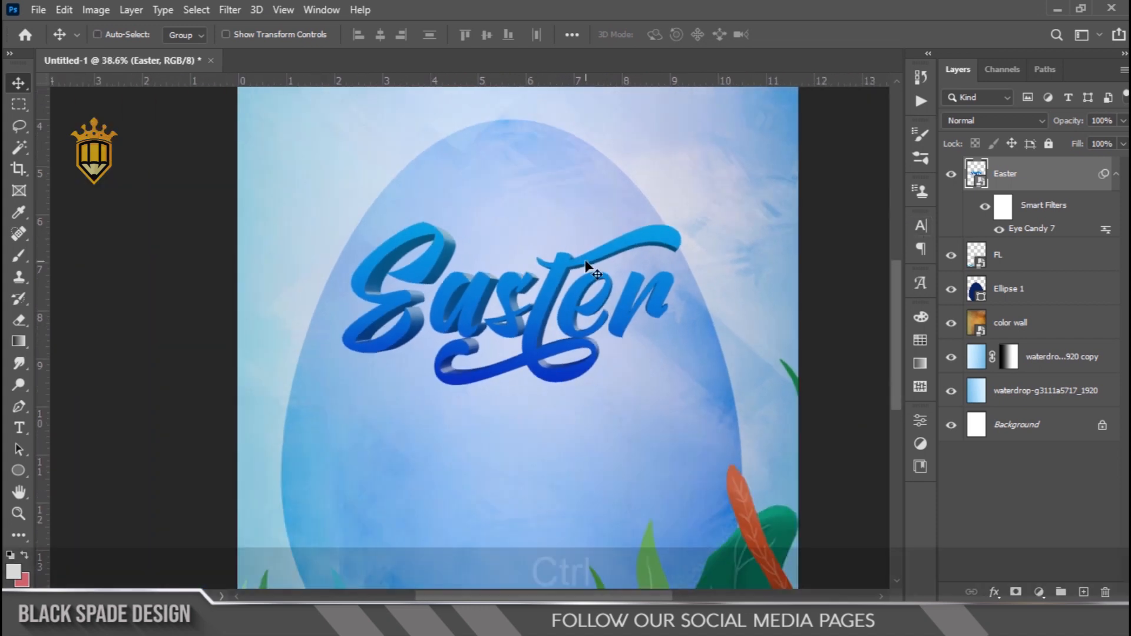
pyautogui.hotkey('ctrl', 't')
pyautogui.moveTo(679, 221); pyautogui.dragTo(701, 216)
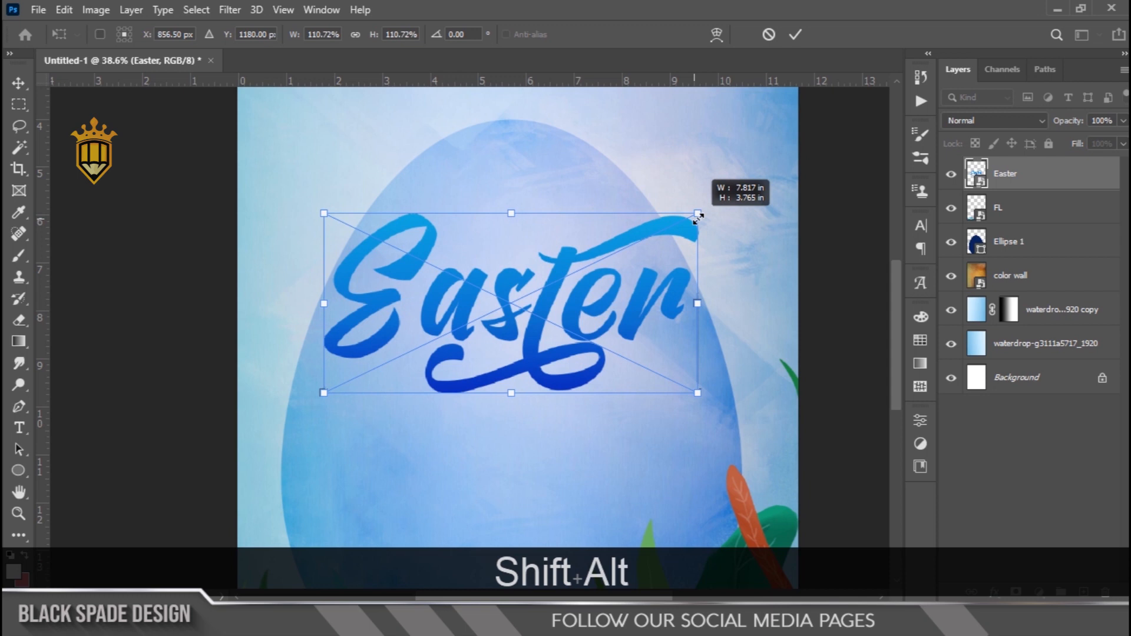
pyautogui.press('Return')
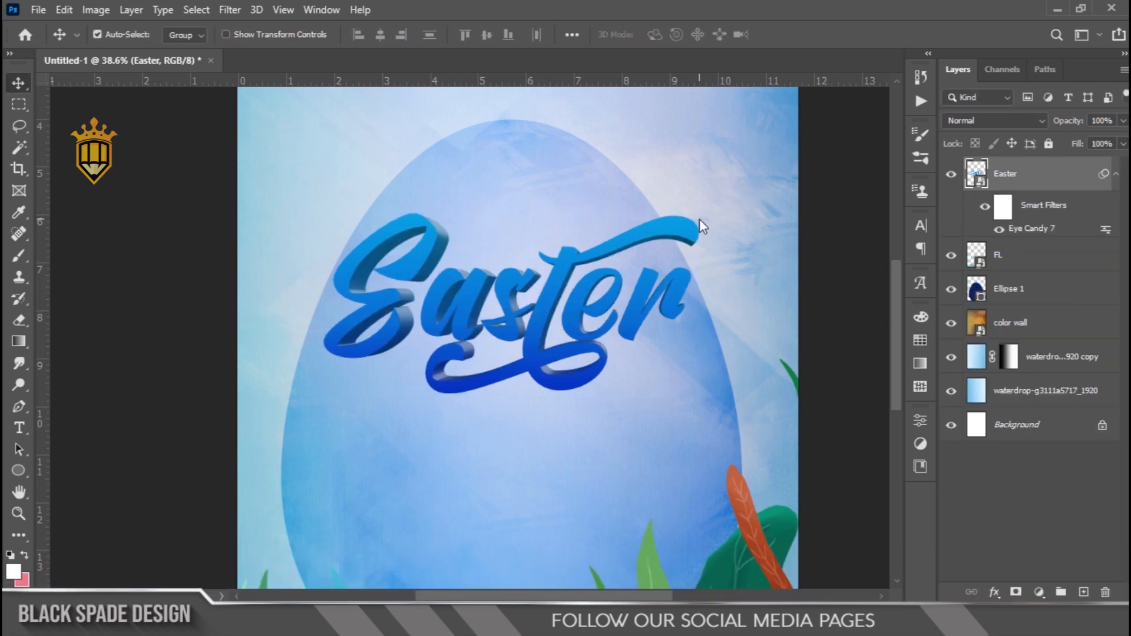
# Examine the enlarged 3D Easter title on the poster as a whole and its lettering up close
pyautogui.scroll(-4, 493, 228)
pyautogui.scroll(-2, 520, 272)
pyautogui.scroll(3, 470, 300)
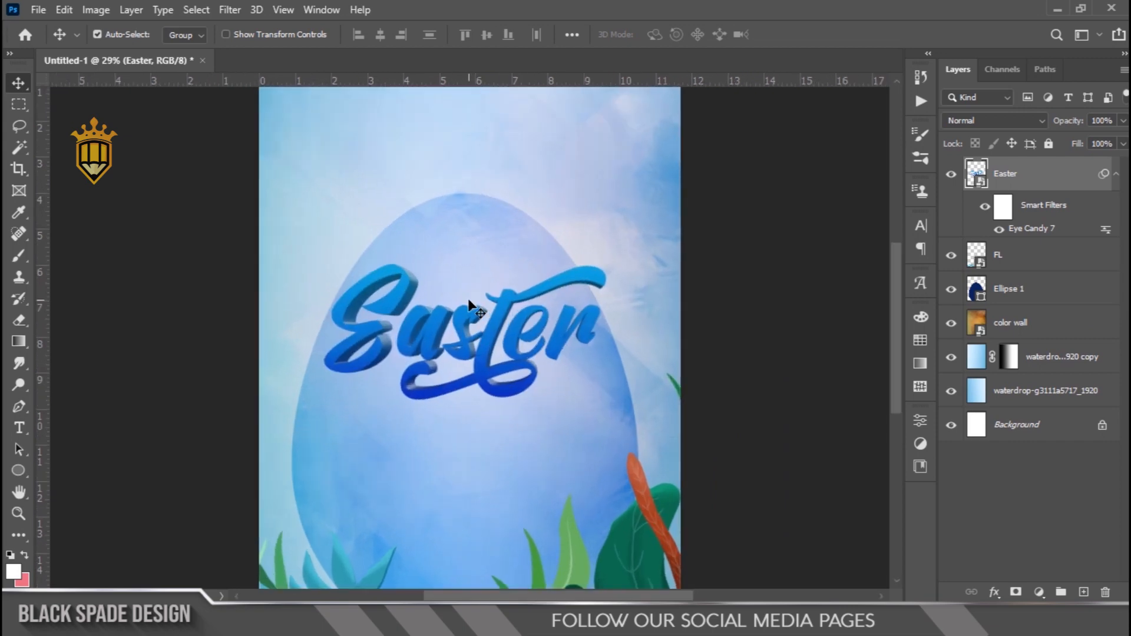
pyautogui.scroll(8, 469, 300)
pyautogui.press('space')
pyautogui.moveTo(468, 300); pyautogui.dragTo(486, 361)
pyautogui.scroll(2, 494, 338)
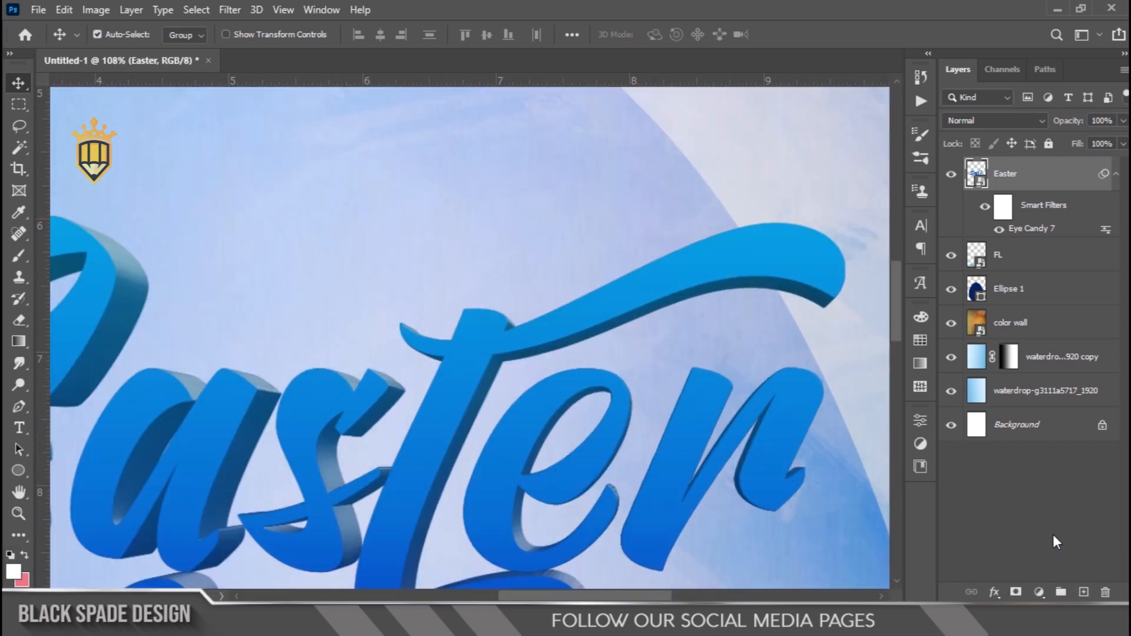
# Add a new layer above the Easter title and draw the curved lower edge of a swoosh over the lettering with the Pen tool
pyautogui.click(1086, 594)
pyautogui.scroll(2, 480, 299)
pyautogui.press('space')
pyautogui.moveTo(480, 298); pyautogui.dragTo(566, 362)
pyautogui.scroll(-4, 586, 267)
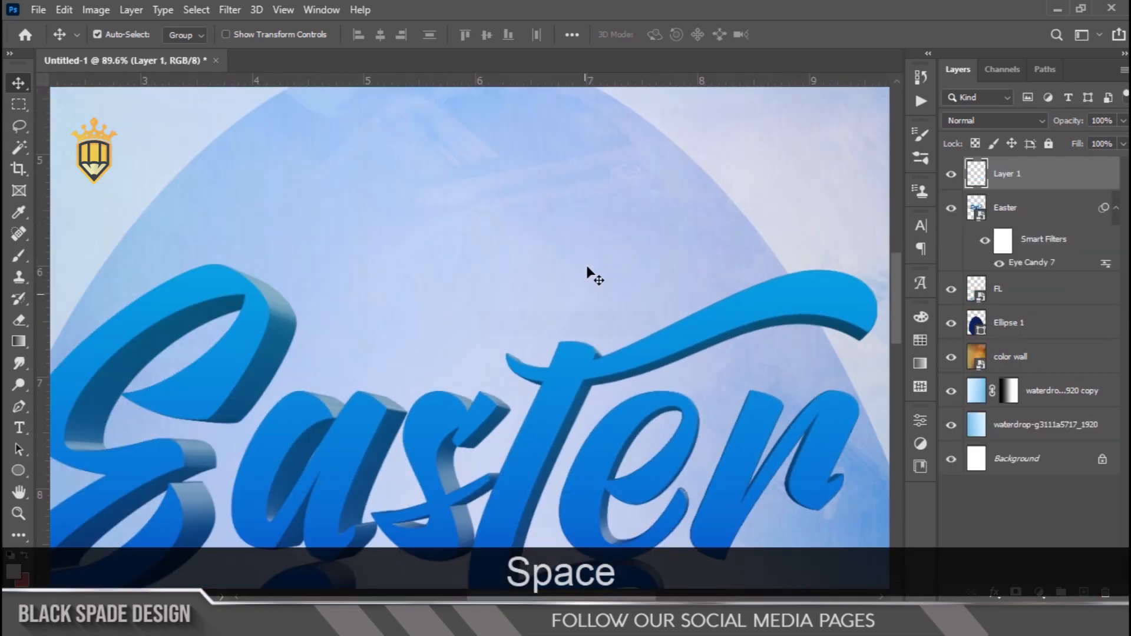
pyautogui.press('p')
pyautogui.scroll(1, 408, 287)
pyautogui.press('space')
pyautogui.moveTo(396, 300); pyautogui.dragTo(347, 278)
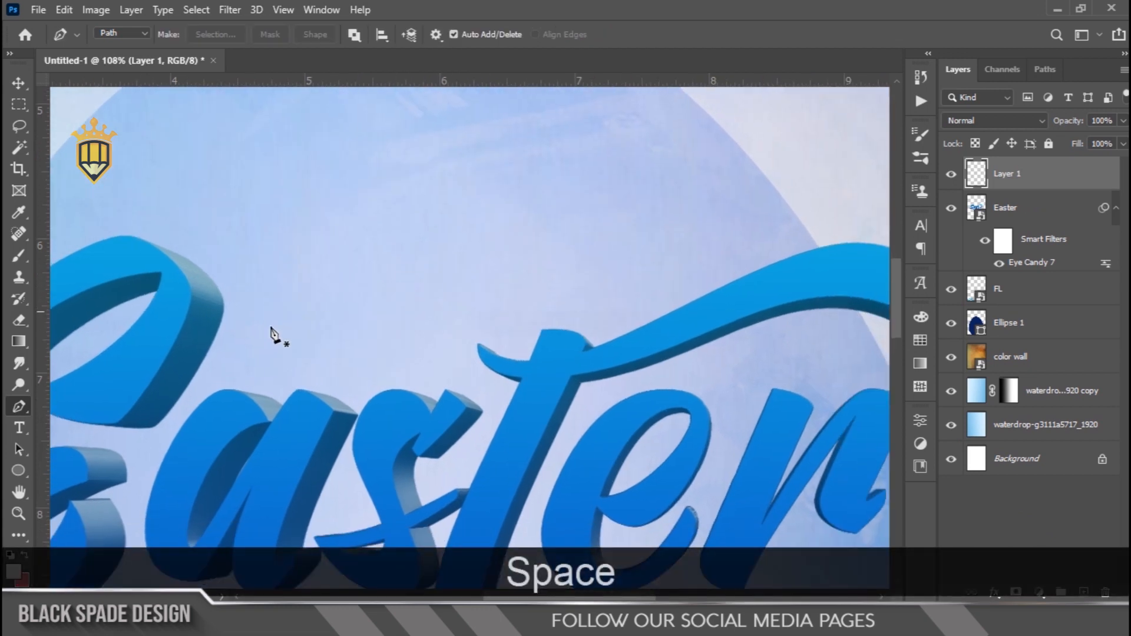
pyautogui.click(211, 340)
pyautogui.moveTo(464, 315); pyautogui.dragTo(571, 261)
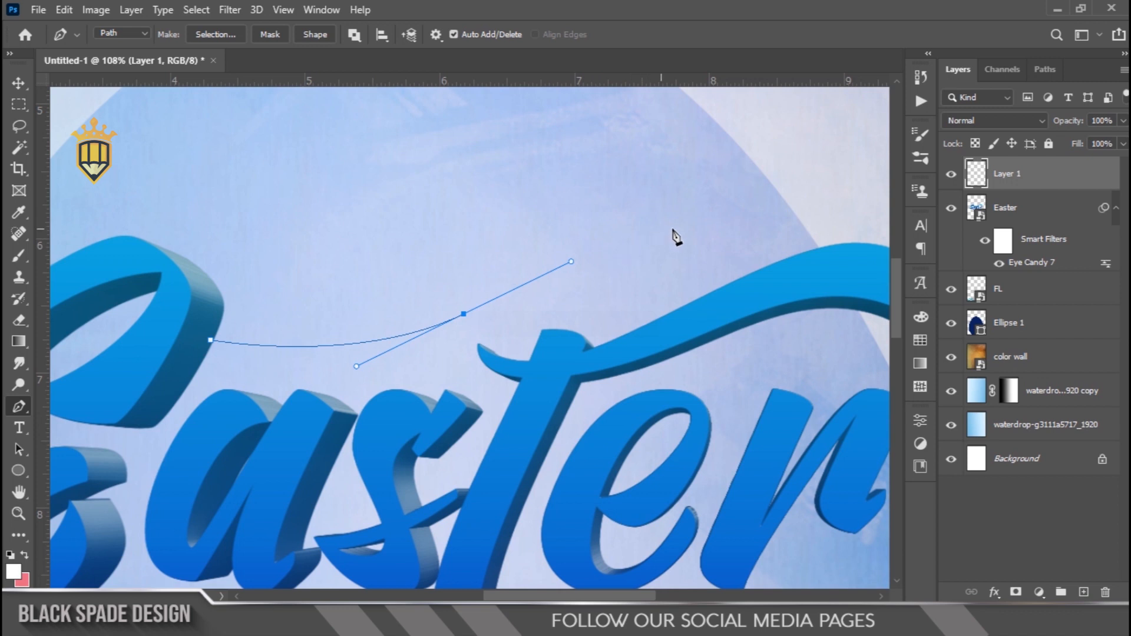
pyautogui.moveTo(780, 226); pyautogui.dragTo(860, 238)
pyautogui.keyDown('alt'); pyautogui.click(780, 227); pyautogui.keyUp('alt')
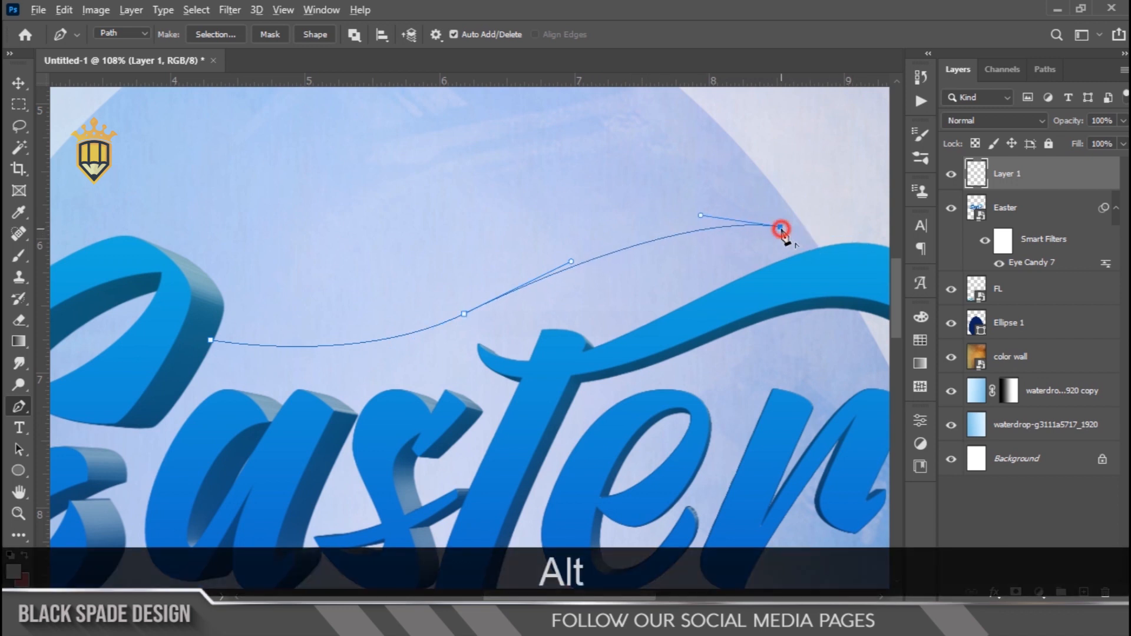
pyautogui.scroll(-2, 704, 224)
pyautogui.moveTo(554, 200); pyautogui.dragTo(430, 222)
pyautogui.click(332, 316)
pyautogui.moveTo(266, 337); pyautogui.dragTo(195, 370)
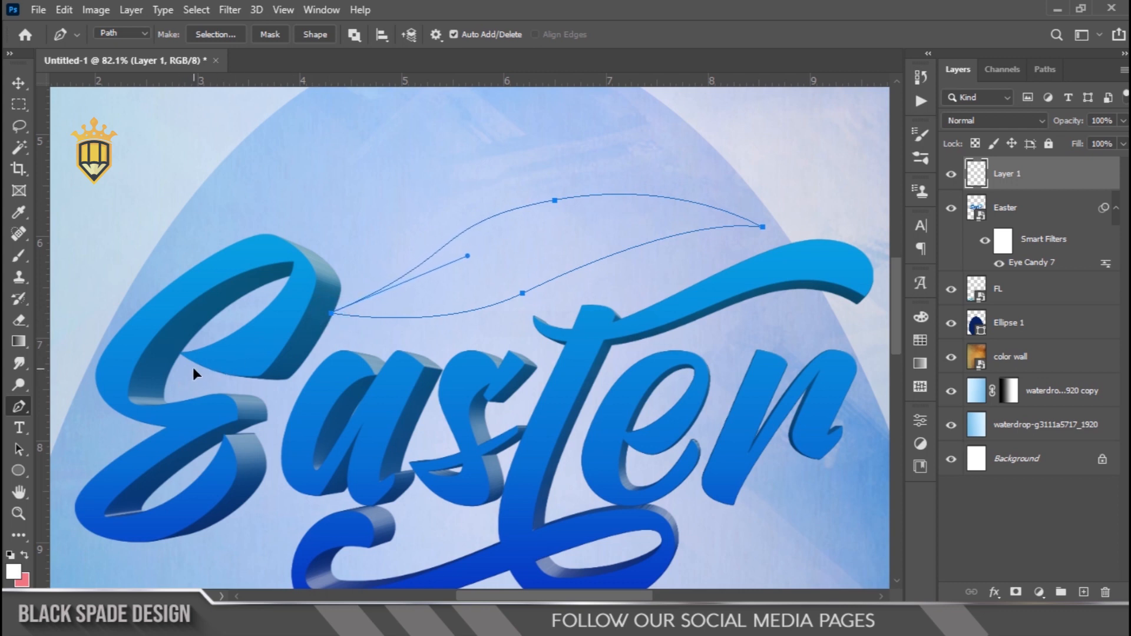
pyautogui.hotkey('ctrl', 'z')
pyautogui.hotkey('ctrl', 'z')
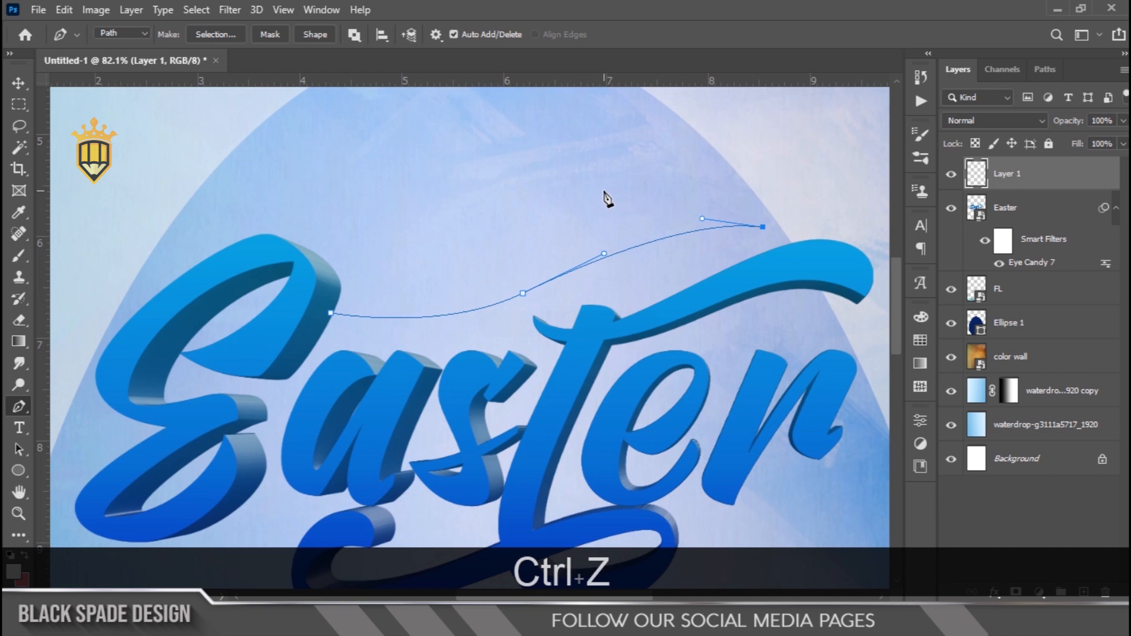
# Close the swoosh path with an arched upper edge and fill it with the pink background colour using a 0-pixel feather selection
pyautogui.moveTo(585, 190); pyautogui.dragTo(524, 203)
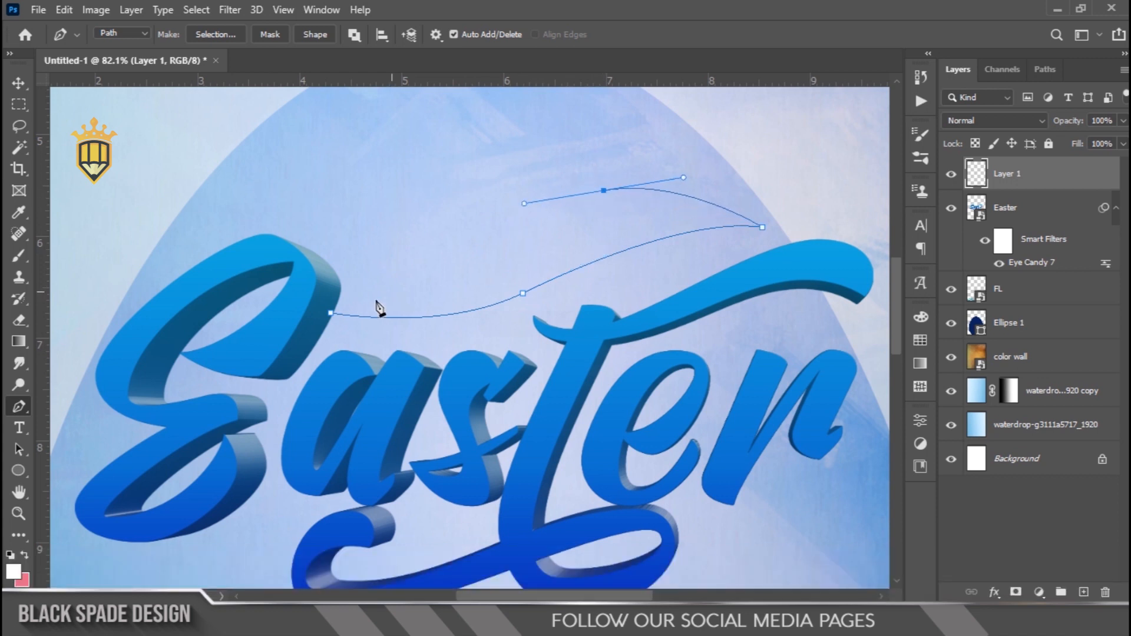
pyautogui.moveTo(331, 314); pyautogui.dragTo(192, 338)
pyautogui.rightClick(572, 246)
pyautogui.click(607, 305)
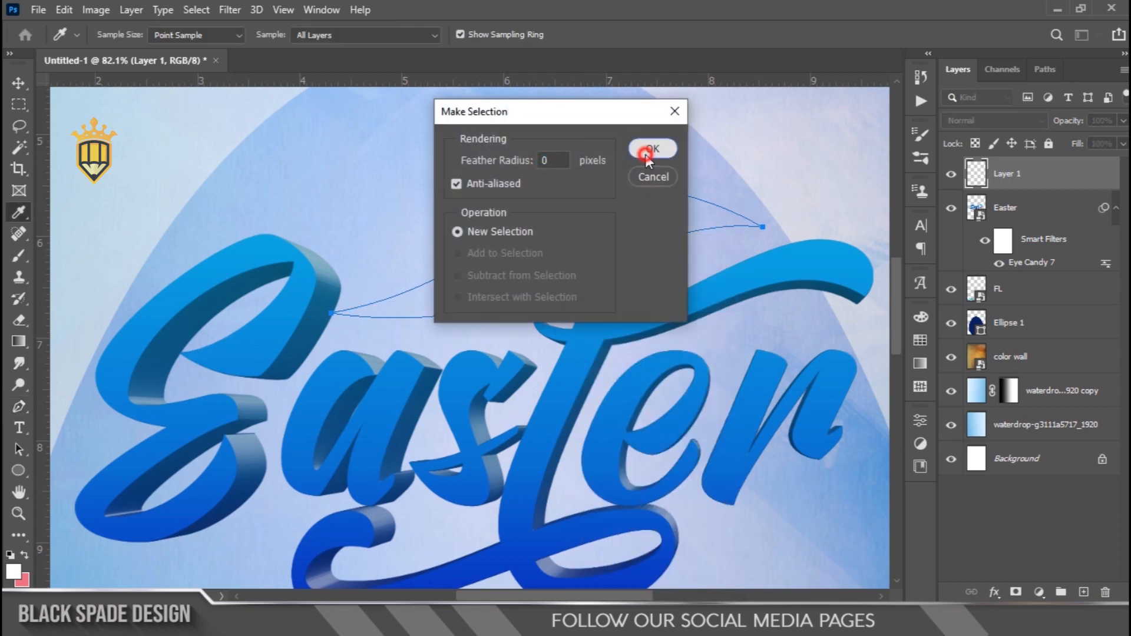
pyautogui.click(649, 157)
pyautogui.hotkey('ctrl', 'BackSpace')
pyautogui.hotkey('ctrl', 'd')
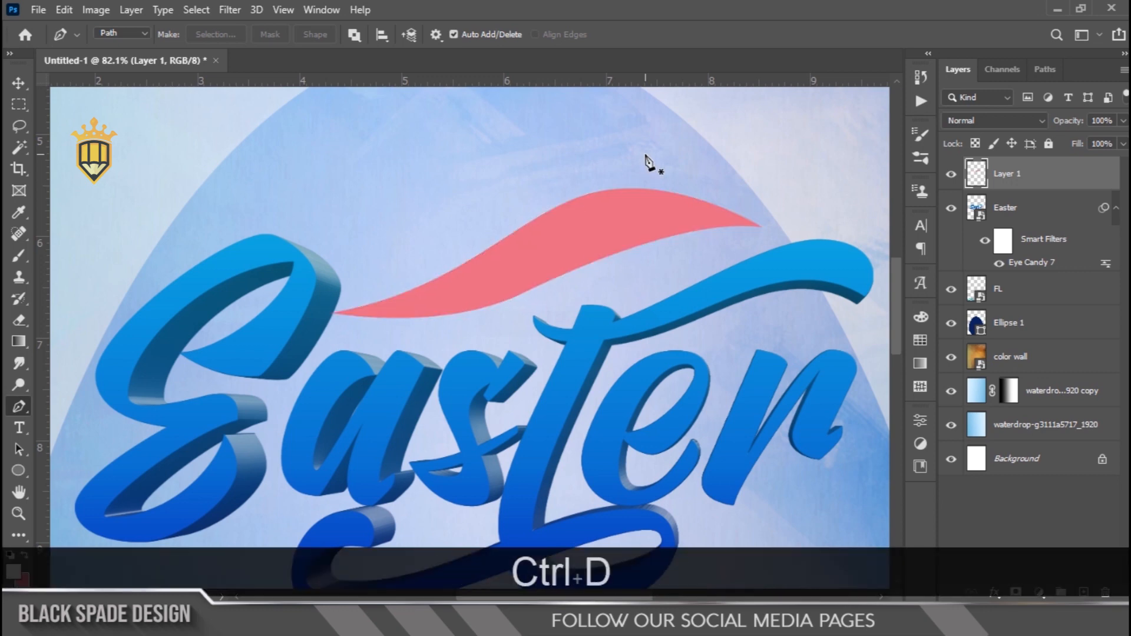
# Scale the pink swoosh down slightly above the Easter title
pyautogui.press('v')
pyautogui.scroll(-3, 650, 201)
pyautogui.scroll(4, 652, 236)
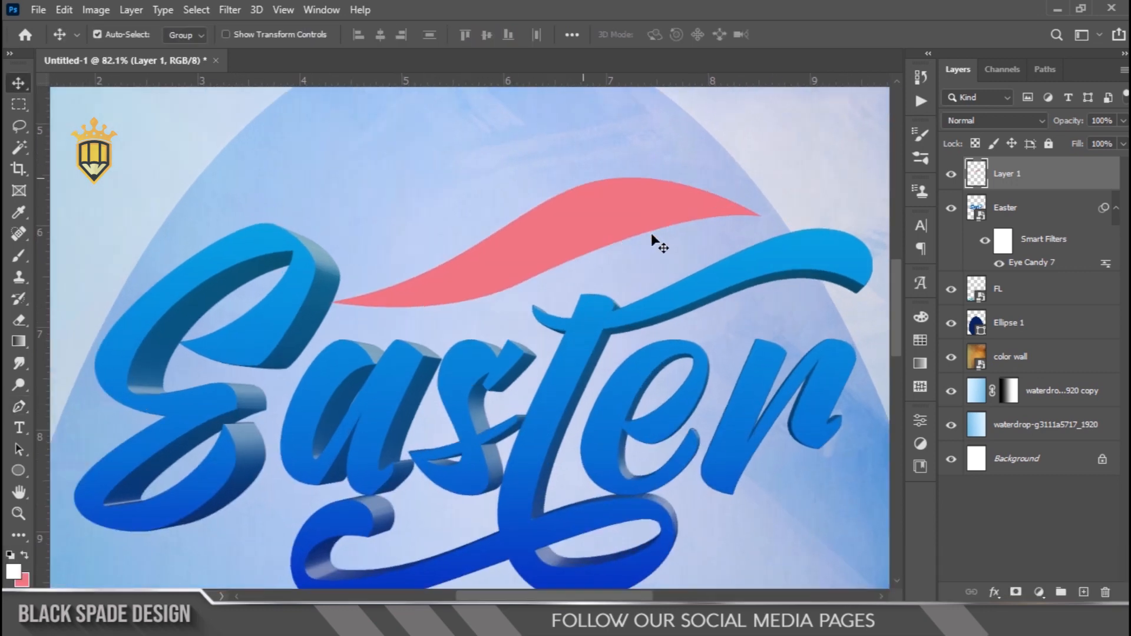
pyautogui.hotkey('ctrl', 't')
pyautogui.moveTo(769, 172); pyautogui.dragTo(741, 184)
pyautogui.press('Return')
pyautogui.scroll(-5, 612, 215)
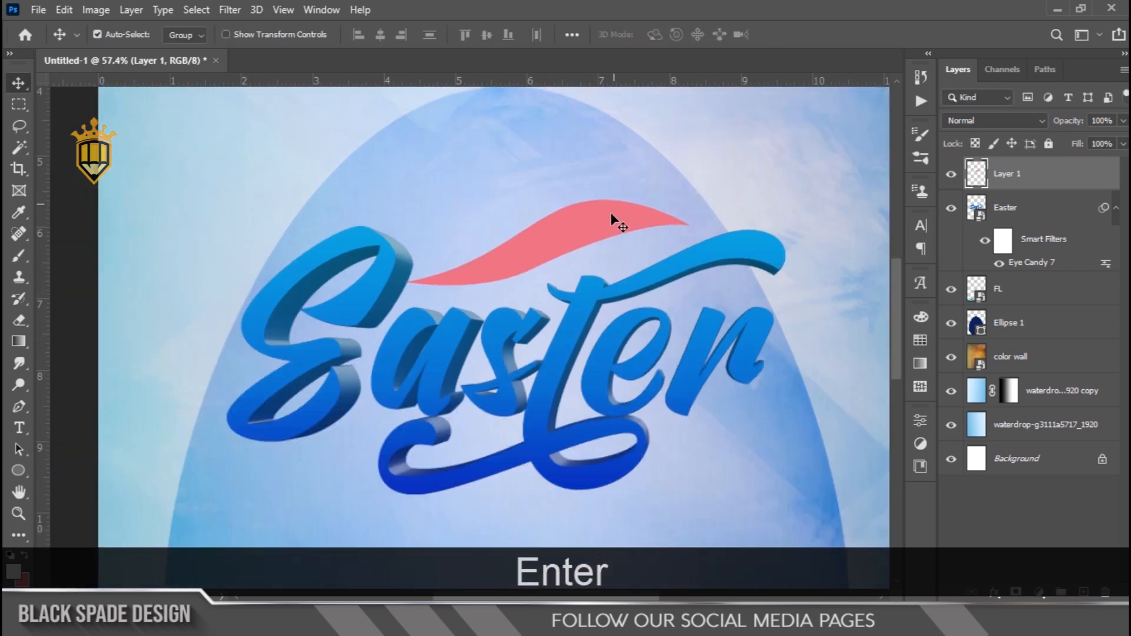
pyautogui.scroll(10, 566, 261)
pyautogui.hotkey('ctrl', 'z')
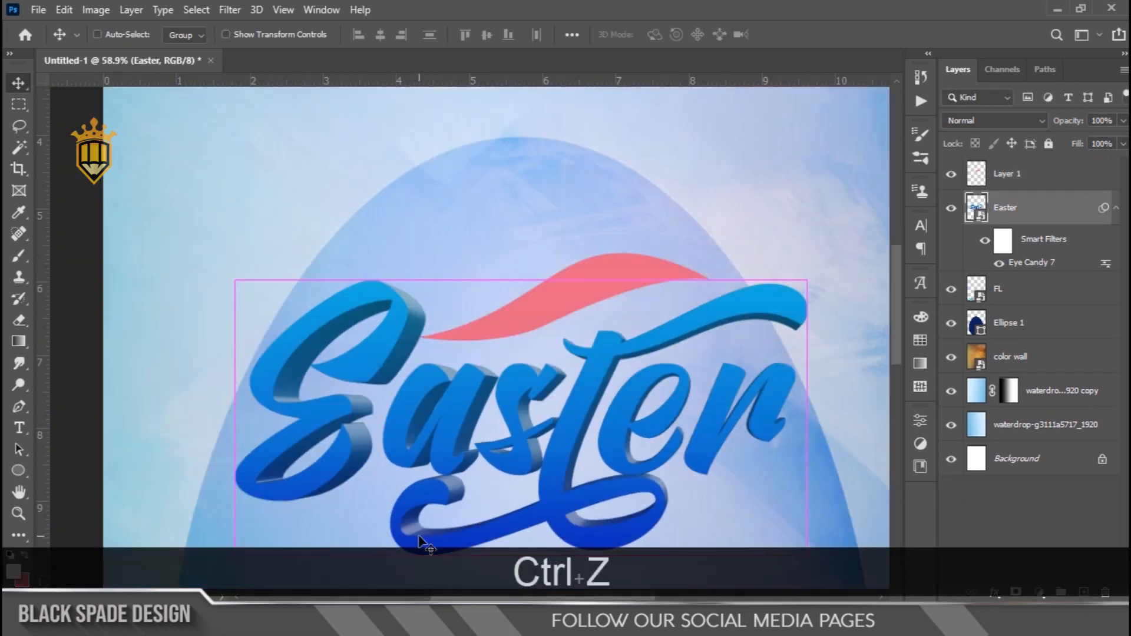
# Place the rabb rabbit-ears image above the title, rotated to about -25.92° and scaled to 64.69%
pyautogui.click(997, 184)
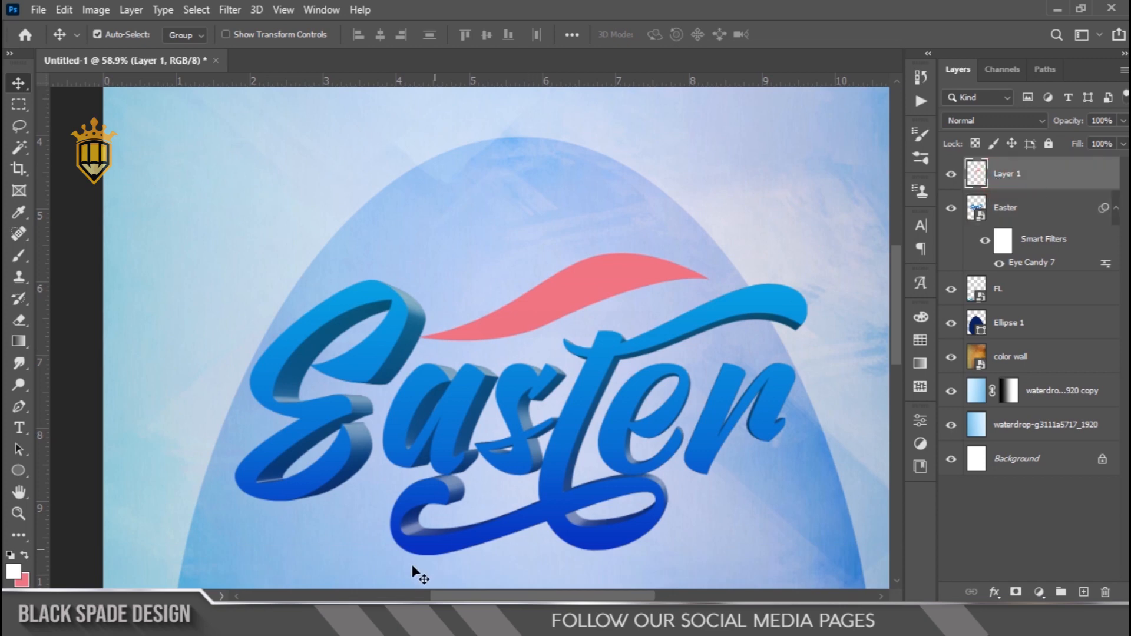
pyautogui.click(403, 619)
pyautogui.doubleClick(505, 199)
pyautogui.moveTo(510, 196); pyautogui.dragTo(532, 441)
pyautogui.moveTo(525, 266); pyautogui.dragTo(522, 265)
pyautogui.moveTo(683, 308); pyautogui.dragTo(663, 249)
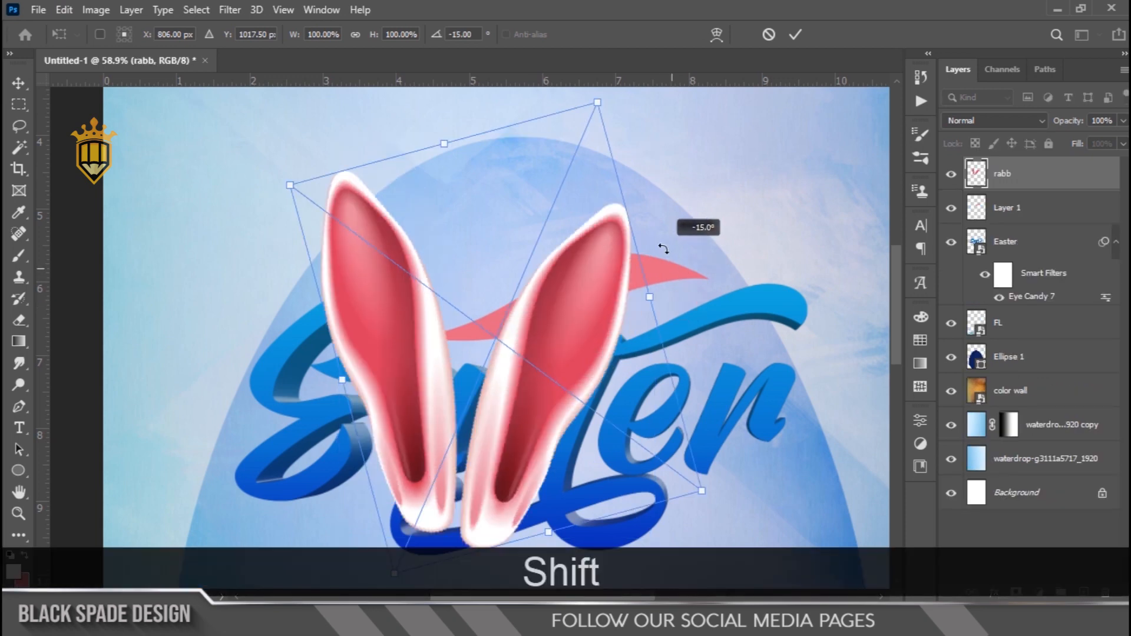
pyautogui.moveTo(552, 371); pyautogui.dragTo(596, 207)
pyautogui.moveTo(749, 319); pyautogui.dragTo(693, 246)
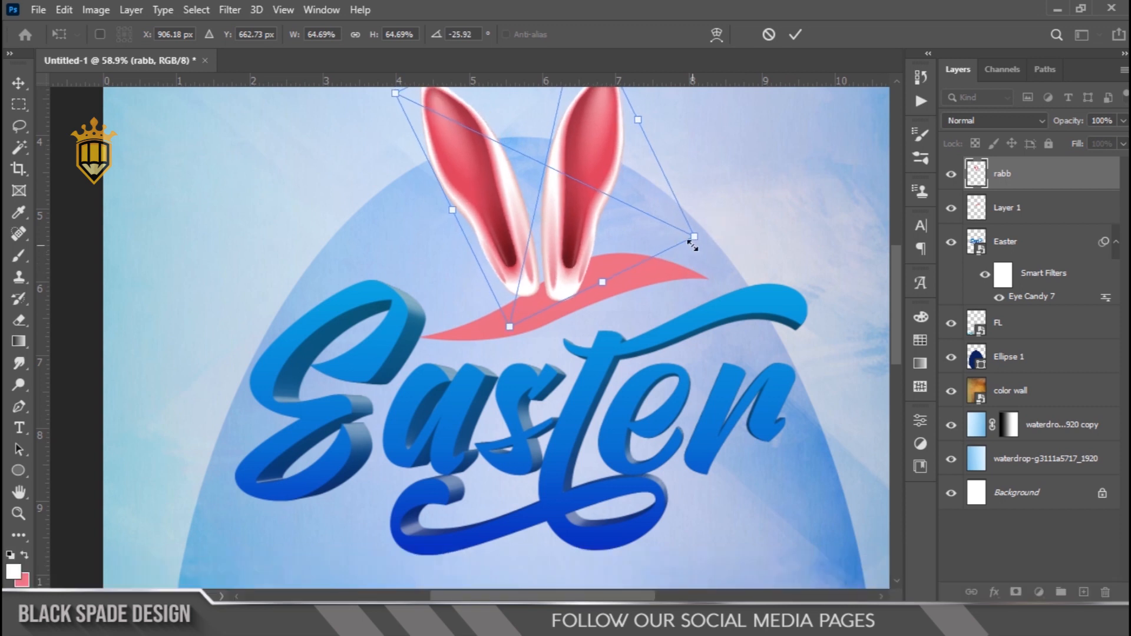
pyautogui.press('Return')
# Move the rabb layer beneath the swoosh layer and lower the ears so their bases tuck behind the swoosh
pyautogui.moveTo(1001, 174); pyautogui.dragTo(1003, 217)
pyautogui.scroll(3, 589, 222)
pyautogui.moveTo(547, 196); pyautogui.dragTo(547, 211)
# Add a Gradient Overlay to the swoosh layer and change its light blue stop to a light pink based on the rabbit ears
pyautogui.rightClick(638, 288)
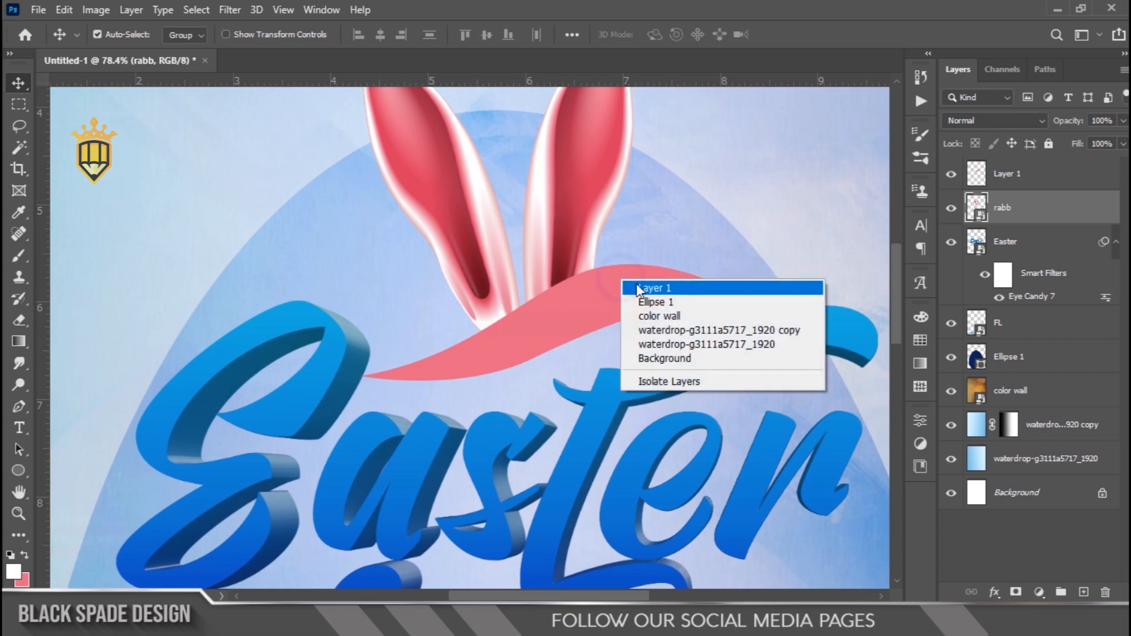
pyautogui.click(600, 291)
pyautogui.scroll(2, 599, 292)
pyautogui.click(995, 592)
pyautogui.click(1031, 539)
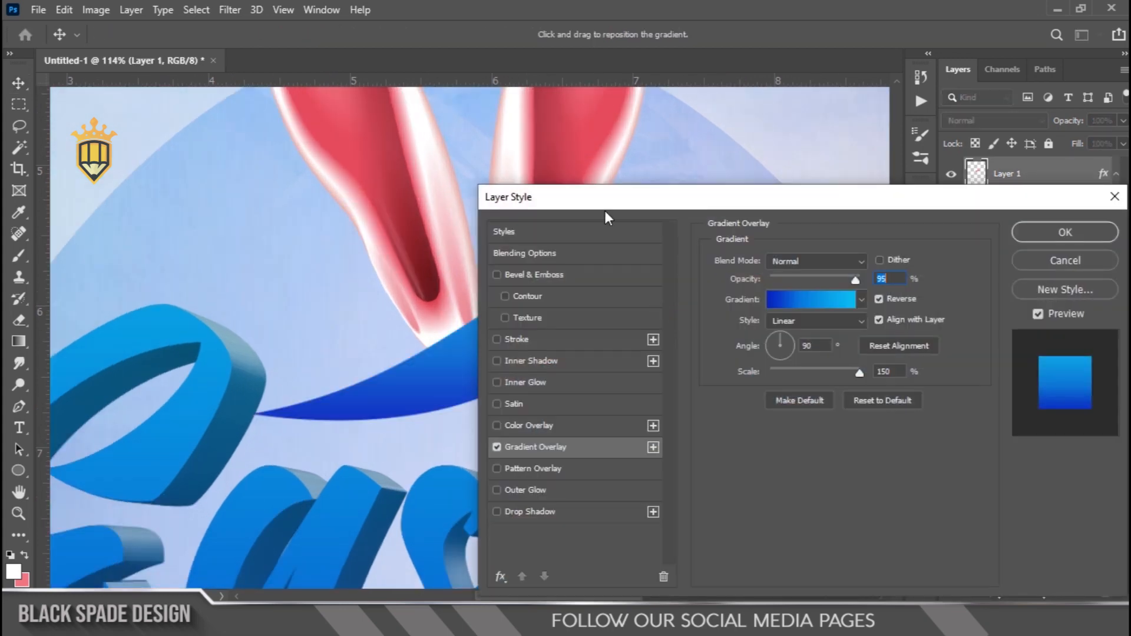
pyautogui.moveTo(604, 210); pyautogui.dragTo(729, 330)
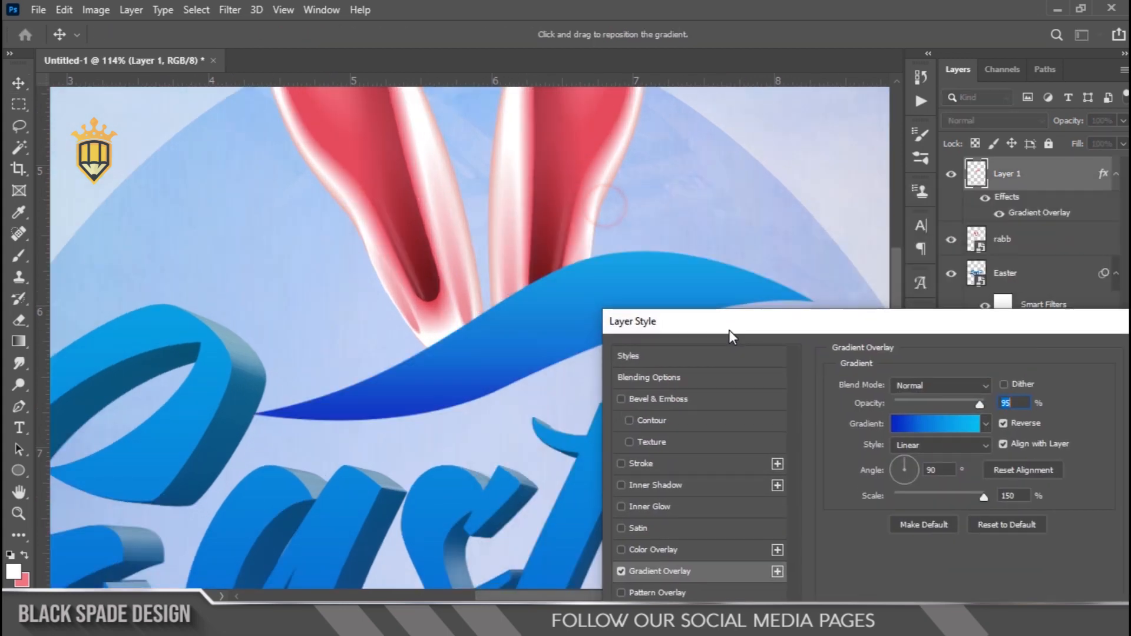
pyautogui.click(936, 425)
pyautogui.click(673, 483)
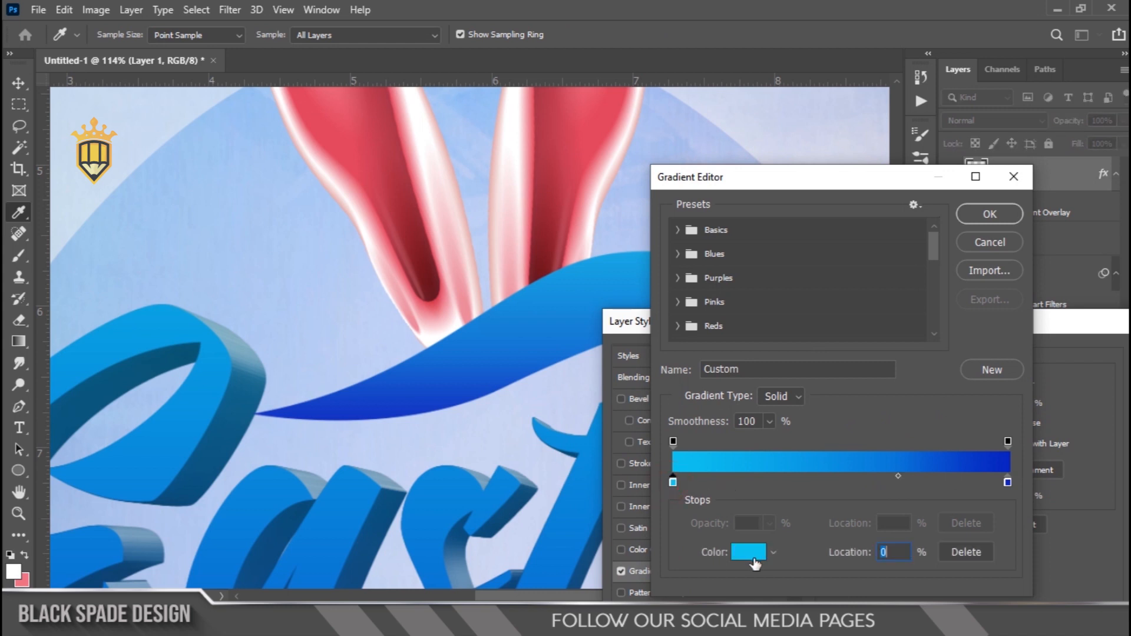
pyautogui.click(749, 553)
pyautogui.click(525, 207)
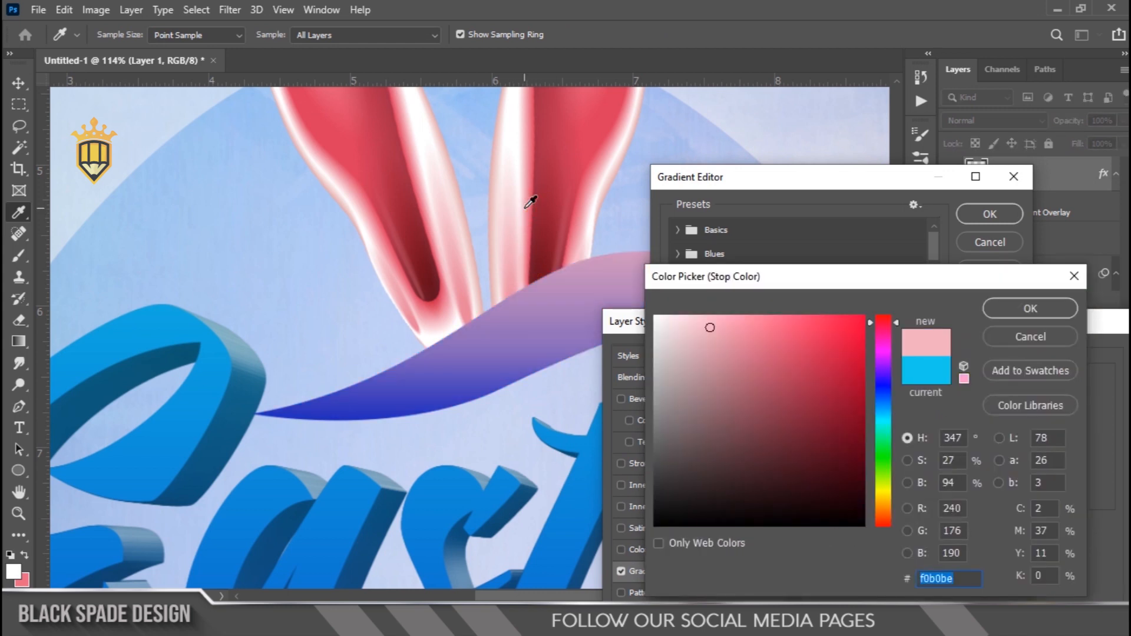
pyautogui.click(1010, 308)
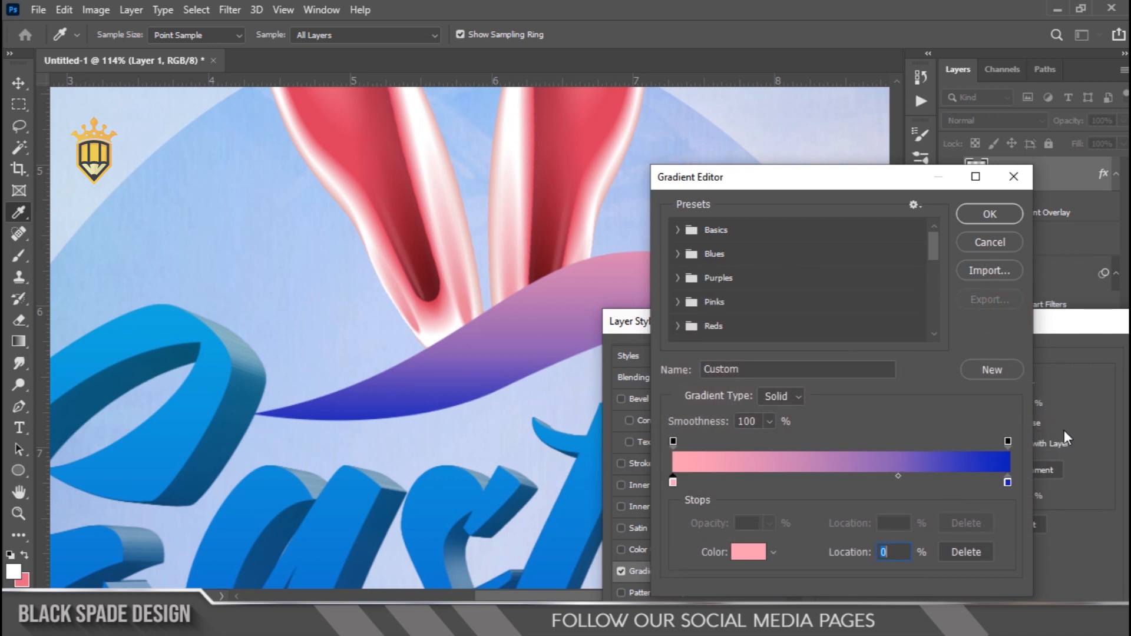
# Change the gradient's dark blue stop to the bright red fa1d4d and accept the gradient
pyautogui.click(762, 552)
pyautogui.click(553, 122)
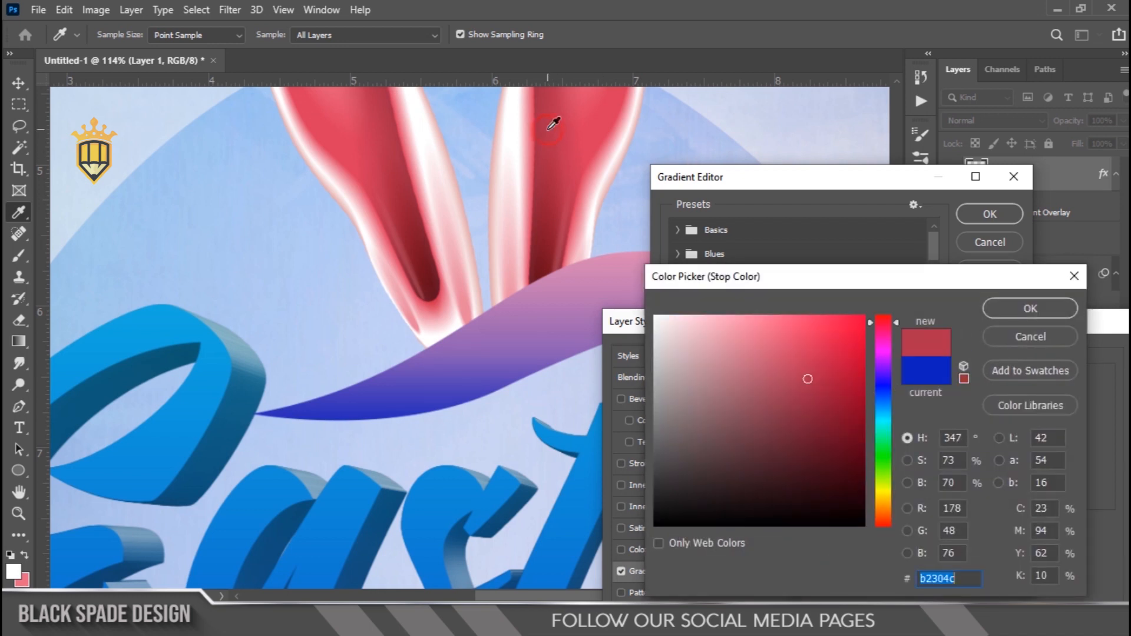
pyautogui.write('dd1a44')
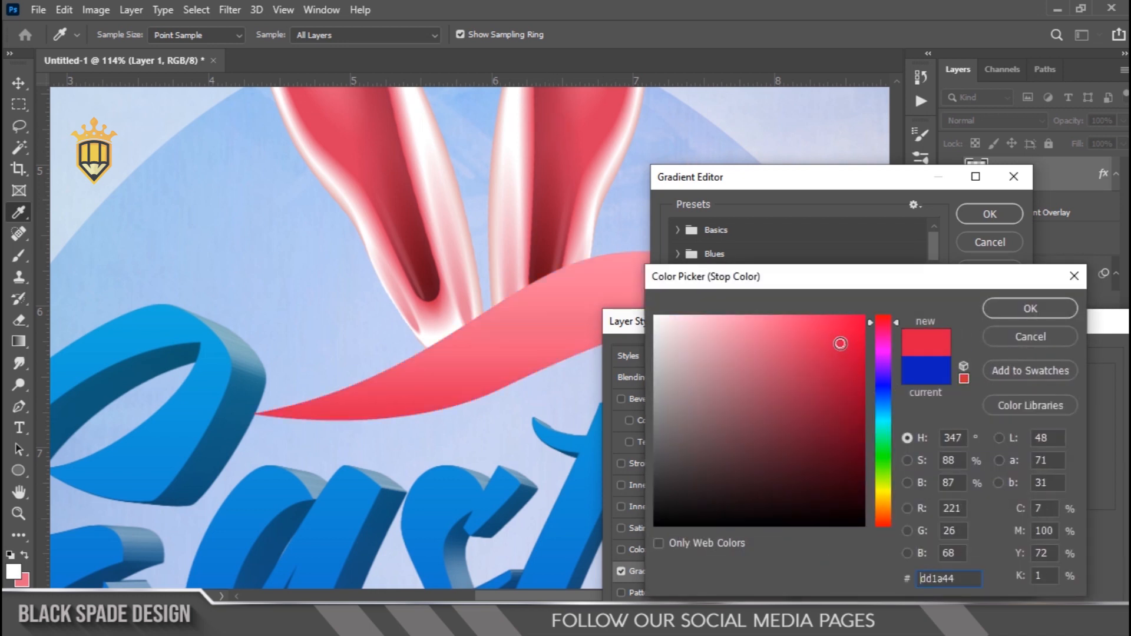
pyautogui.write('f21d4b')
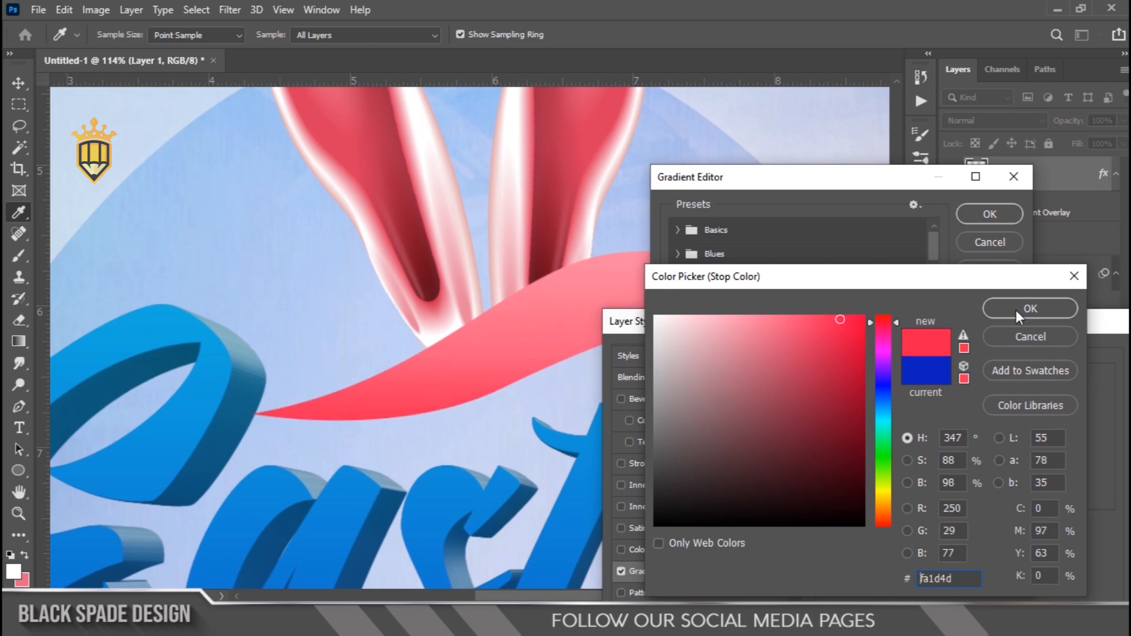
pyautogui.click(1018, 310)
pyautogui.click(964, 213)
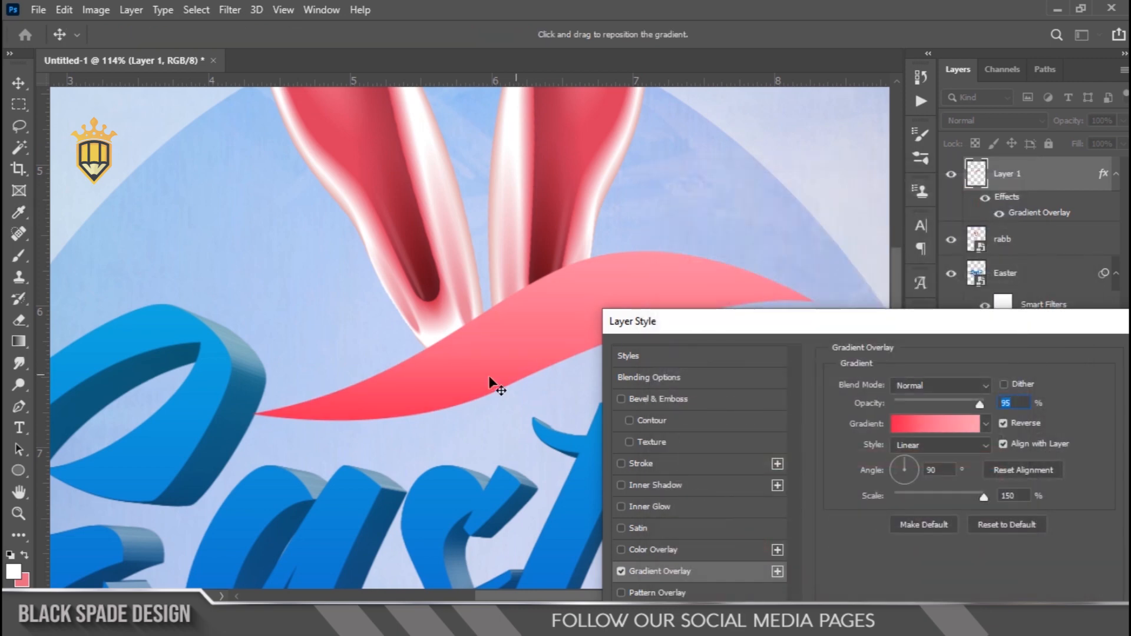
# Set the swoosh's gradient overlay angle to 0° and apply the layer style
pyautogui.doubleClick(937, 469)
pyautogui.write('0')
pyautogui.click(437, 387)
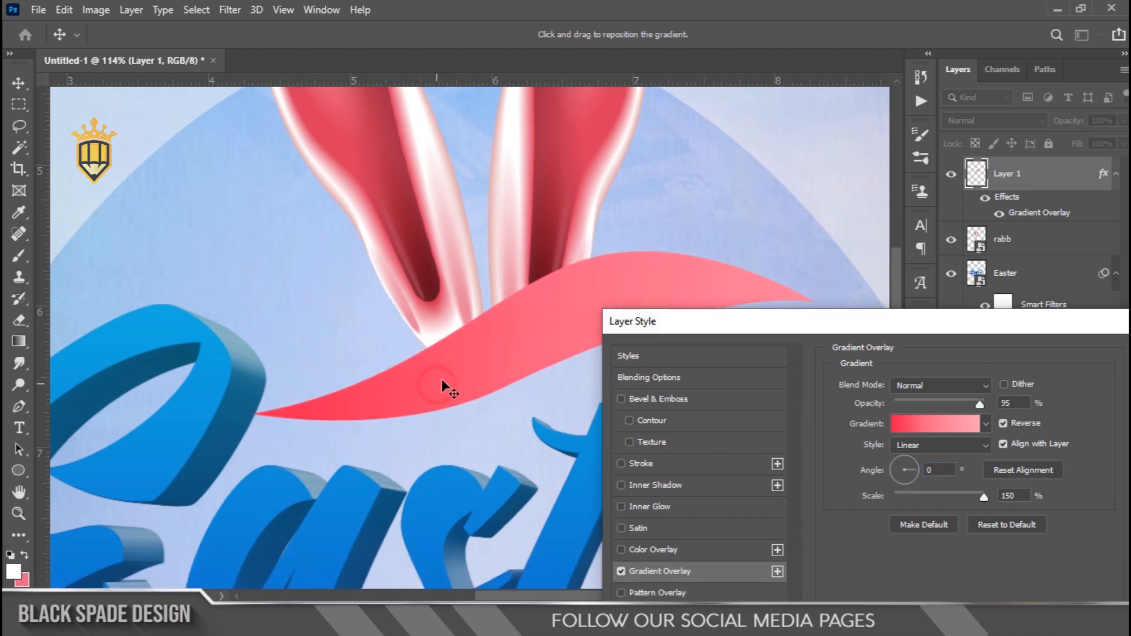
pyautogui.moveTo(863, 330); pyautogui.dragTo(694, 212)
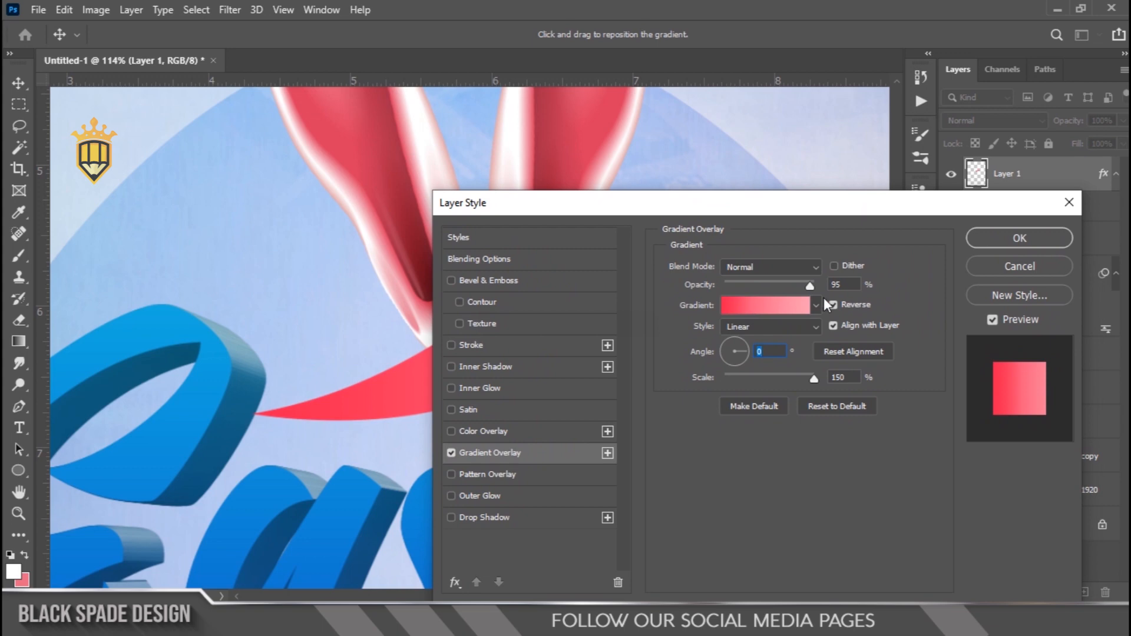
pyautogui.click(1018, 238)
# Enlarge the rabbit ears slightly and reposition them above the swoosh
pyautogui.scroll(-5, 542, 286)
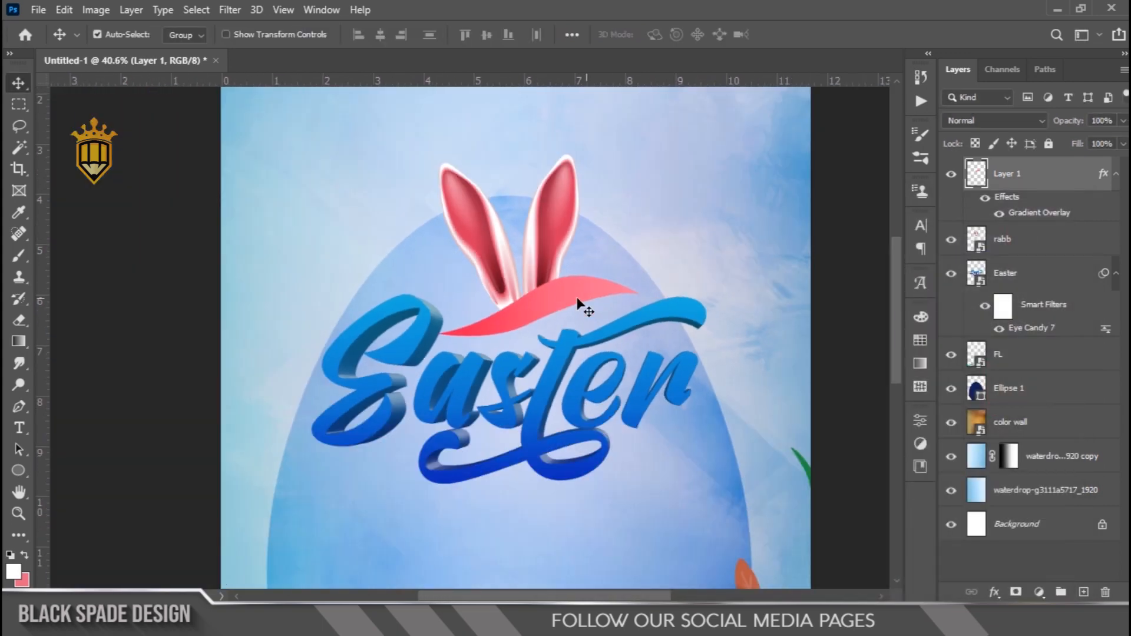
pyautogui.scroll(-3, 537, 281)
pyautogui.scroll(2, 531, 279)
pyautogui.press('space')
pyautogui.moveTo(522, 298); pyautogui.dragTo(518, 396)
pyautogui.rightClick(547, 328)
pyautogui.click(568, 337)
pyautogui.hotkey('ctrl', 't')
pyautogui.moveTo(566, 341); pyautogui.dragTo(571, 293)
pyautogui.moveTo(551, 229); pyautogui.dragTo(547, 203)
pyautogui.press('Return')
pyautogui.scroll(-5, 540, 227)
pyautogui.scroll(2, 486, 267)
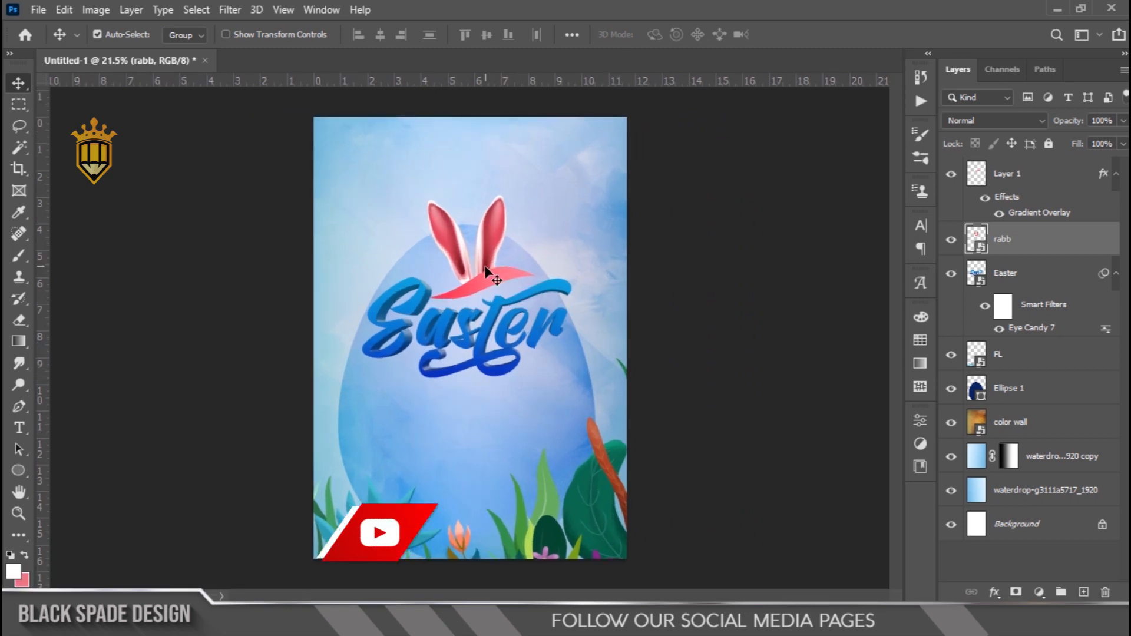
# Fine-tune the rabbit ears' transform and nudge them slightly left and down behind the swoosh
pyautogui.scroll(2, 486, 270)
pyautogui.hotkey('ctrl', 't')
pyautogui.moveTo(495, 114); pyautogui.dragTo(496, 110)
pyautogui.press('Return')
pyautogui.scroll(2, 556, 252)
pyautogui.press('Left')
pyautogui.press('Down')
pyautogui.press('Down')
pyautogui.press('Down')
pyautogui.press('Down')
pyautogui.press('Down')
pyautogui.scroll(4, 454, 263)
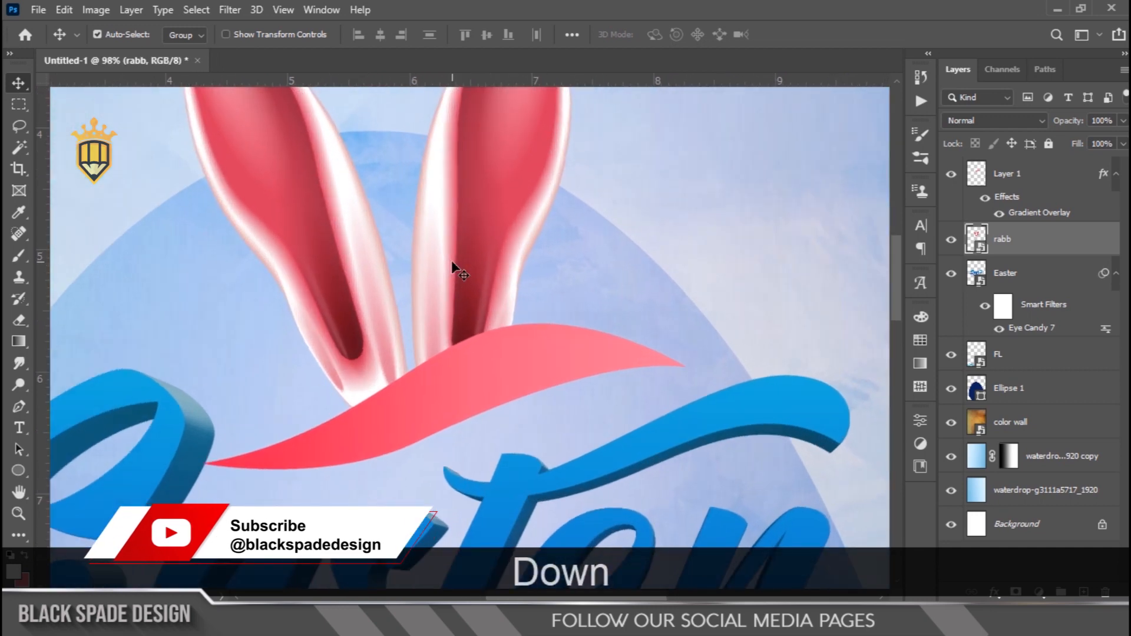
pyautogui.press('Down')
# Add a layer mask to the rabbit ears and mask out the lassoed ear base sticking out below the swoosh
pyautogui.click(1016, 592)
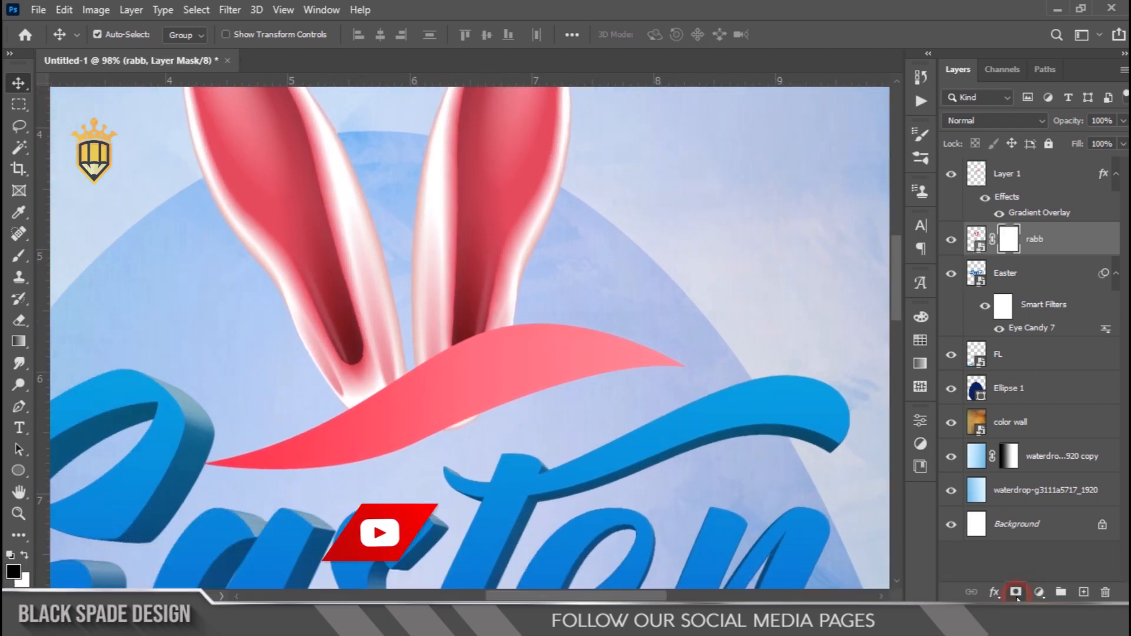
pyautogui.press('l')
pyautogui.moveTo(484, 388); pyautogui.dragTo(389, 474)
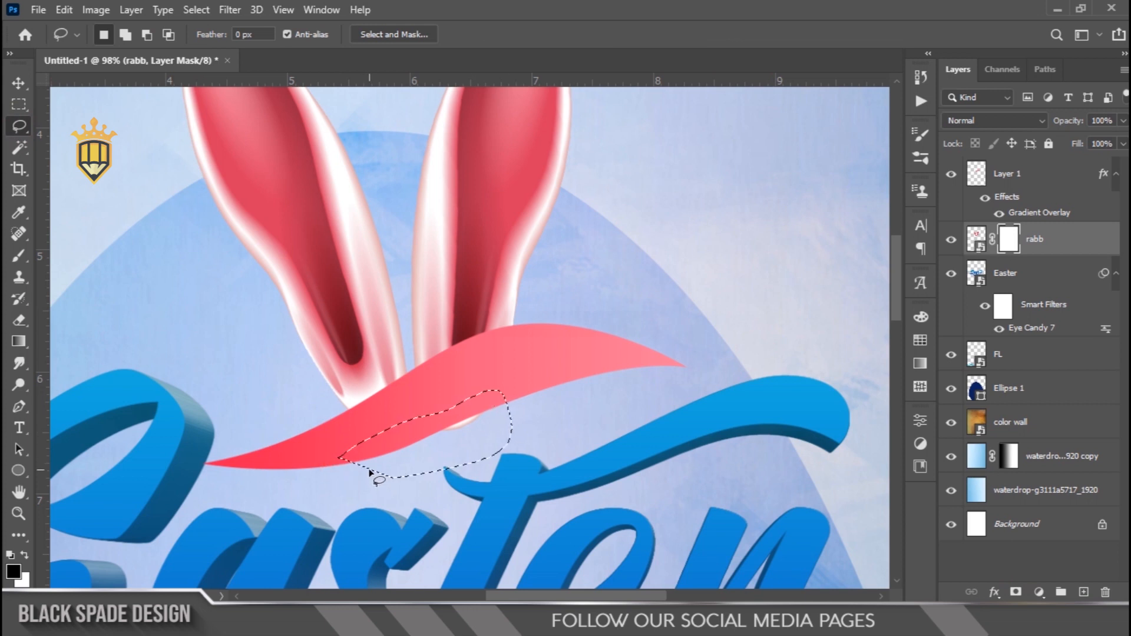
pyautogui.press('Delete')
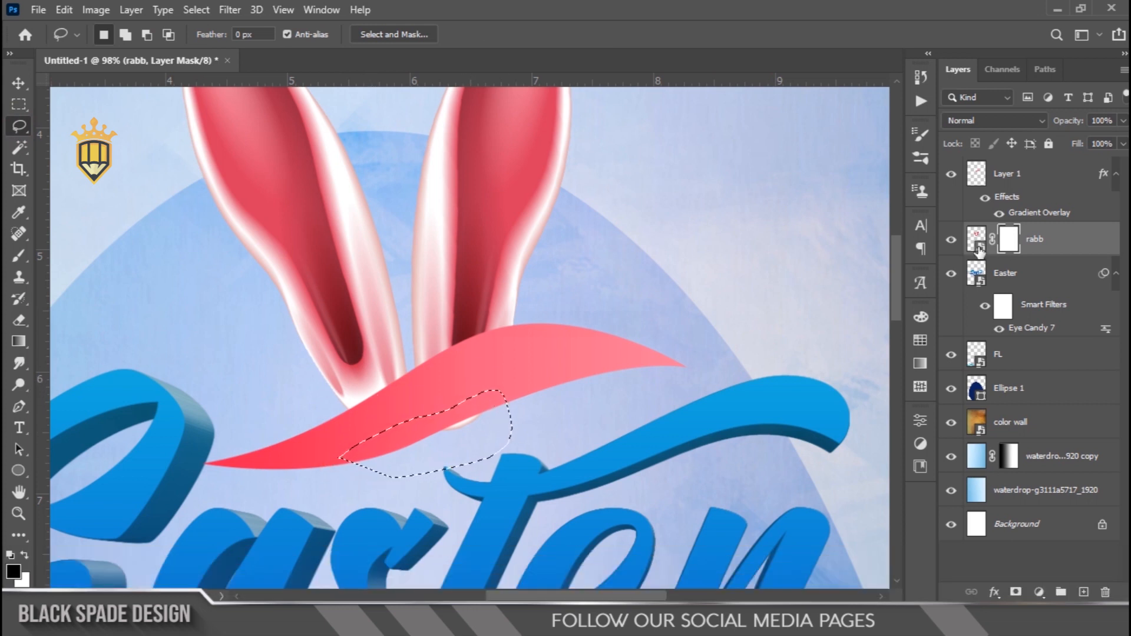
pyautogui.click(952, 239)
pyautogui.click(951, 239)
pyautogui.scroll(3, 436, 433)
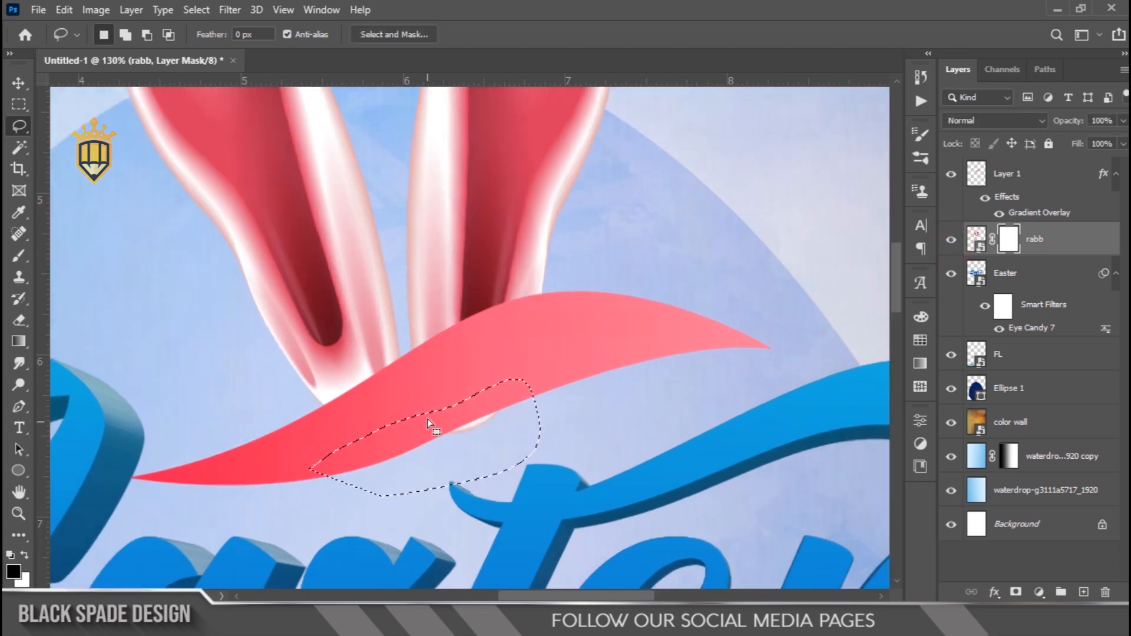
pyautogui.press('Delete')
pyautogui.press('x')
pyautogui.press('Delete')
pyautogui.click(428, 420)
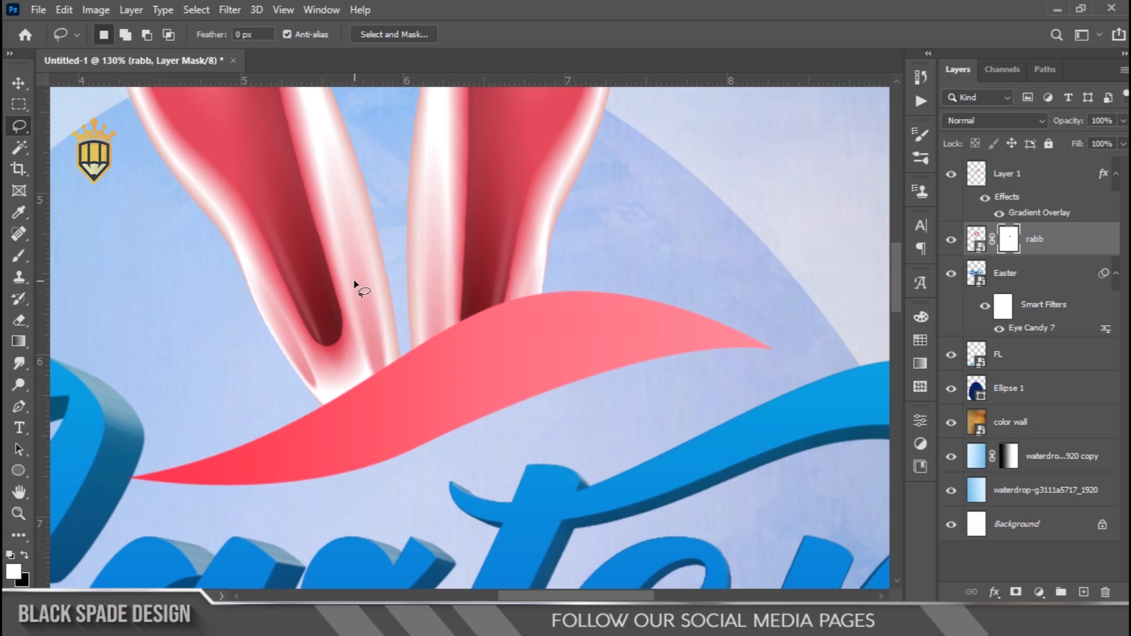
# Select the pink swoosh layer and draw a curved open Pen path through the middle of the swoosh, following its shape
pyautogui.scroll(-3, 355, 286)
pyautogui.press('v')
pyautogui.scroll(-4, 380, 245)
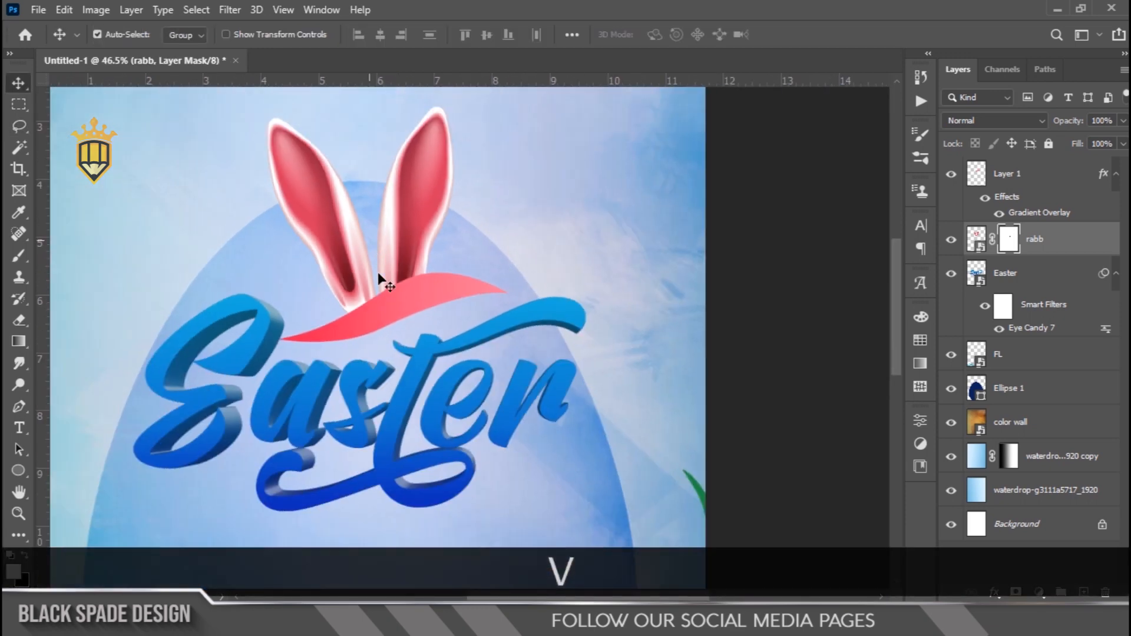
pyautogui.scroll(2, 390, 360)
pyautogui.press('space')
pyautogui.moveTo(356, 309); pyautogui.dragTo(406, 356)
pyautogui.scroll(3, 465, 321)
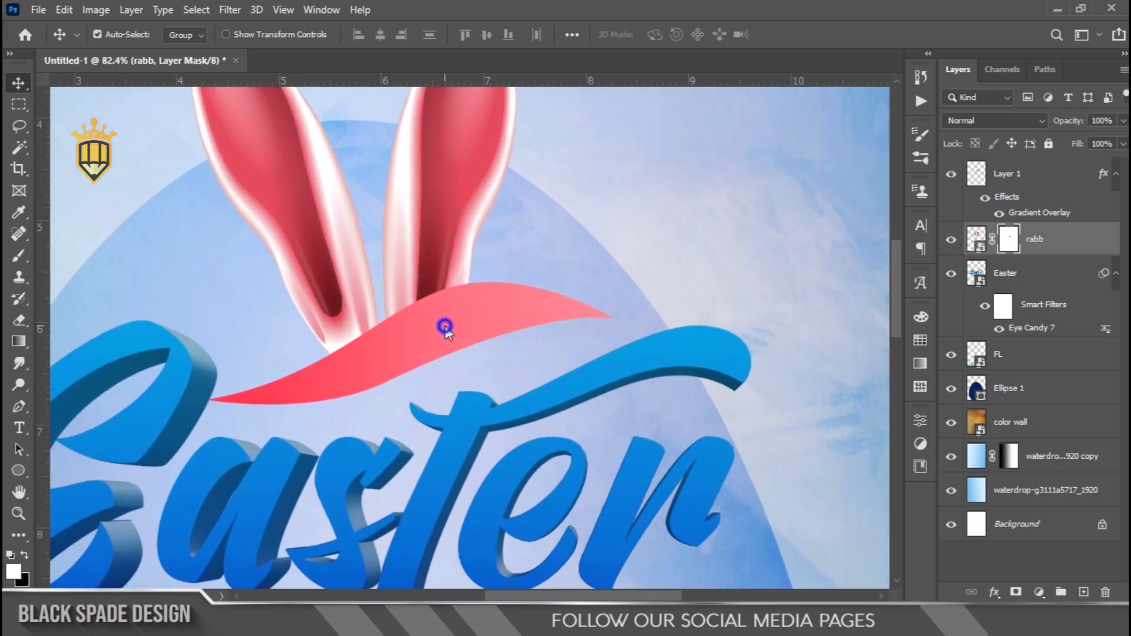
pyautogui.click(454, 330)
pyautogui.scroll(2, 448, 333)
pyautogui.press('p')
pyautogui.scroll(2, 277, 419)
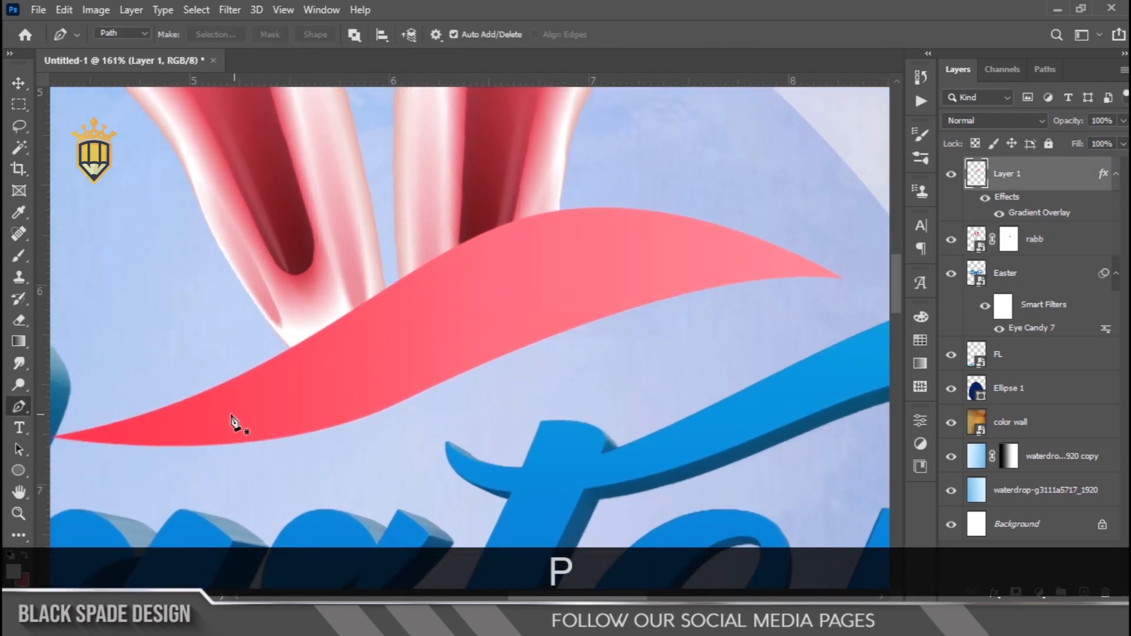
pyautogui.click(215, 418)
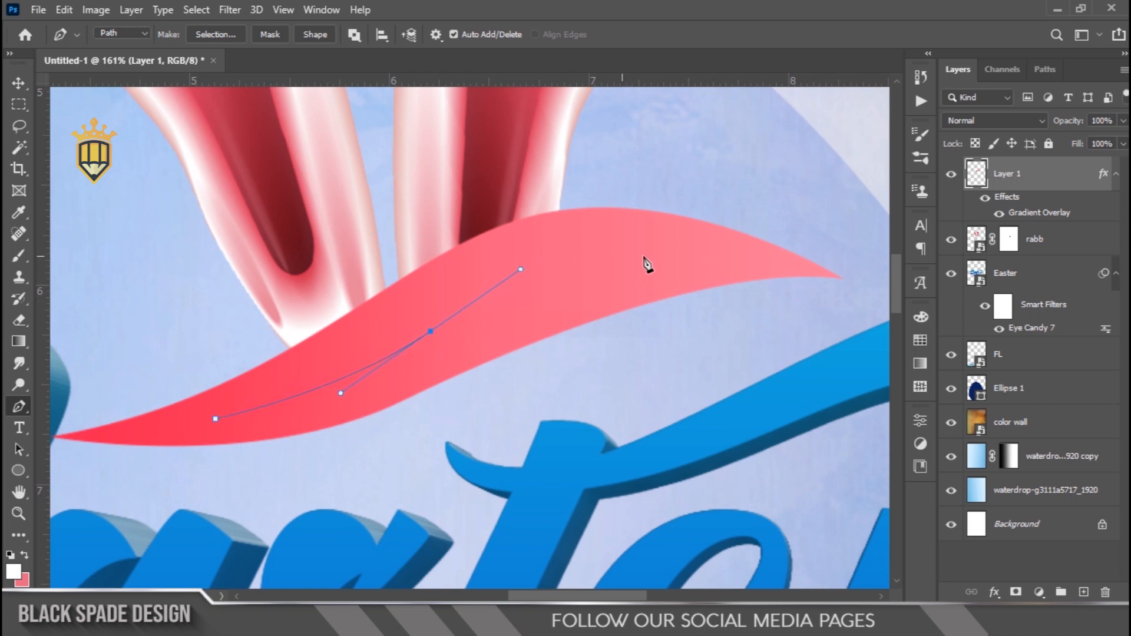
pyautogui.moveTo(787, 259); pyautogui.dragTo(800, 274)
pyautogui.keyDown('alt'); pyautogui.click(731, 256); pyautogui.keyUp('alt')
# Add centred type on the swoosh path at 9 pt and replace the placeholder text with "happy"
pyautogui.press('t')
pyautogui.click(430, 331)
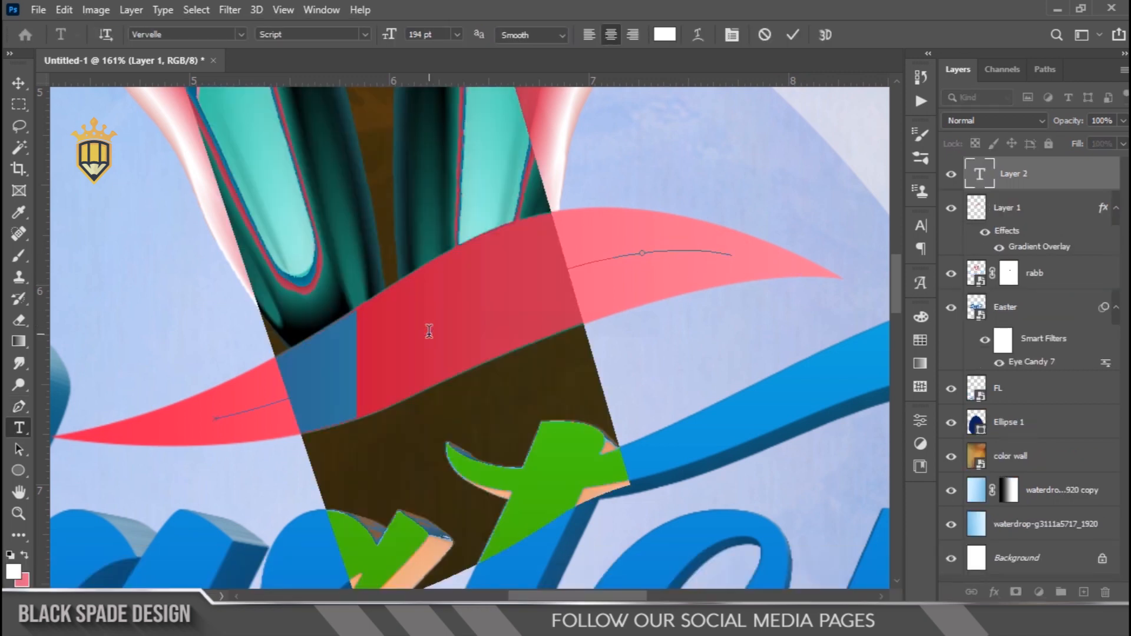
pyautogui.moveTo(389, 40); pyautogui.dragTo(237, 112)
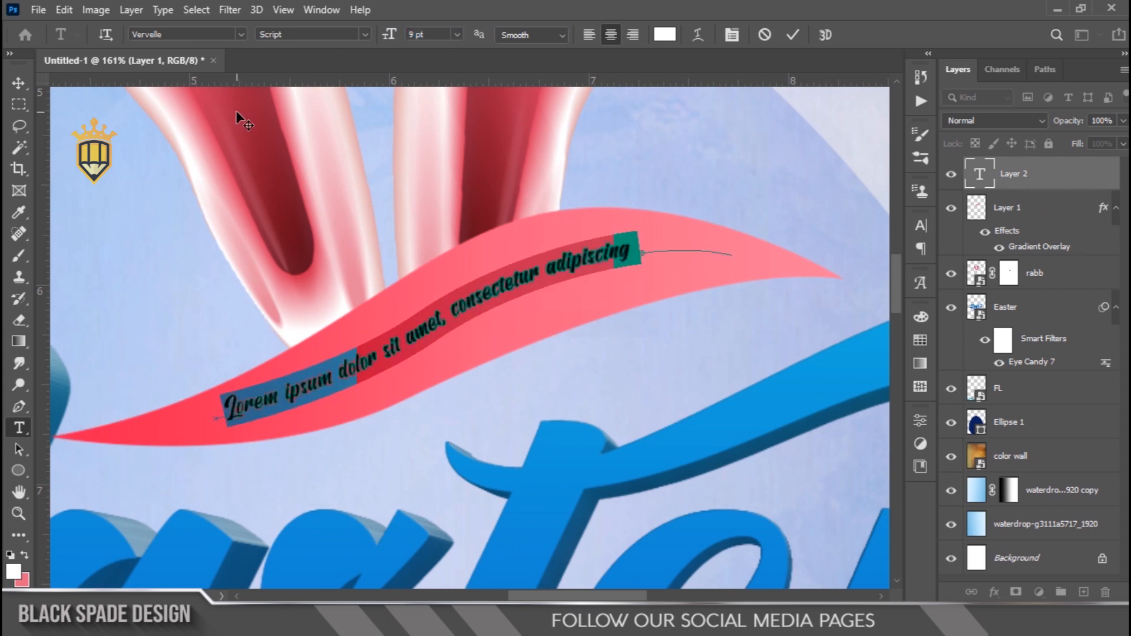
pyautogui.write('Happy')
# Format the whole "happy" text in Arial at 23 pt with All Caps
pyautogui.hotkey('ctrl', 'a')
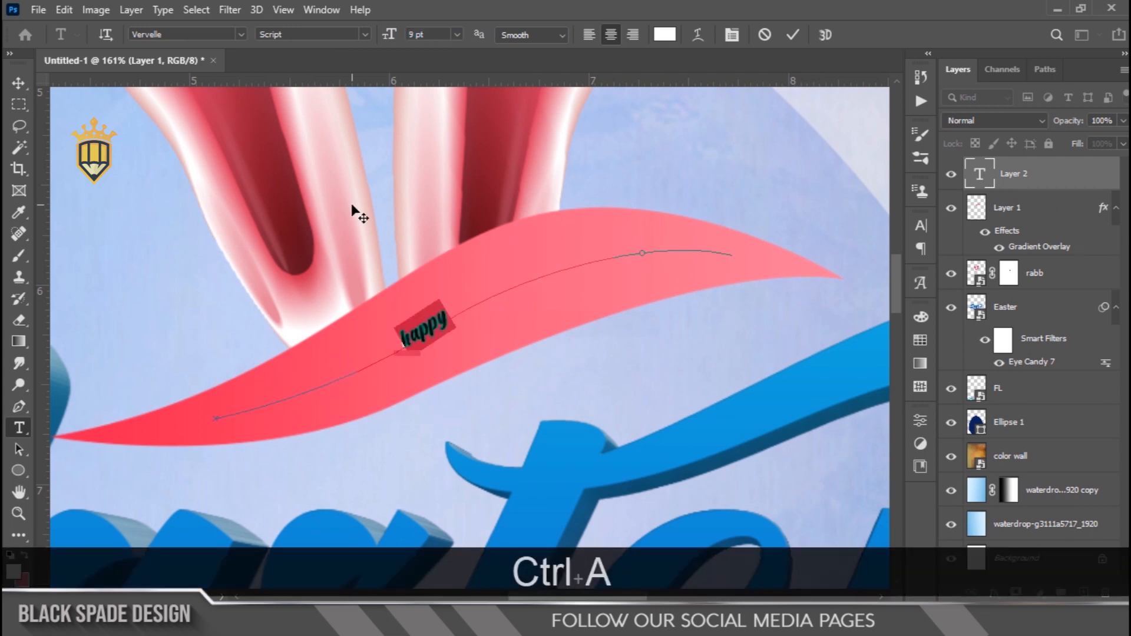
pyautogui.click(732, 34)
pyautogui.click(823, 249)
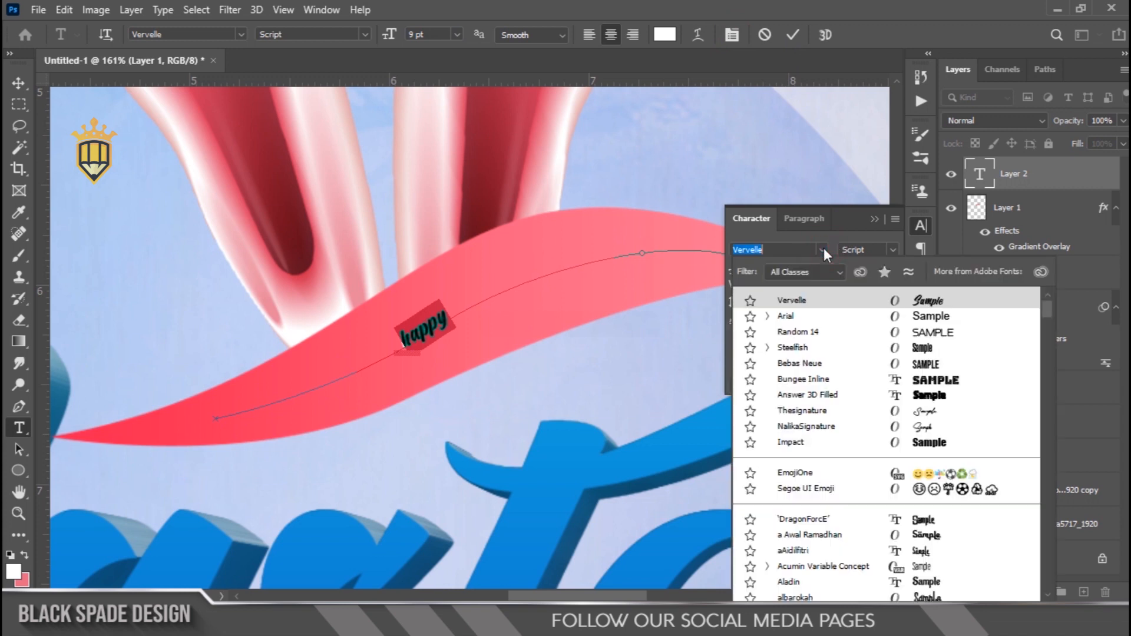
pyautogui.click(788, 316)
pyautogui.moveTo(731, 271); pyautogui.dragTo(746, 280)
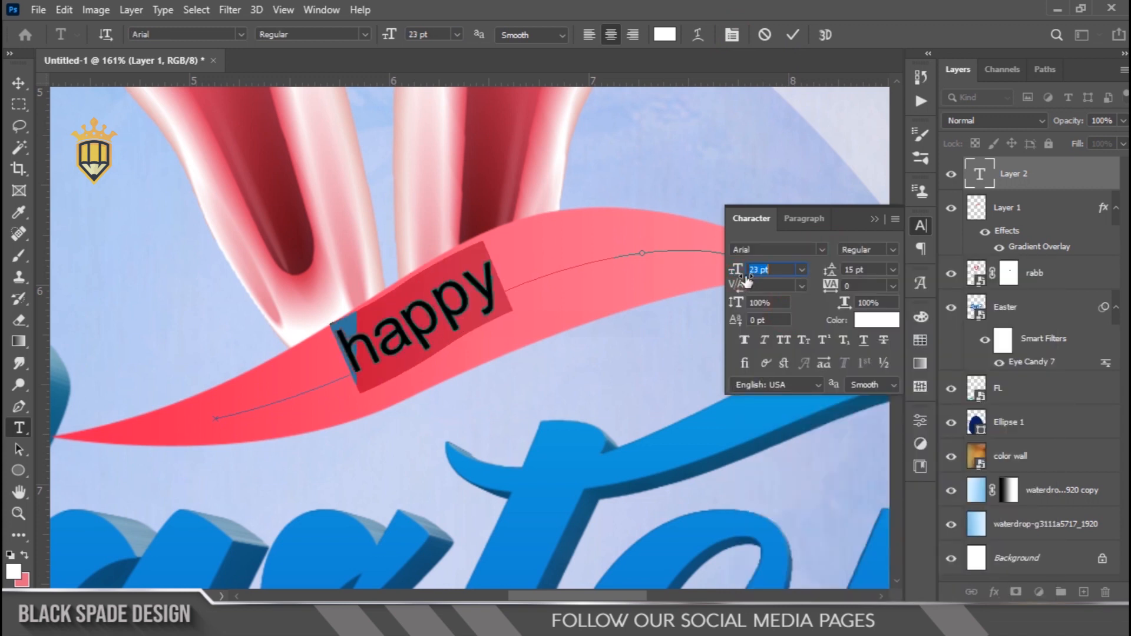
pyautogui.click(777, 341)
# Make the HAPPY text Bold, set its size to 16 pt and its tracking to 200, and commit it
pyautogui.click(892, 250)
pyautogui.click(884, 292)
pyautogui.moveTo(831, 286); pyautogui.dragTo(841, 286)
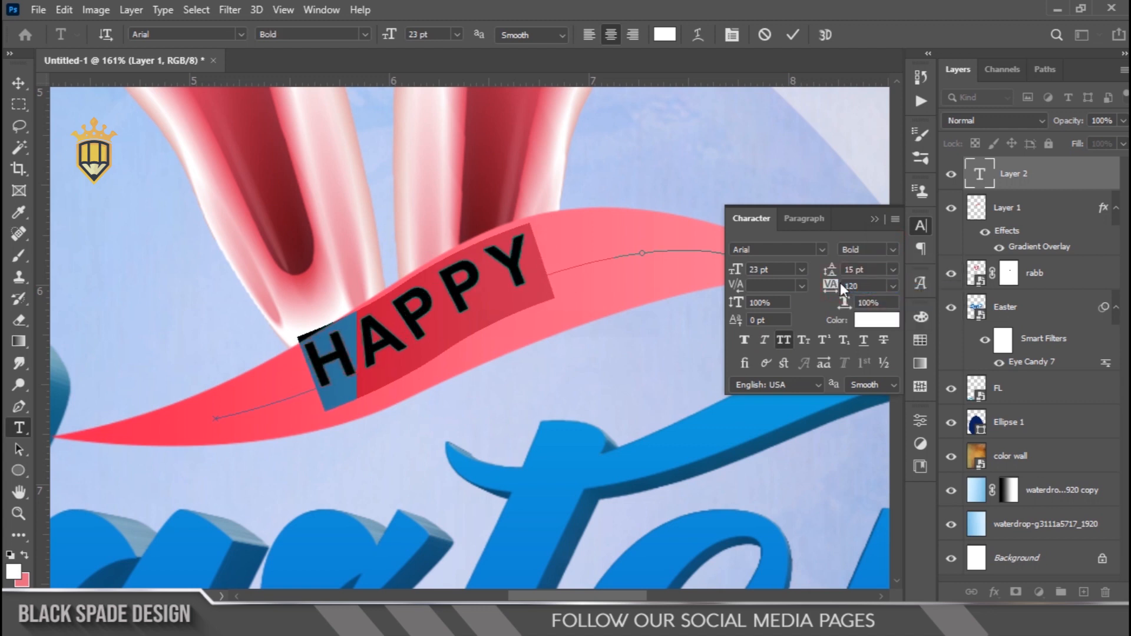
pyautogui.moveTo(736, 269); pyautogui.dragTo(734, 269)
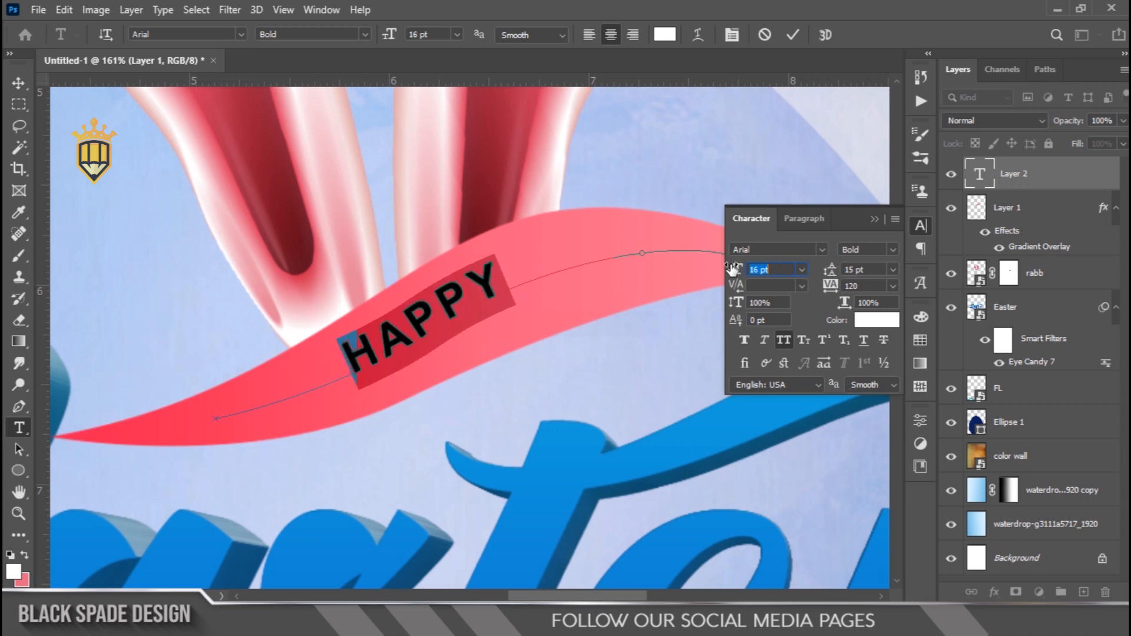
pyautogui.moveTo(833, 286); pyautogui.dragTo(839, 289)
pyautogui.click(793, 35)
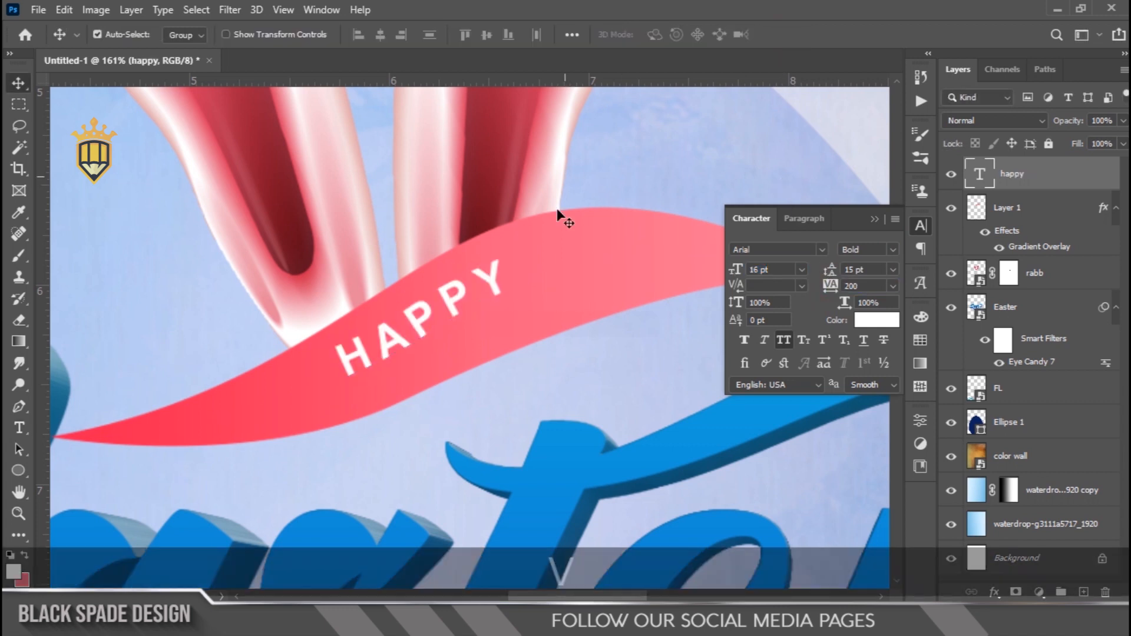
# Scale the HAPPY text to about 112% and nudge it down so it sits centred within the swoosh
pyautogui.hotkey('ctrl', 't')
pyautogui.moveTo(437, 310); pyautogui.dragTo(440, 316)
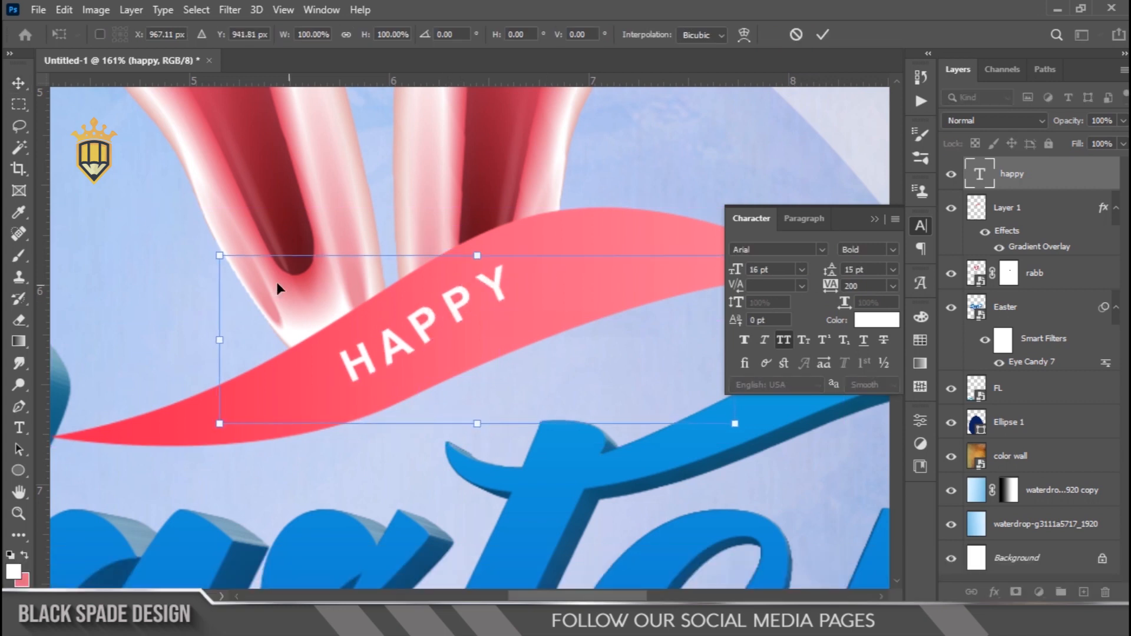
pyautogui.moveTo(221, 424); pyautogui.dragTo(184, 435)
pyautogui.press('Return')
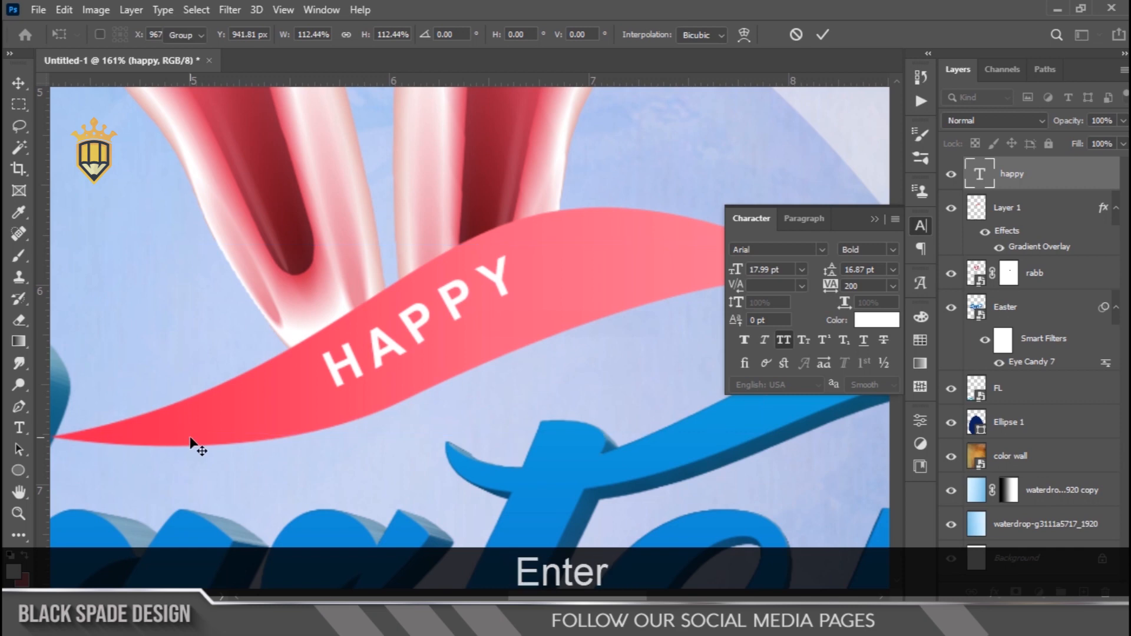
pyautogui.scroll(-3, 494, 313)
pyautogui.scroll(-4, 494, 308)
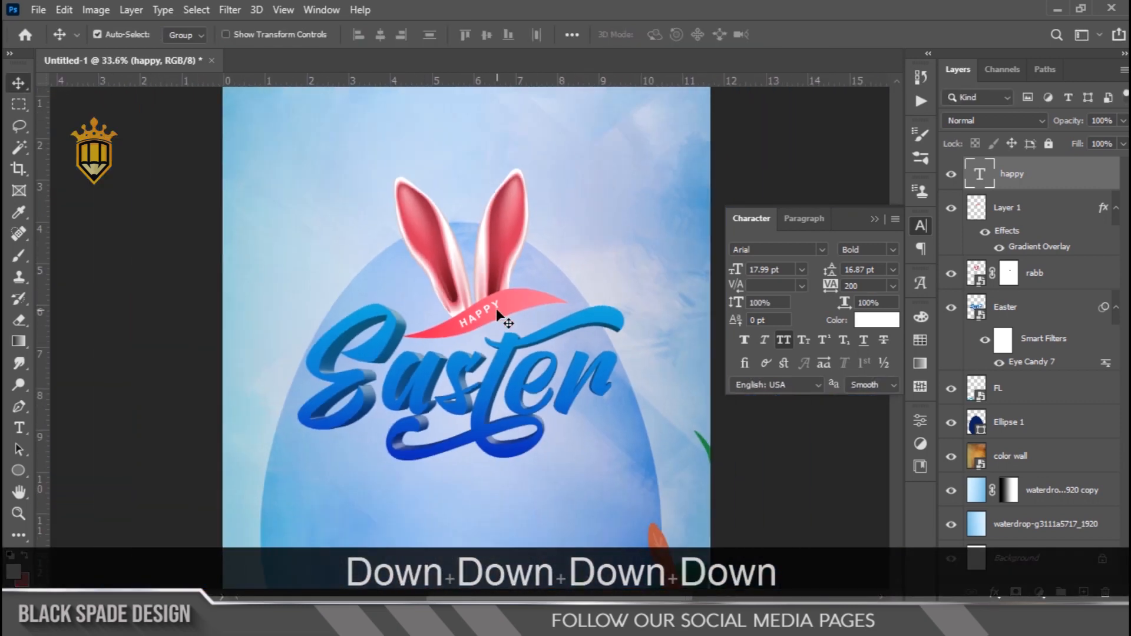
# Add a new white text line reading "CELEBRATION" on the egg below the Easter title
pyautogui.scroll(-2, 499, 312)
pyautogui.scroll(5, 500, 433)
pyautogui.press('space')
pyautogui.moveTo(487, 446); pyautogui.dragTo(479, 309)
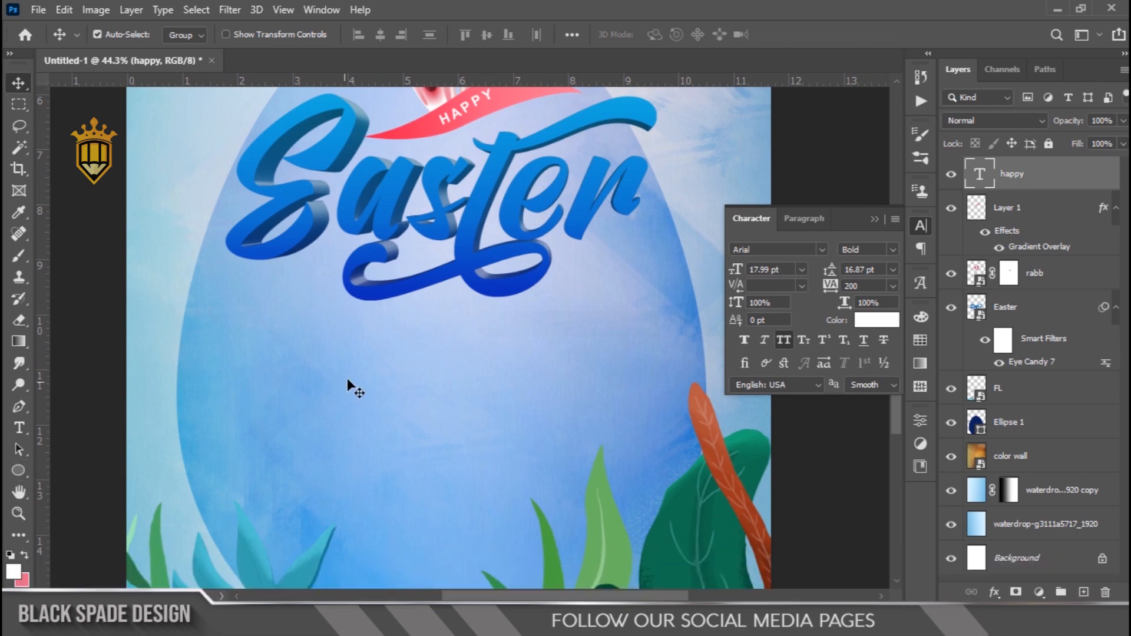
pyautogui.press('t')
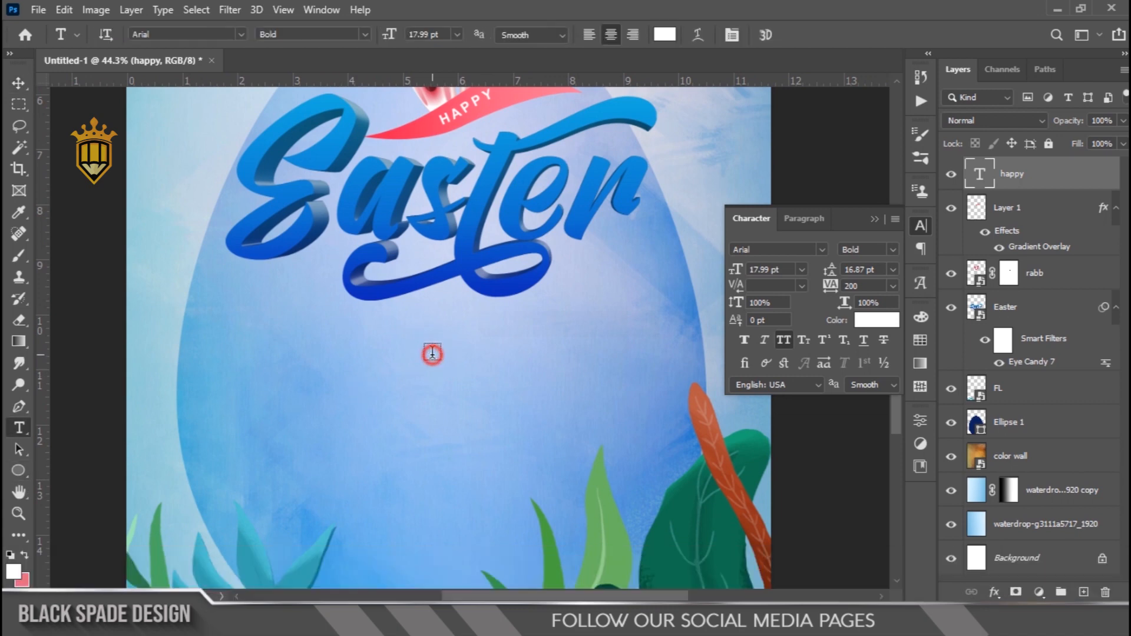
pyautogui.click(432, 351)
pyautogui.scroll(2, 432, 352)
pyautogui.write('CEL')
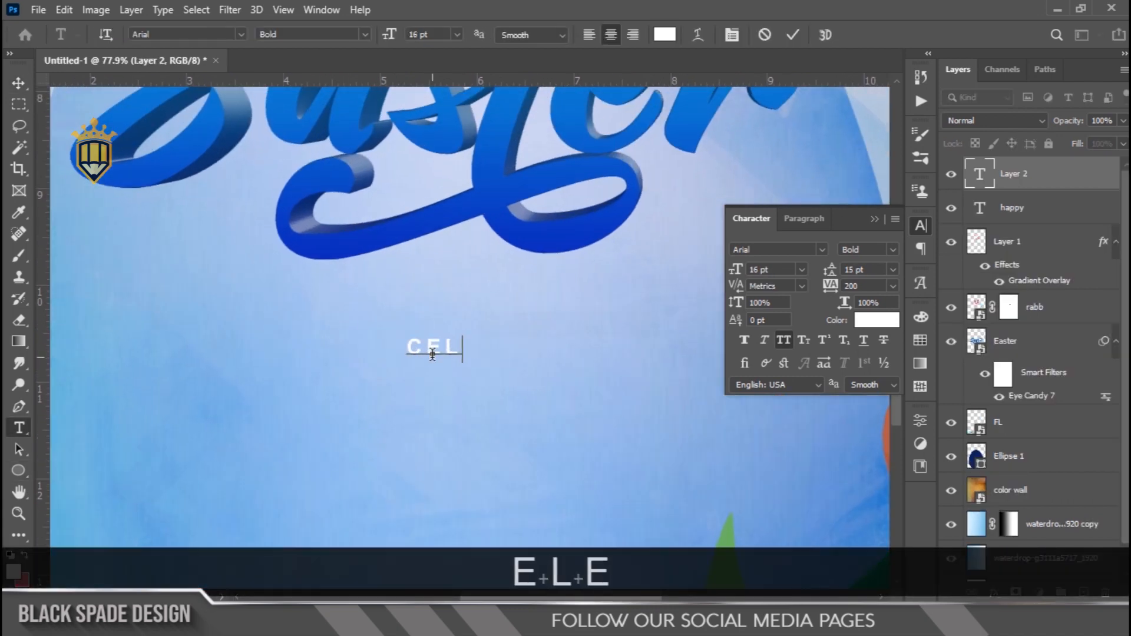
pyautogui.write('EBRATION')
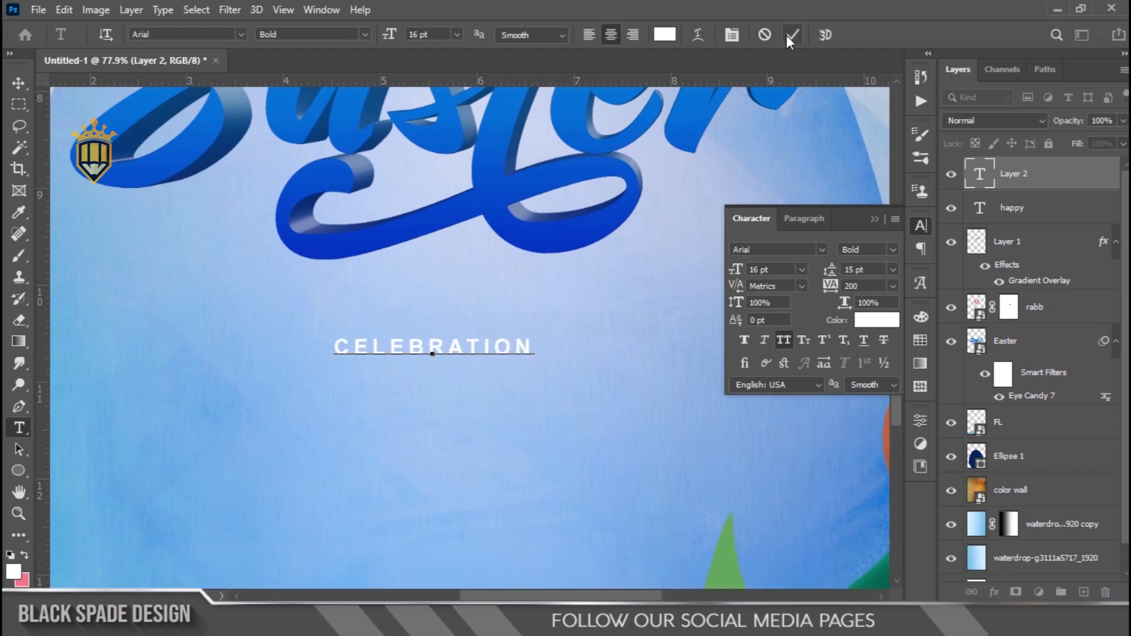
# Set the CELEBRATION text's tracking to 540, commit it, and move it up closer to the Easter title
pyautogui.hotkey('ctrl', 'a')
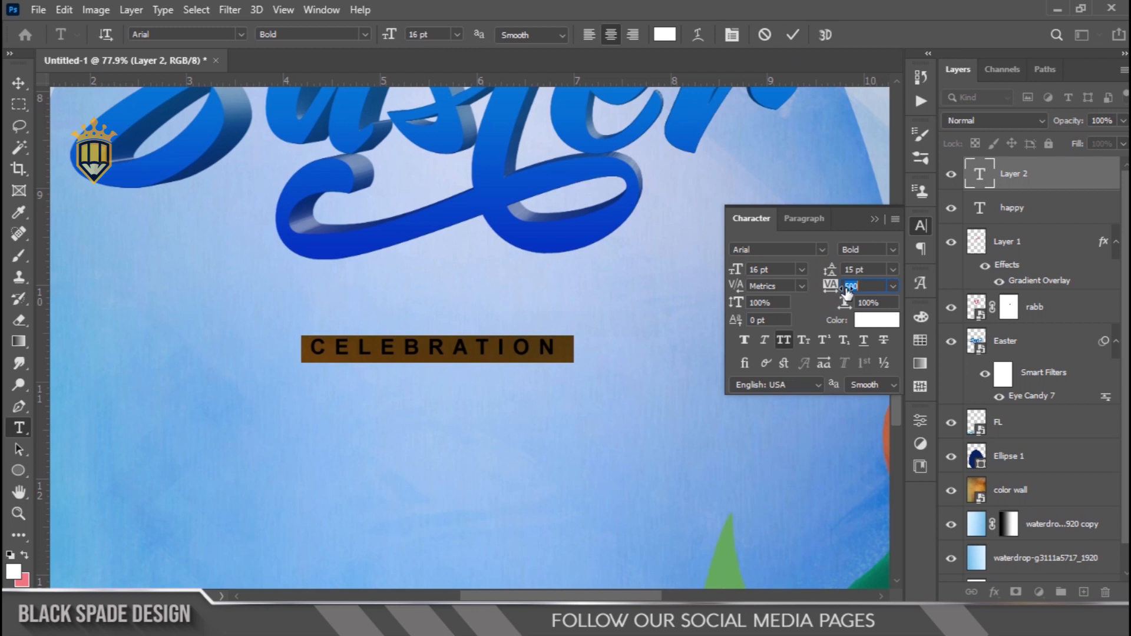
pyautogui.click(796, 35)
pyautogui.press('v')
pyautogui.moveTo(512, 353); pyautogui.dragTo(518, 325)
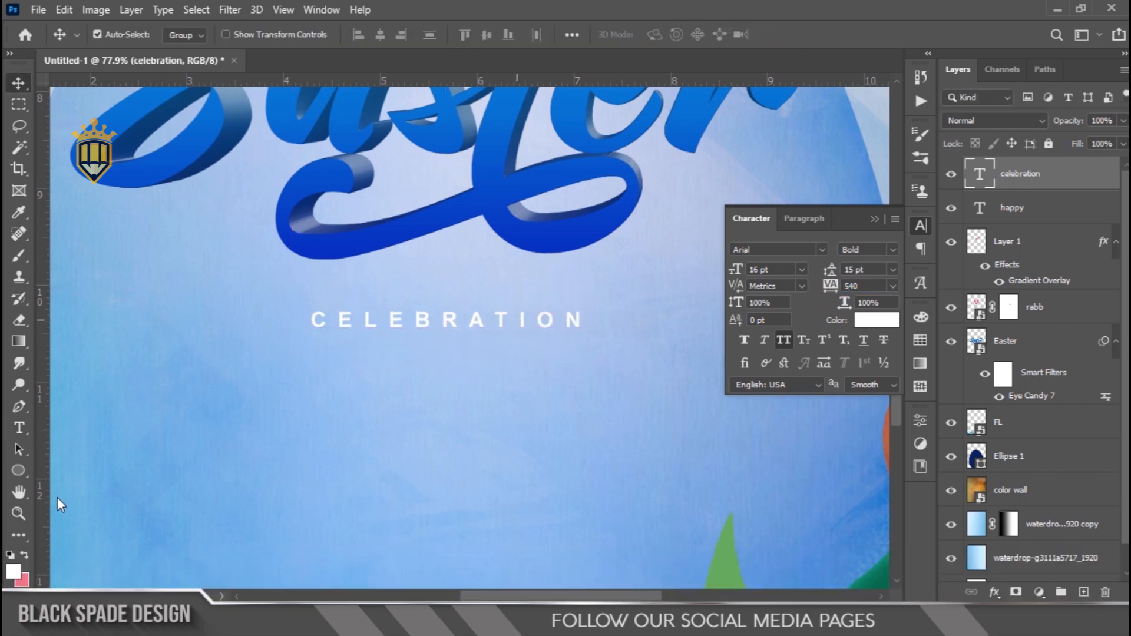
# Draw a white rounded rectangle of about 631 × 84 px over CELEBRATION with 42 px corner radii
pyautogui.click(18, 471)
pyautogui.click(83, 499)
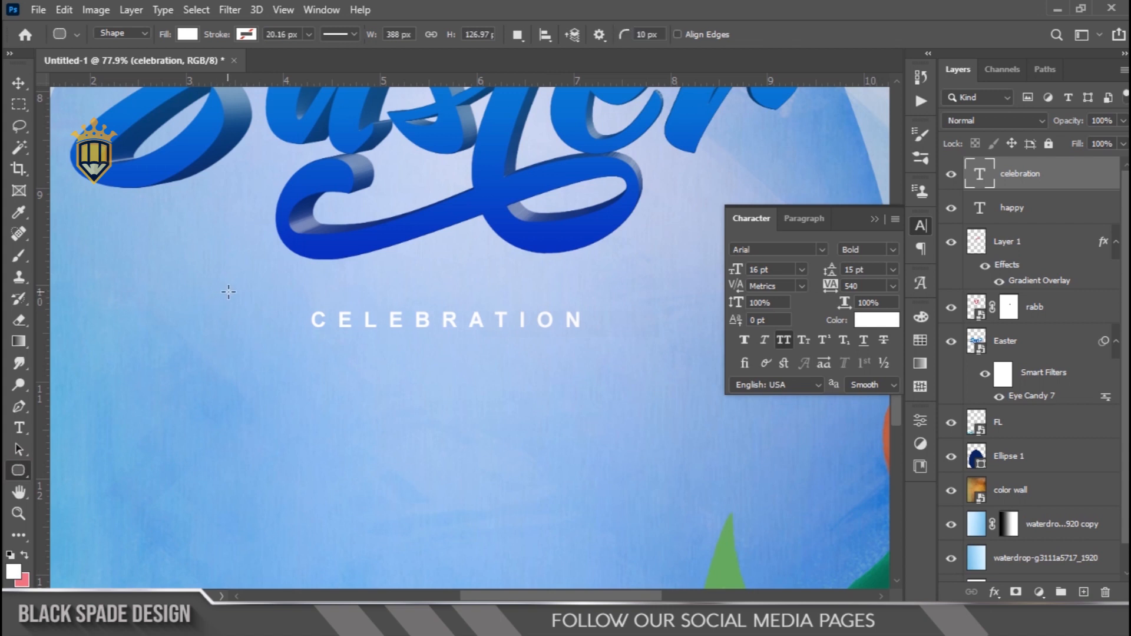
pyautogui.moveTo(236, 292); pyautogui.dragTo(642, 346)
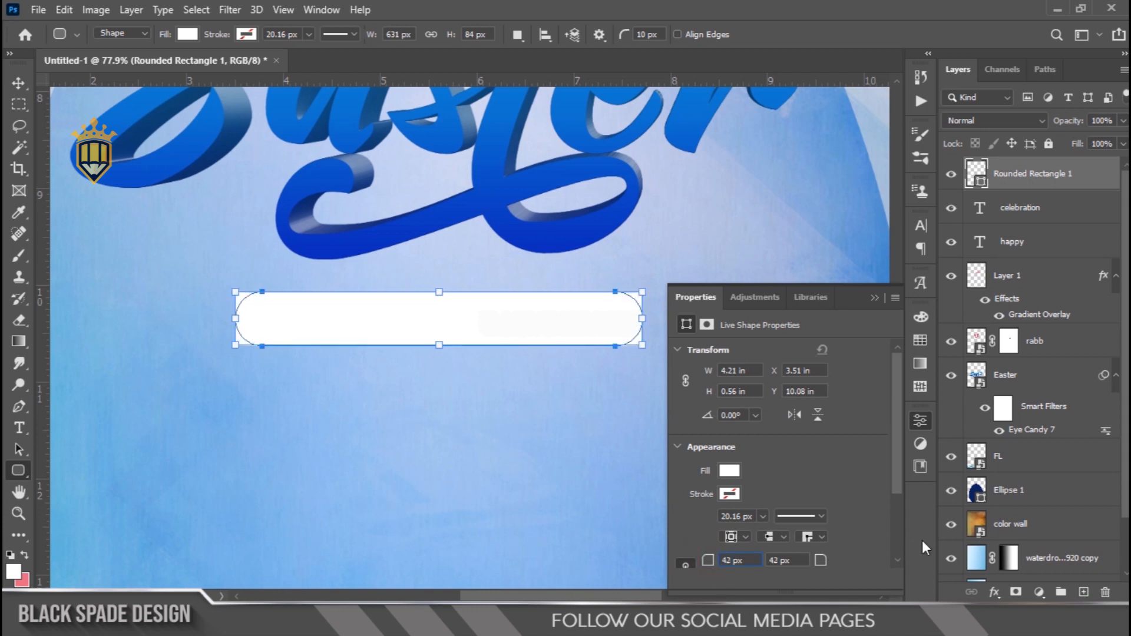
# Move the rounded rectangle's layer beneath the CELEBRATION text and apply a red-to-pink linear gradient overlay to it
pyautogui.press('v')
pyautogui.moveTo(1030, 177); pyautogui.dragTo(1024, 223)
pyautogui.click(993, 593)
pyautogui.click(1042, 543)
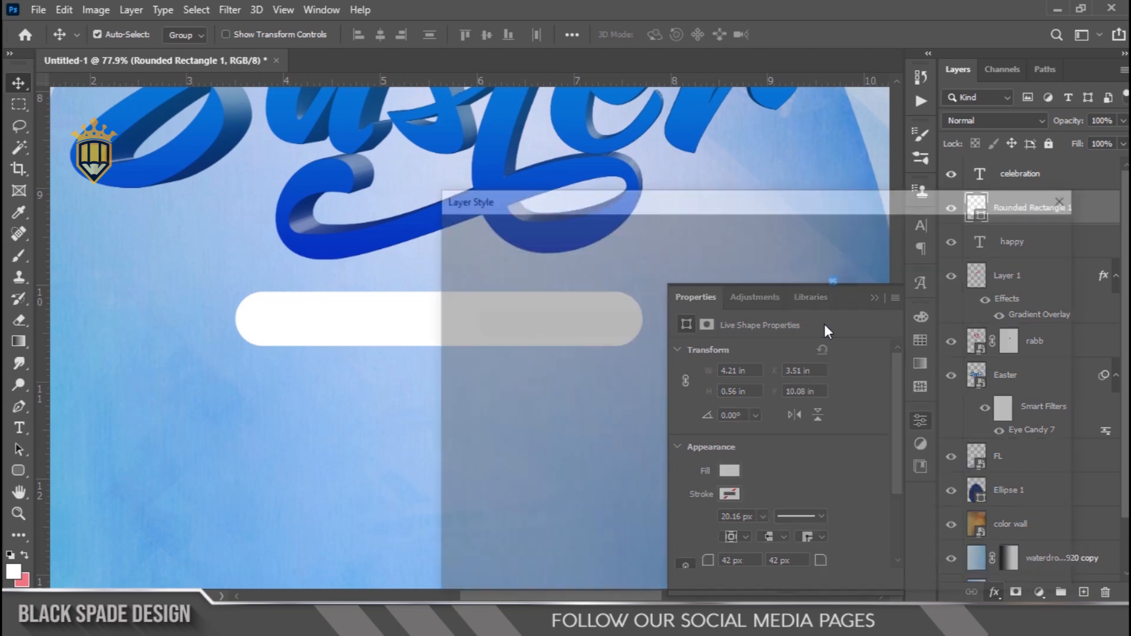
pyautogui.moveTo(702, 197); pyautogui.dragTo(781, 397)
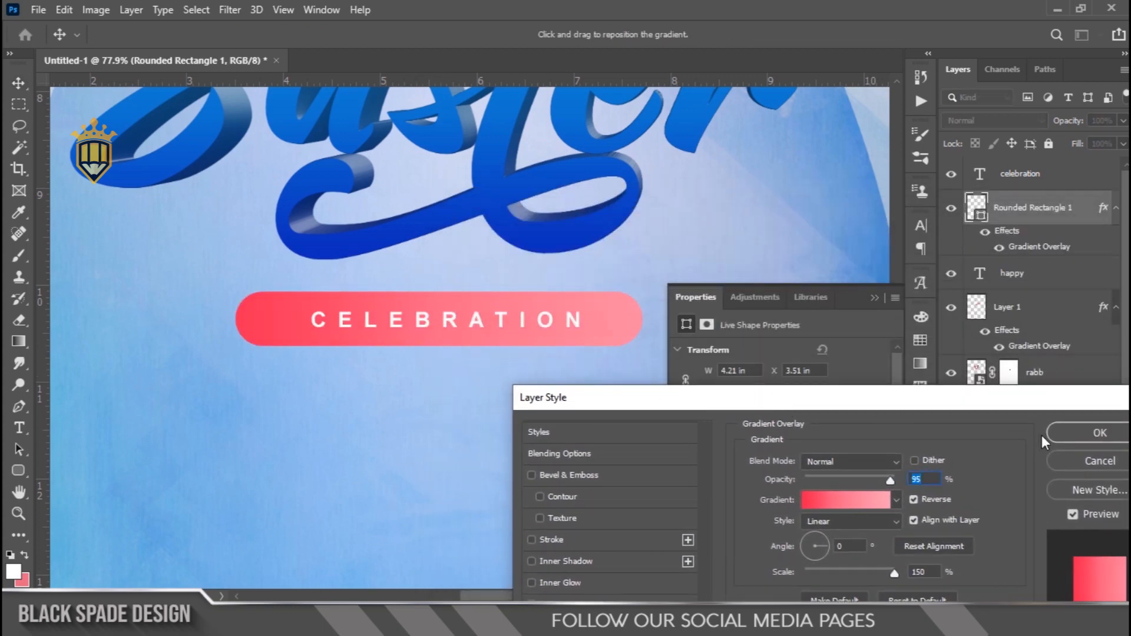
pyautogui.click(1063, 435)
# Increase the CELEBRATION text's font size to 18 pt and commit the change
pyautogui.scroll(3, 443, 347)
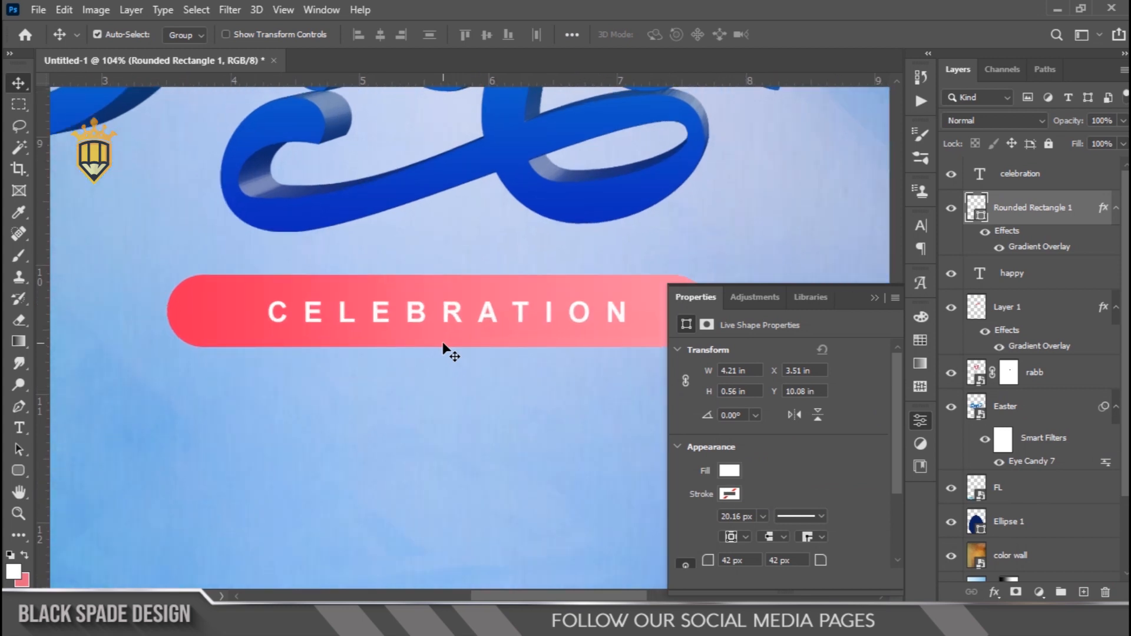
pyautogui.press('t')
pyautogui.click(449, 316)
pyautogui.hotkey('ctrl', 'a')
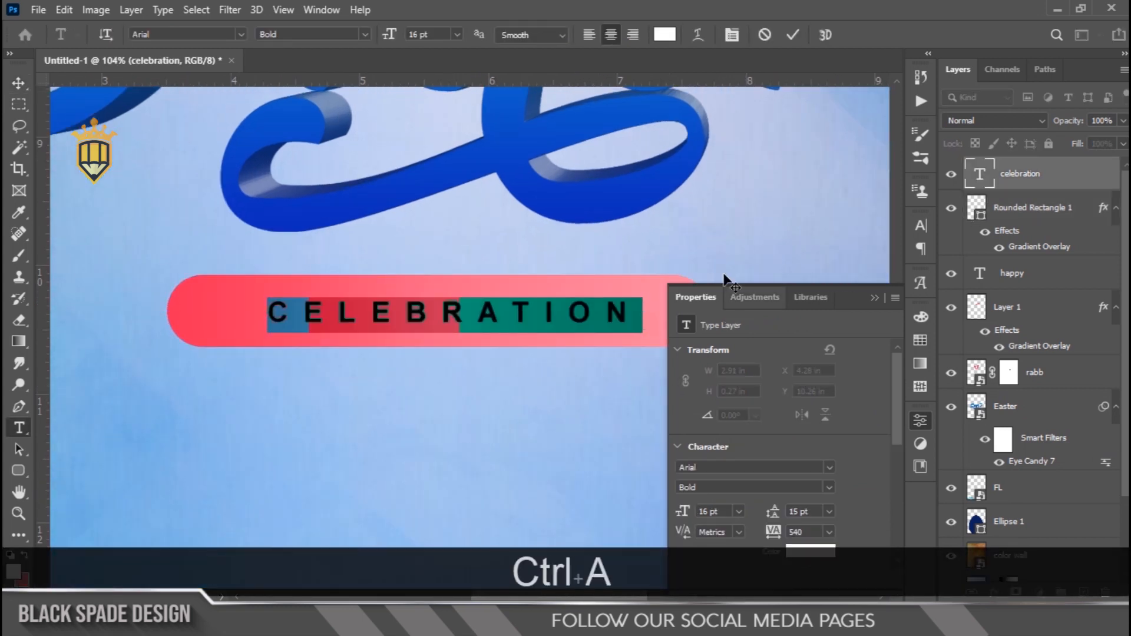
pyautogui.click(732, 36)
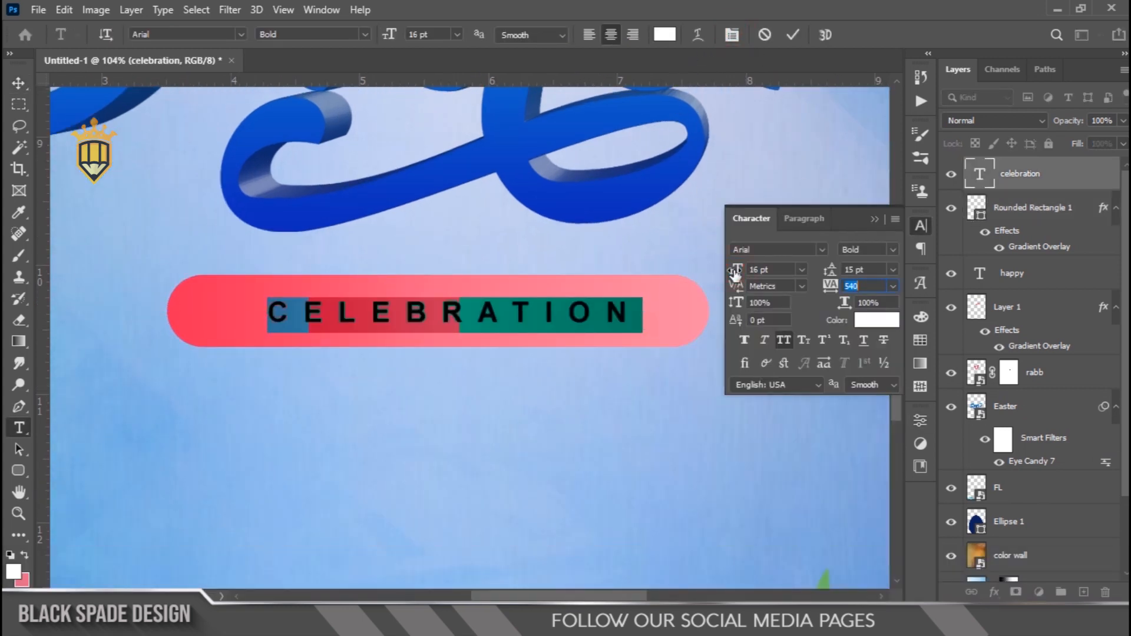
pyautogui.moveTo(736, 273); pyautogui.dragTo(737, 273)
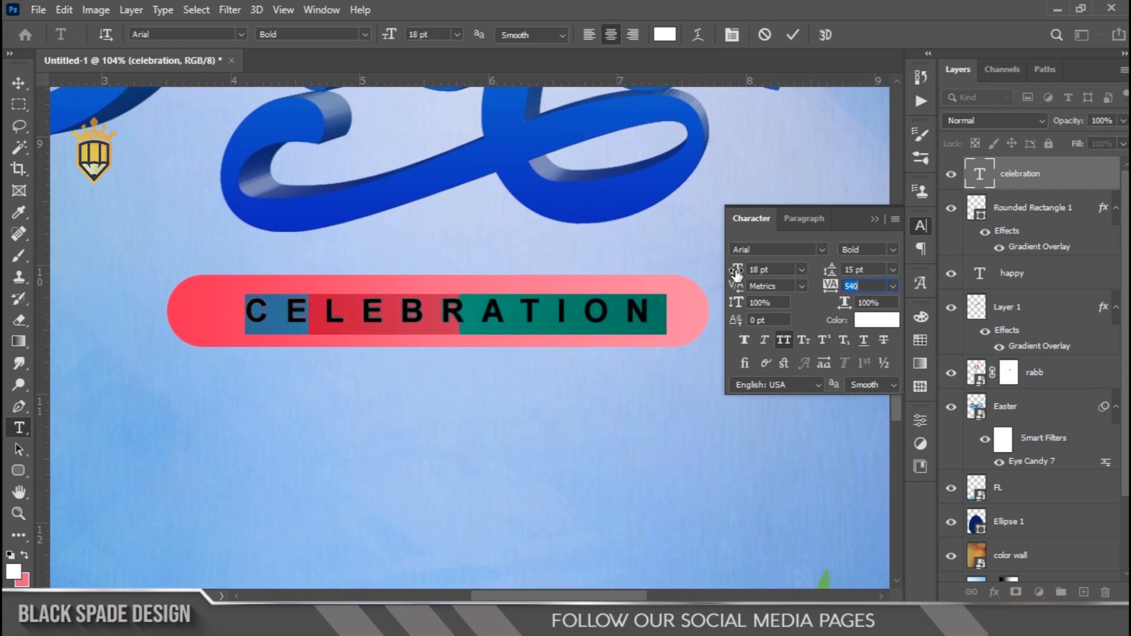
pyautogui.click(792, 35)
pyautogui.press('v')
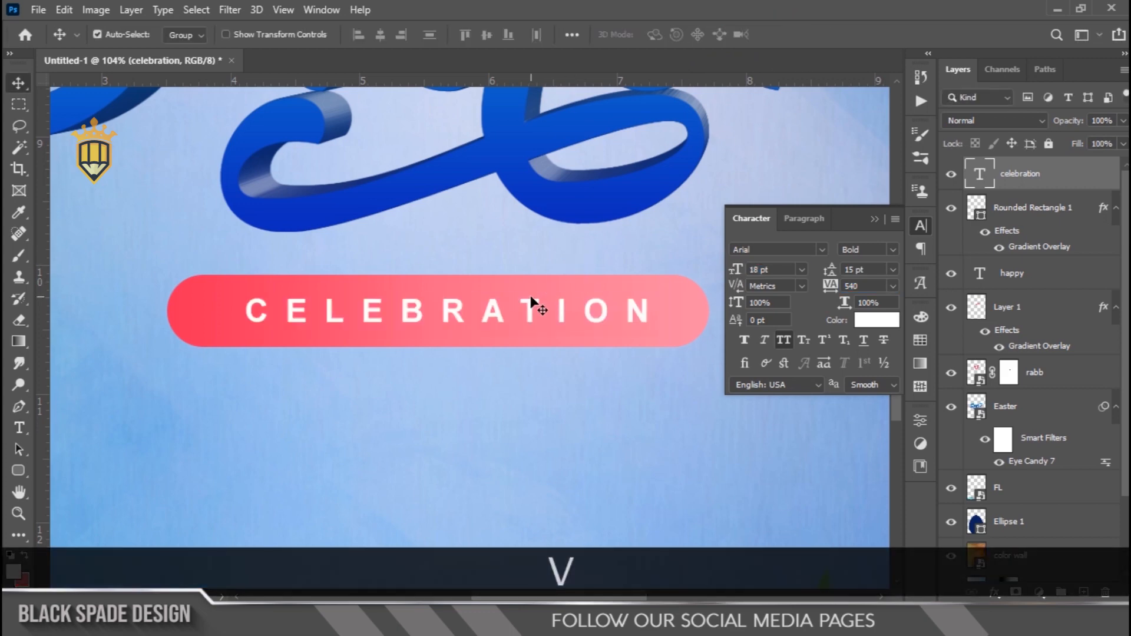
# Nudge the CELEBRATION text slightly left within its pink banner
pyautogui.hotkey('ctrl', '0')
pyautogui.scroll(6, 468, 406)
pyautogui.press('space')
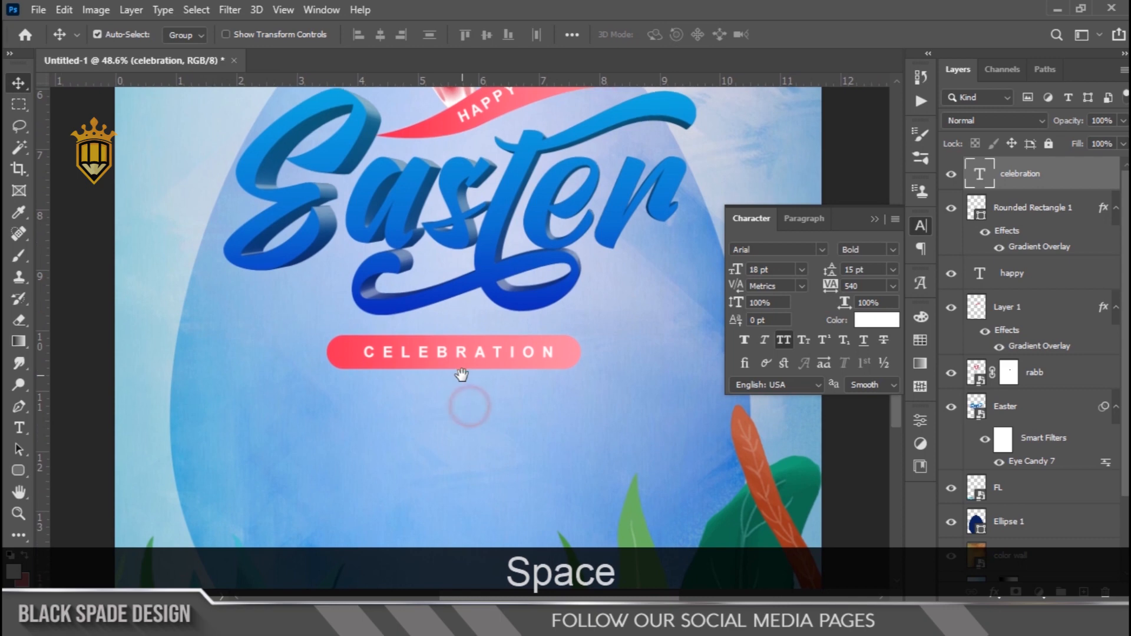
pyautogui.moveTo(467, 404); pyautogui.dragTo(461, 346)
pyautogui.scroll(2, 459, 324)
pyautogui.press('Left')
pyautogui.press('Left')
pyautogui.press('Left')
pyautogui.press('Left')
pyautogui.press('Left')
pyautogui.press('Left')
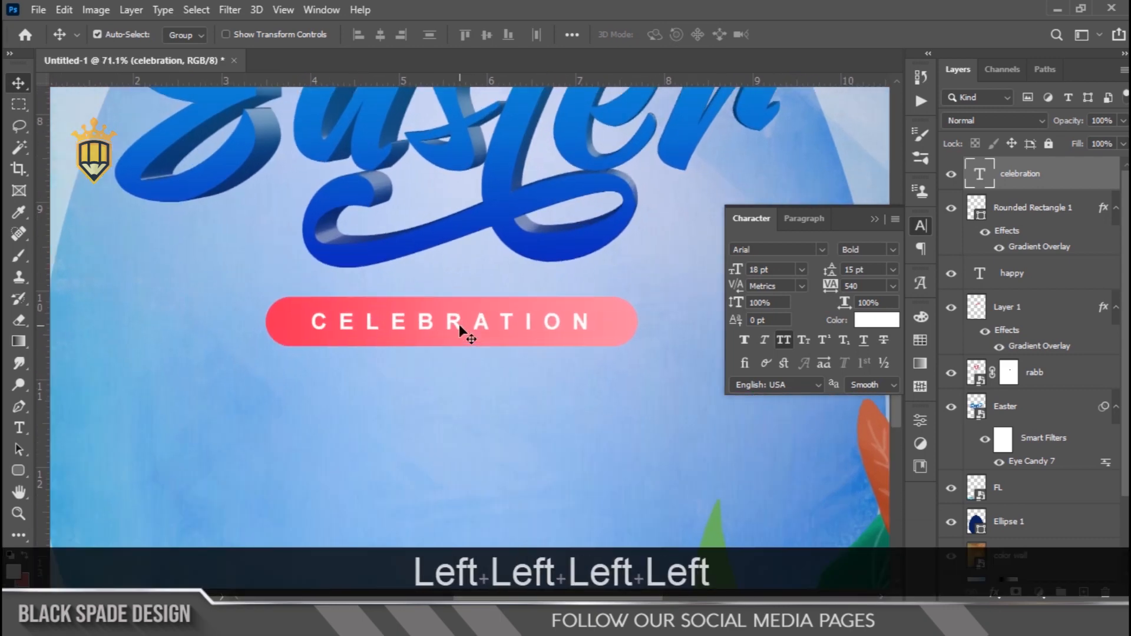
# Add a placeholder paragraph text box centred beneath the CELEBRATION banner
pyautogui.scroll(-2, 459, 325)
pyautogui.press('space')
pyautogui.moveTo(458, 348); pyautogui.dragTo(469, 242)
pyautogui.scroll(-1, 470, 245)
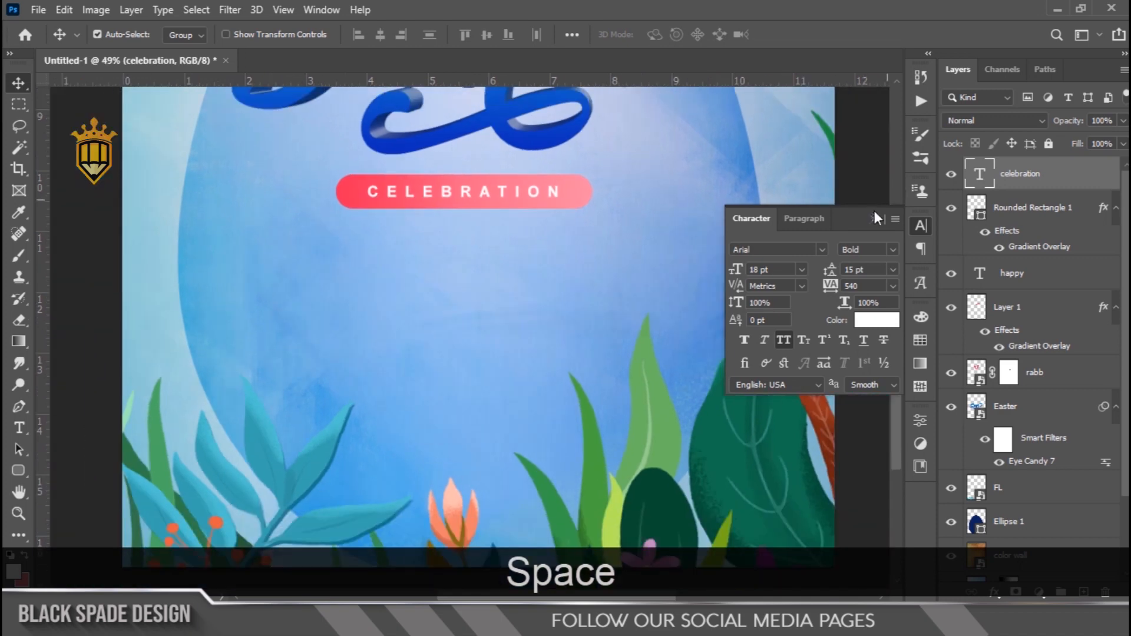
pyautogui.click(871, 223)
pyautogui.press('t')
pyautogui.moveTo(267, 245); pyautogui.dragTo(643, 331)
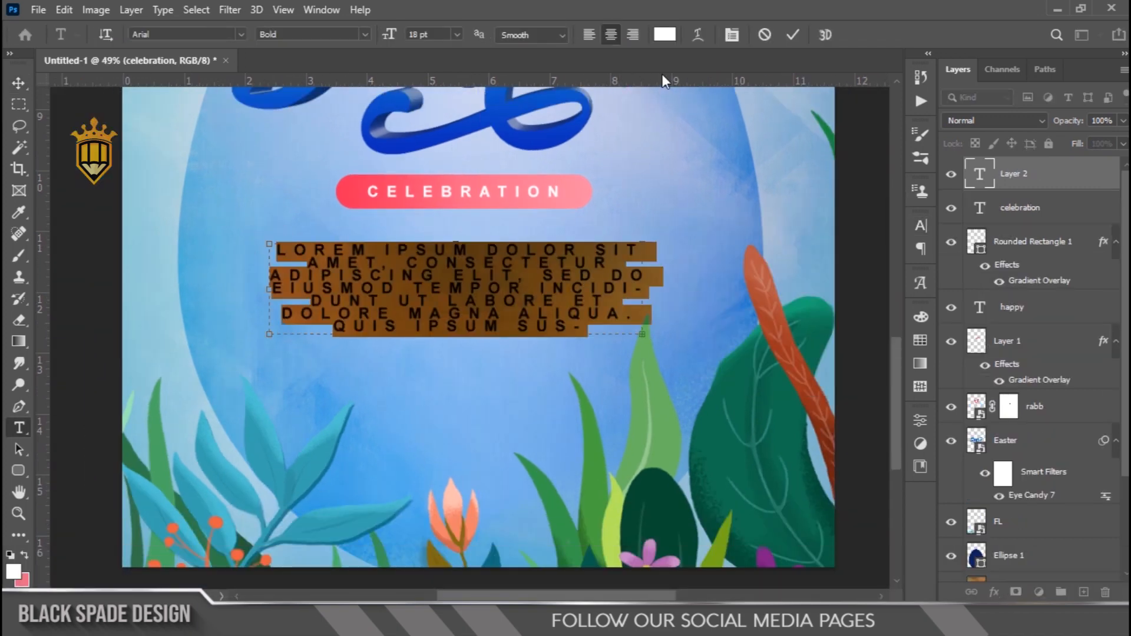
# Set the placeholder paragraph's text color to the dark blue sampled from the swash of the Easter title
pyautogui.click(665, 34)
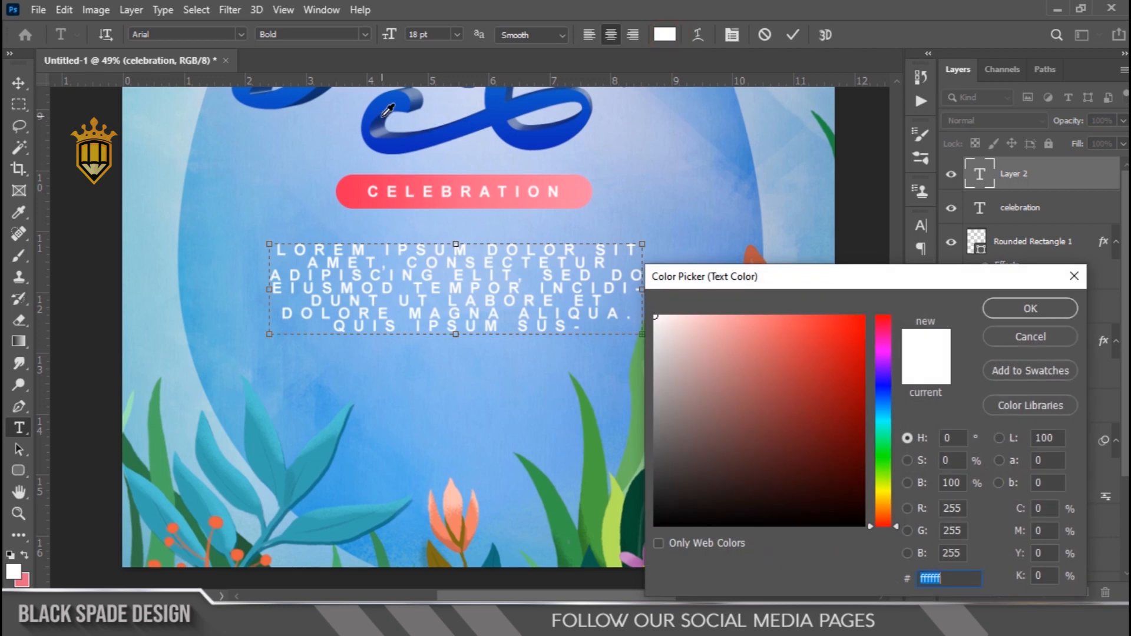
pyautogui.click(384, 114)
pyautogui.click(993, 305)
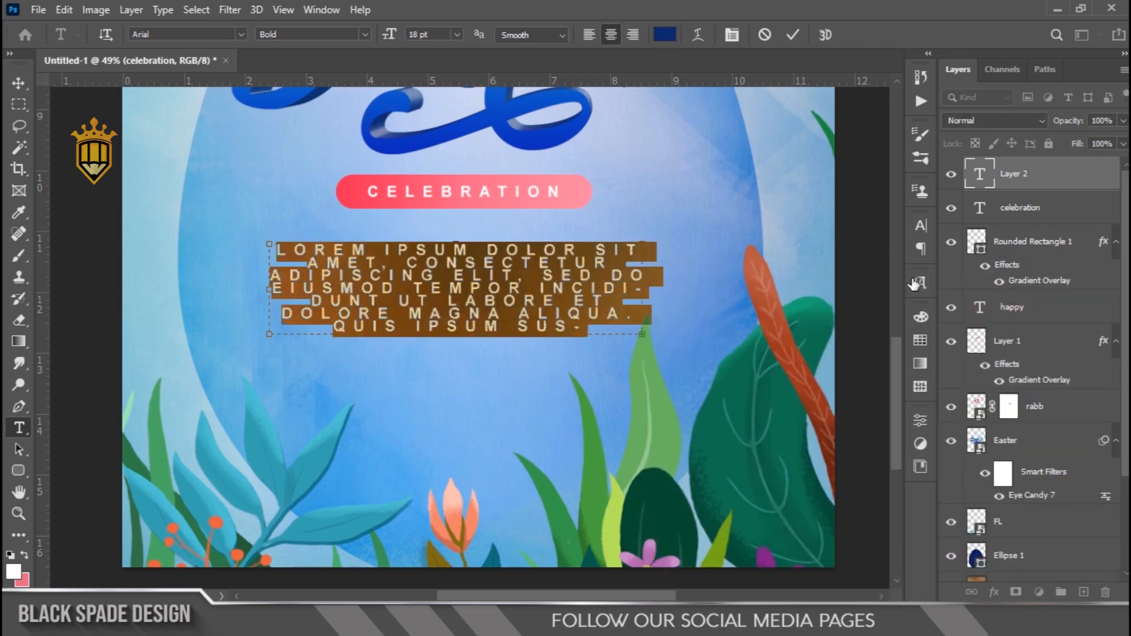
# Set the paragraph's tracking to 0, font size to 9 pt and leading to 15 pt, then commit the text
pyautogui.click(731, 37)
pyautogui.click(892, 286)
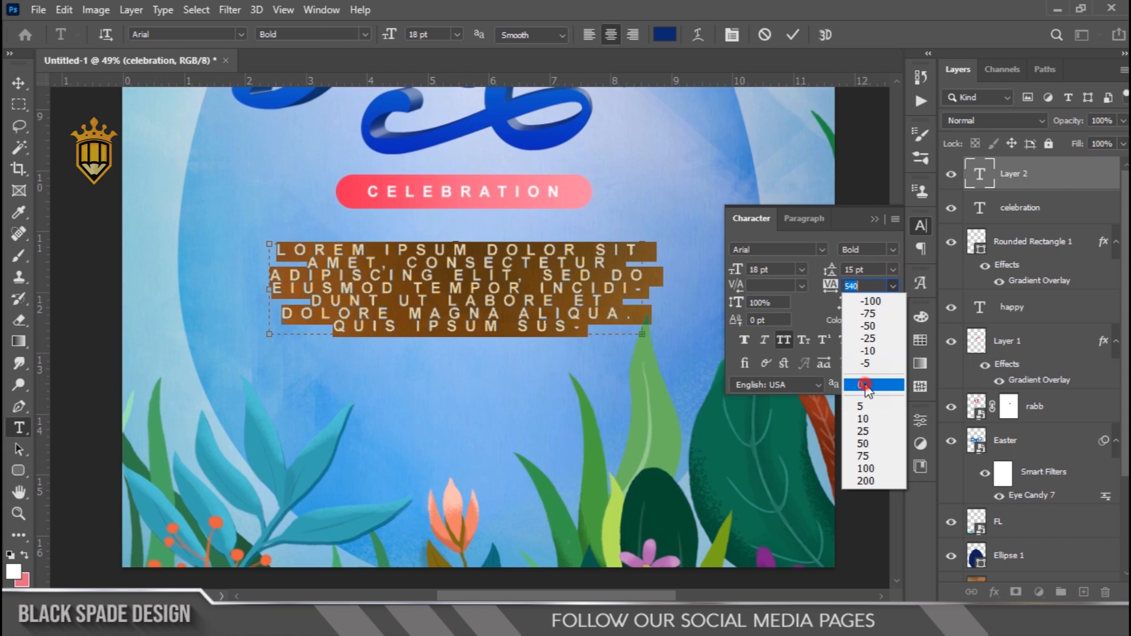
pyautogui.click(865, 385)
pyautogui.click(893, 269)
pyautogui.click(877, 287)
pyautogui.moveTo(741, 271); pyautogui.dragTo(733, 271)
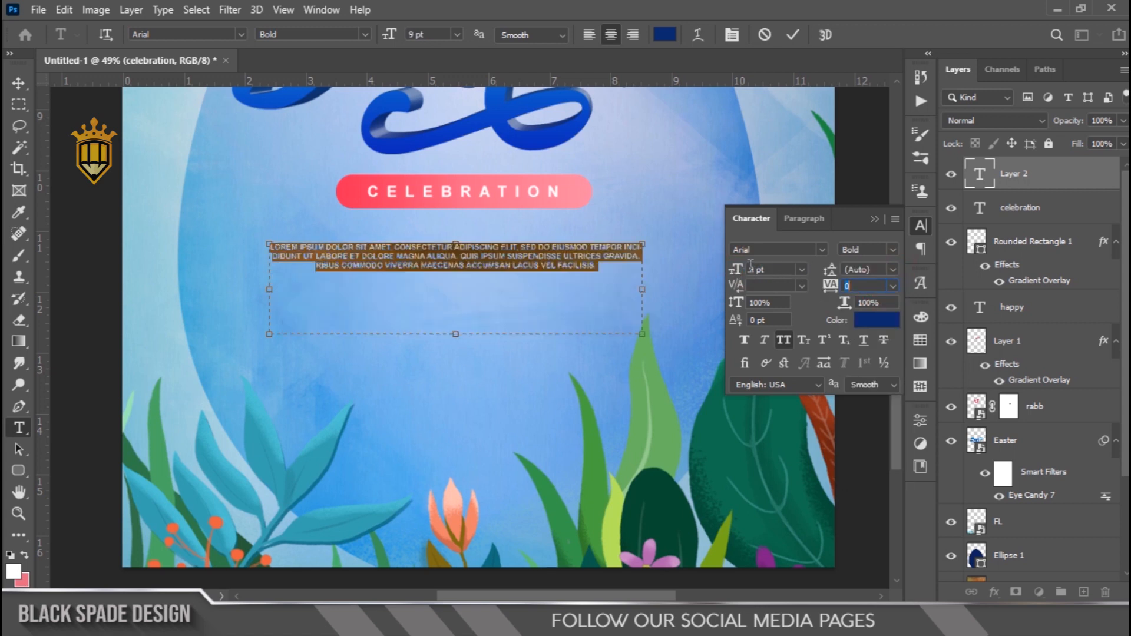
pyautogui.moveTo(828, 270); pyautogui.dragTo(846, 270)
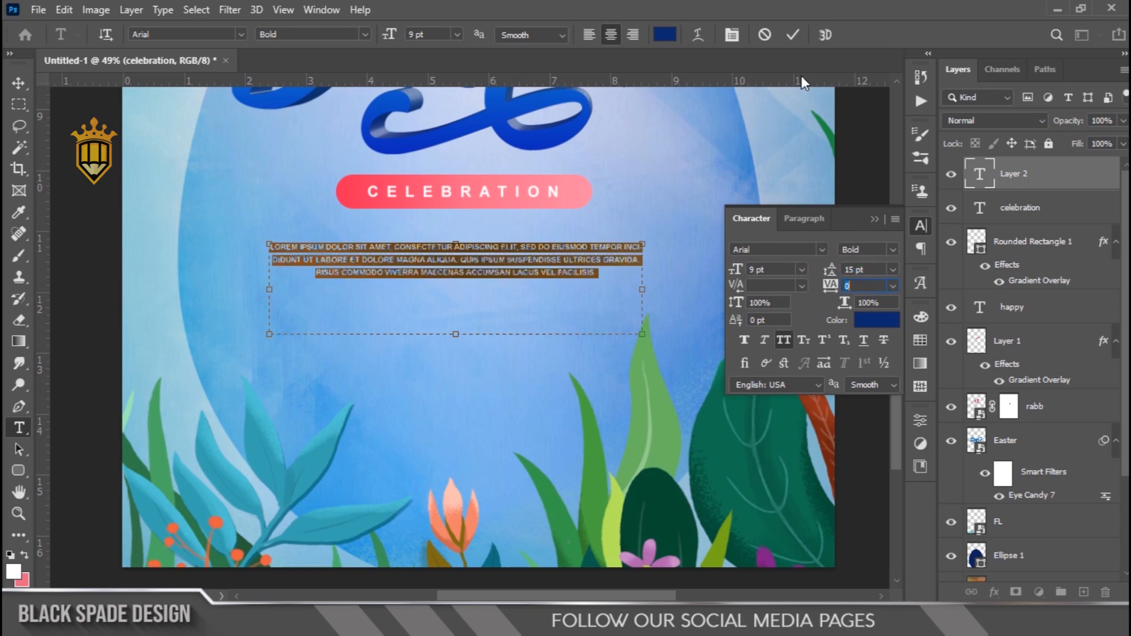
pyautogui.click(790, 36)
# Move the paragraph up so it sits closer beneath the CELEBRATION banner
pyautogui.scroll(-3, 493, 274)
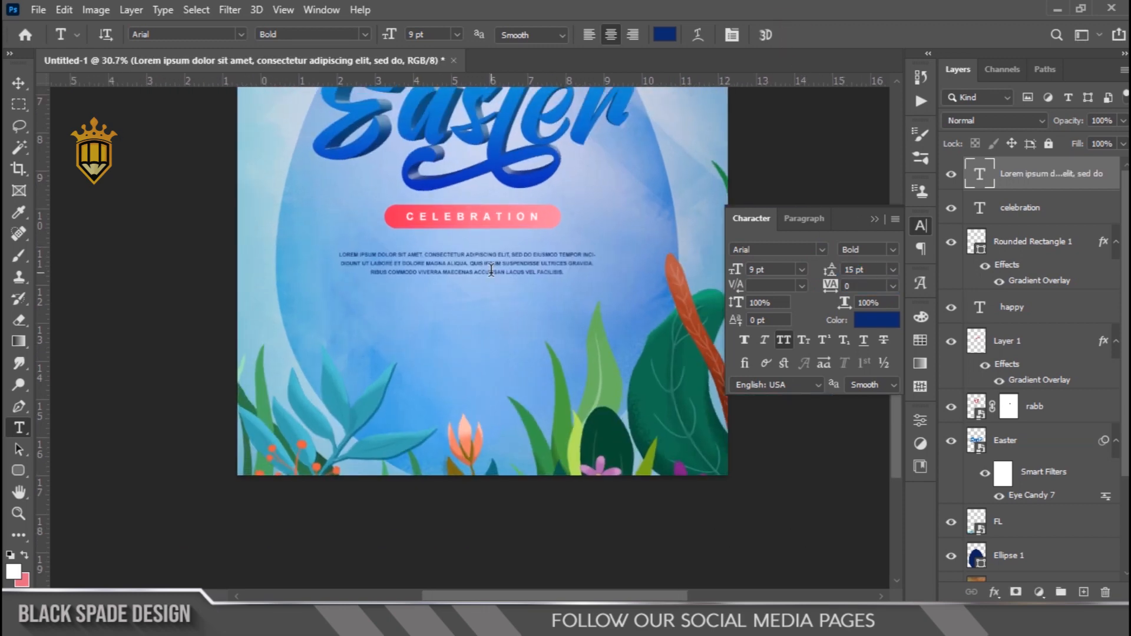
pyautogui.scroll(5, 494, 277)
pyautogui.press('v')
pyautogui.moveTo(494, 277); pyautogui.dragTo(440, 306)
pyautogui.scroll(-5, 496, 243)
pyautogui.press('space')
pyautogui.scroll(-3, 501, 390)
pyautogui.scroll(5, 483, 386)
pyautogui.press('space')
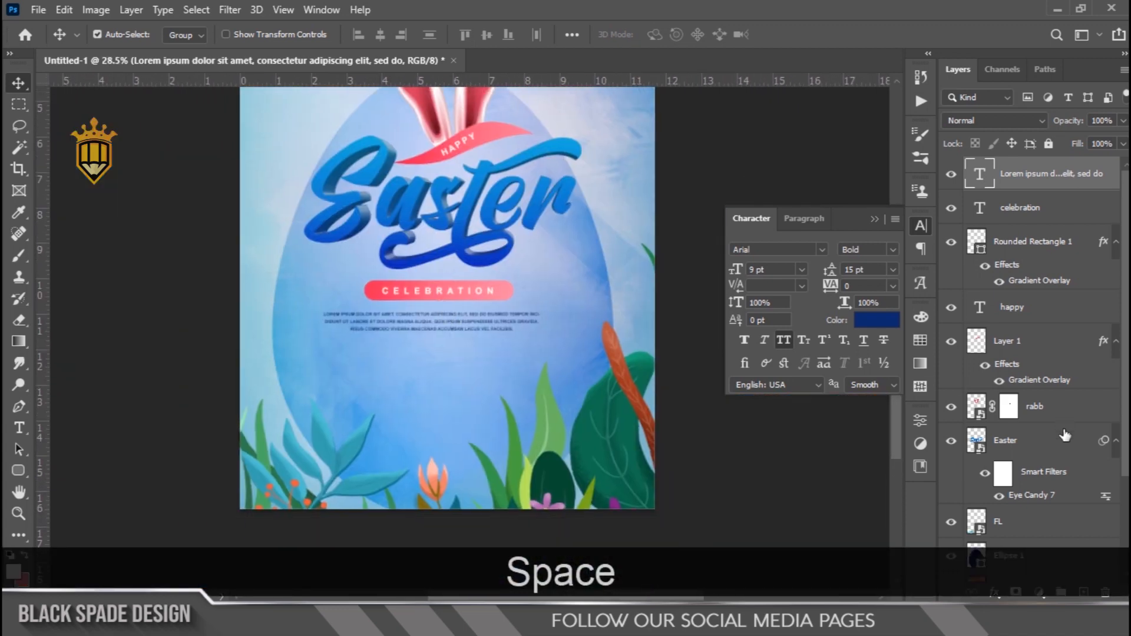
# Unlock the bottom layer, Layer 0, and load its full-canvas outline as a selection
pyautogui.scroll(-4, 1065, 434)
pyautogui.click(1101, 567)
pyautogui.keyDown('ctrl'); pyautogui.click(976, 564); pyautogui.keyUp('ctrl')
pyautogui.scroll(5, 1037, 353)
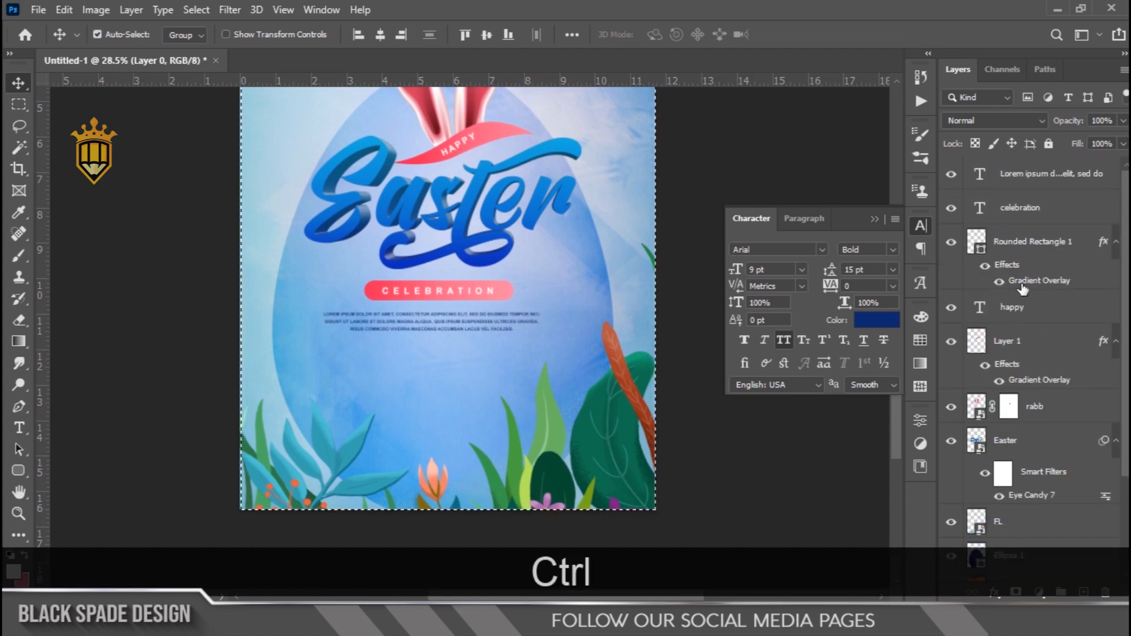
# Center the rounded rectangle, the CELEBRATION text and the paragraph horizontally within the canvas selection
pyautogui.click(1025, 253)
pyautogui.click(382, 36)
pyautogui.click(996, 209)
pyautogui.click(382, 38)
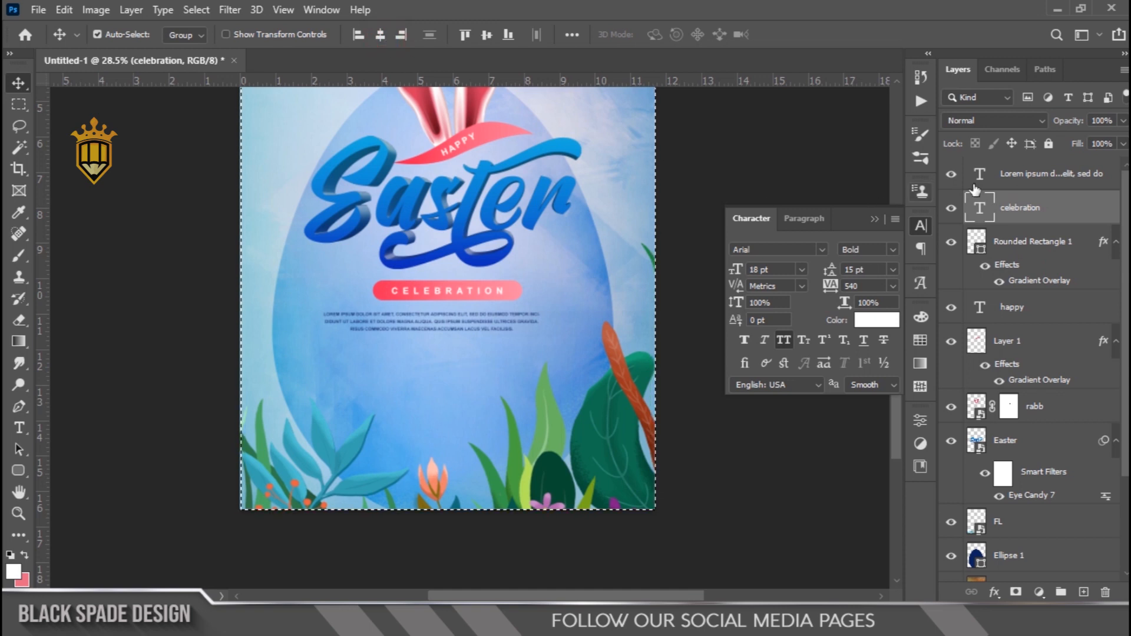
pyautogui.click(1037, 174)
pyautogui.click(380, 36)
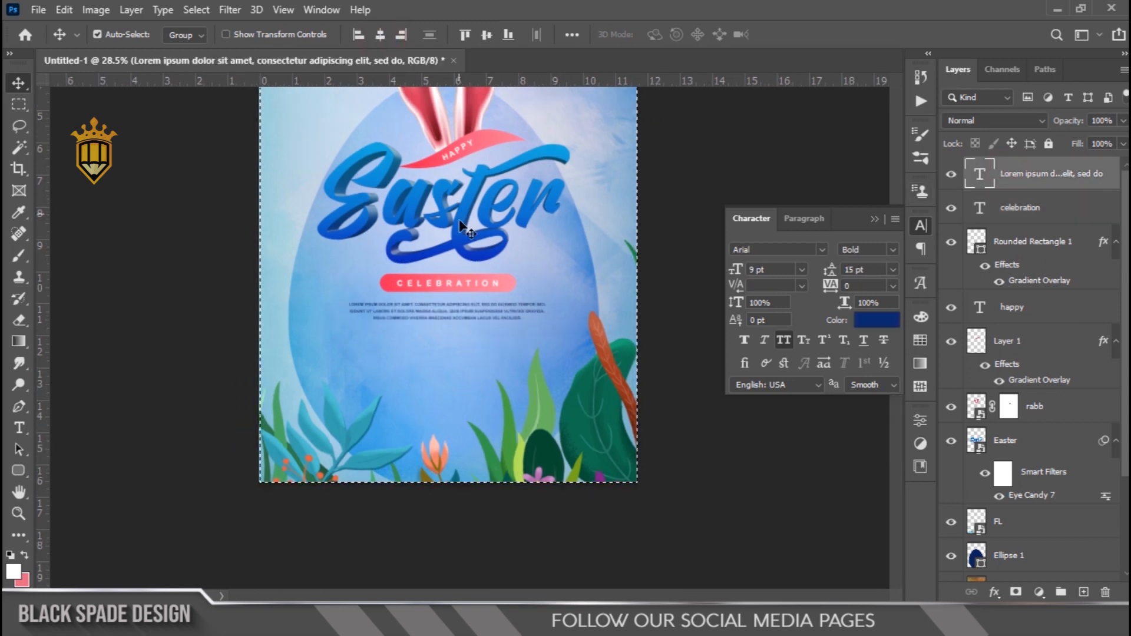
# Clear the canvas selection and lock Layer 0 again
pyautogui.hotkey('ctrl', '0')
pyautogui.hotkey('ctrl', 'd')
pyautogui.scroll(-3, 1055, 467)
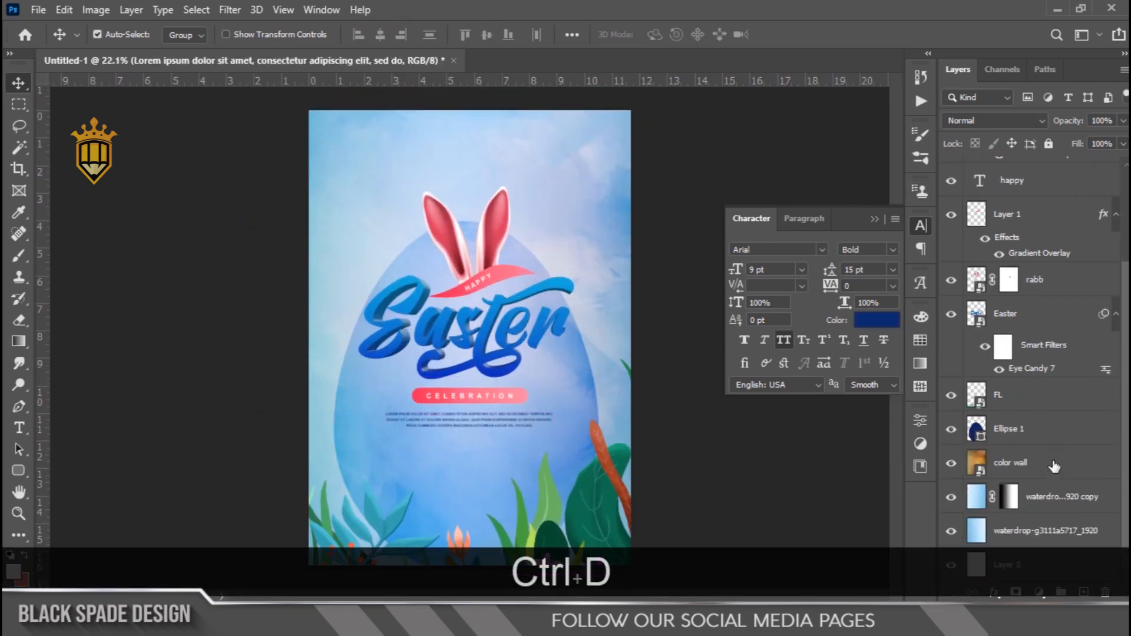
pyautogui.click(1036, 565)
pyautogui.click(1049, 144)
# Select the Lorem ipsum paragraph and nudge it up toward the CELEBRATION banner
pyautogui.scroll(6, 480, 428)
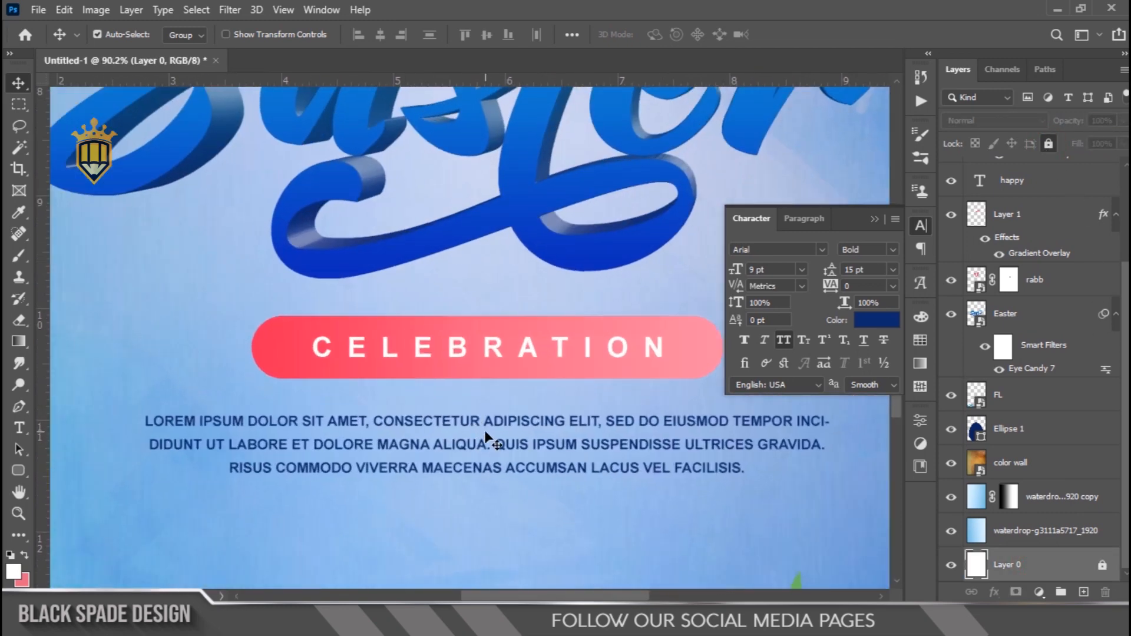
pyautogui.rightClick(487, 433)
pyautogui.click(496, 442)
pyautogui.press('Up')
pyautogui.press('Up')
pyautogui.press('Up')
pyautogui.press('Up')
pyautogui.press('Up')
pyautogui.press('Up')
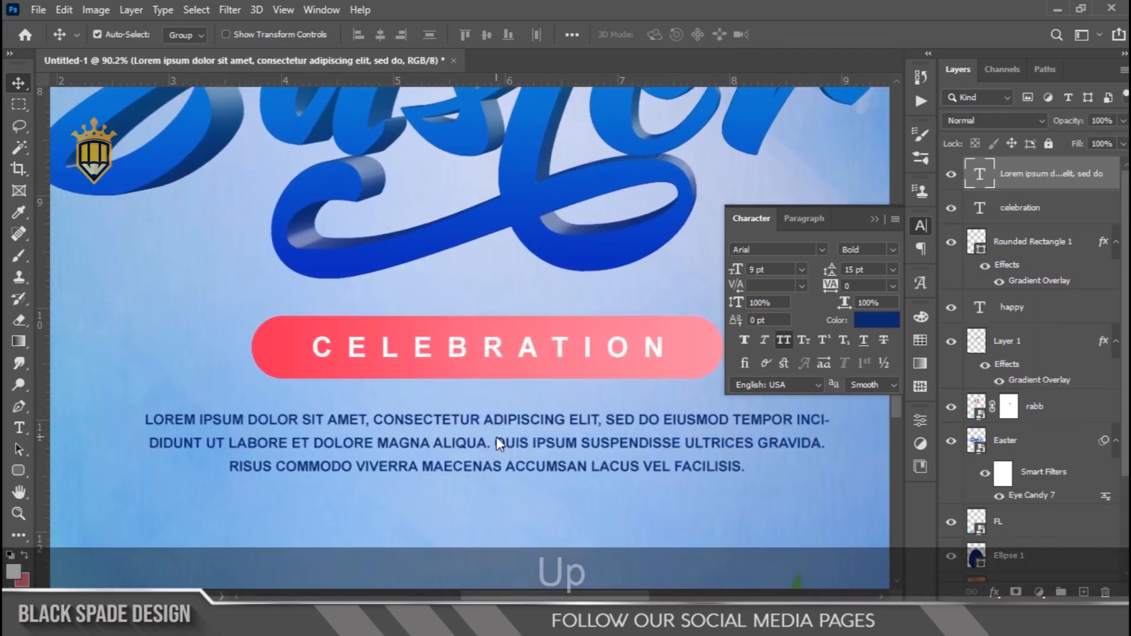
pyautogui.press('Up')
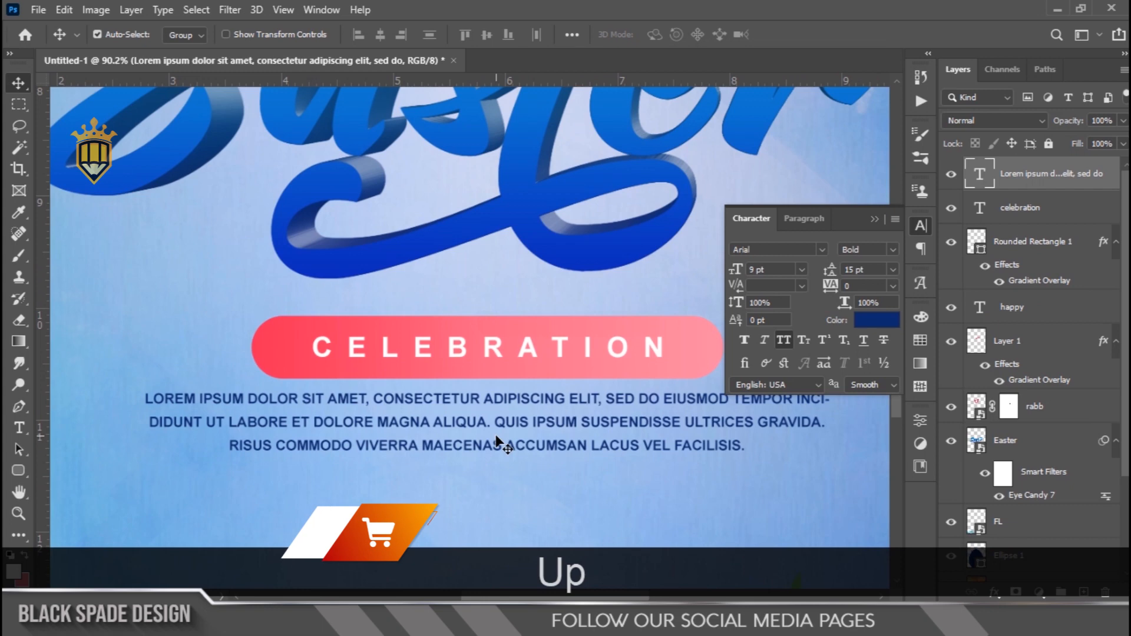
# Select all layers from the paragraph down to Easter and scale them together about their center to 110.74%
pyautogui.click(874, 218)
pyautogui.scroll(-1, 518, 264)
pyautogui.scroll(-5, 518, 263)
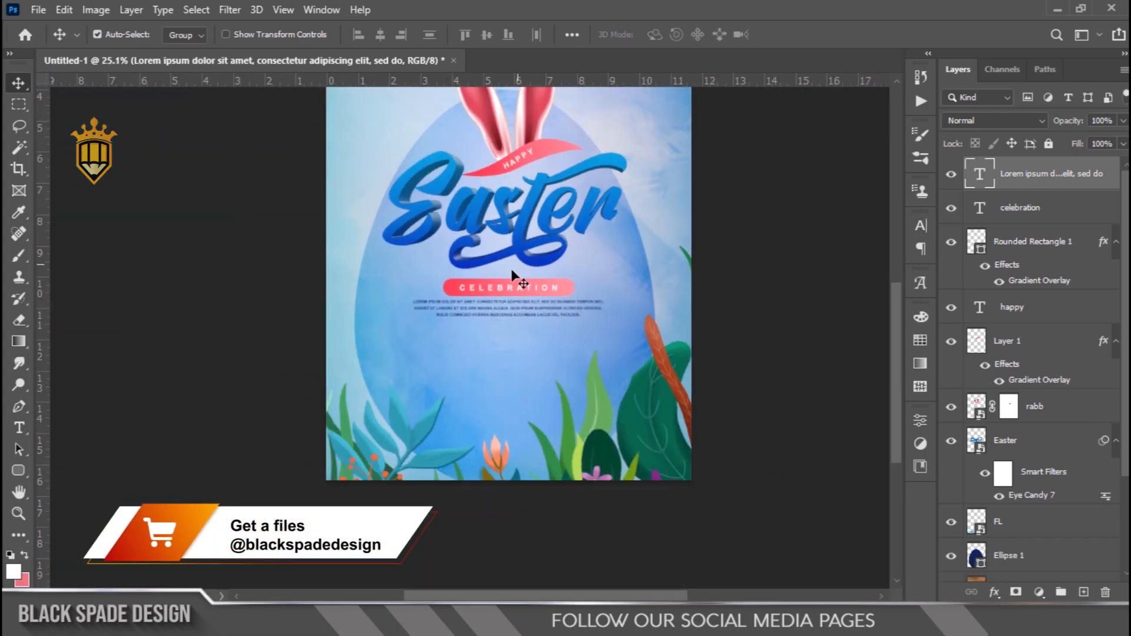
pyautogui.scroll(4, 465, 393)
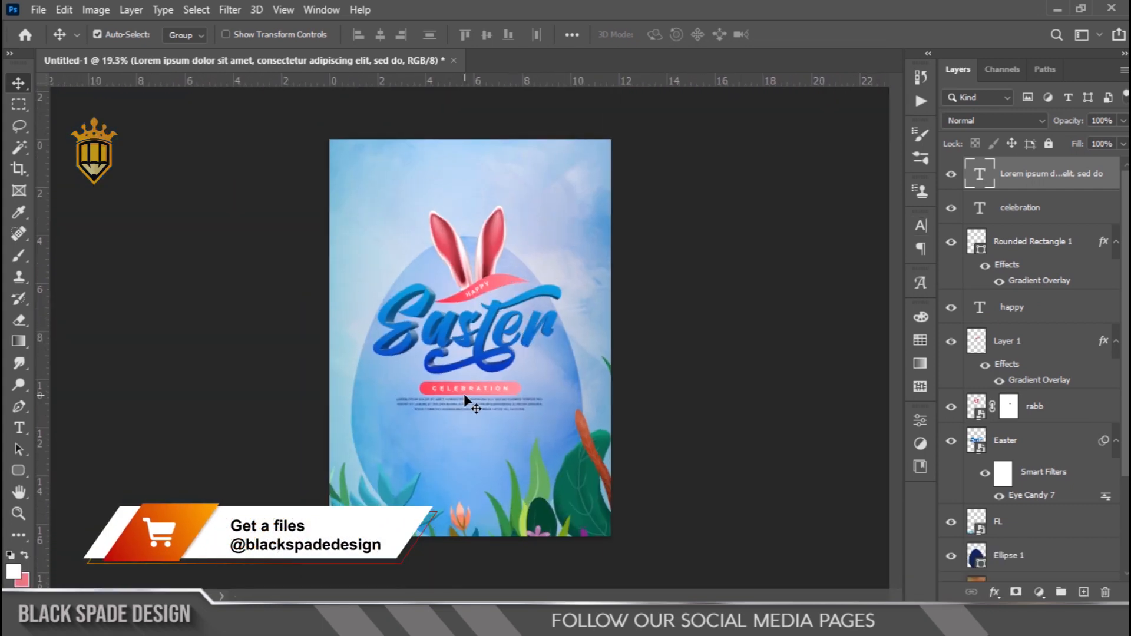
pyautogui.press('space')
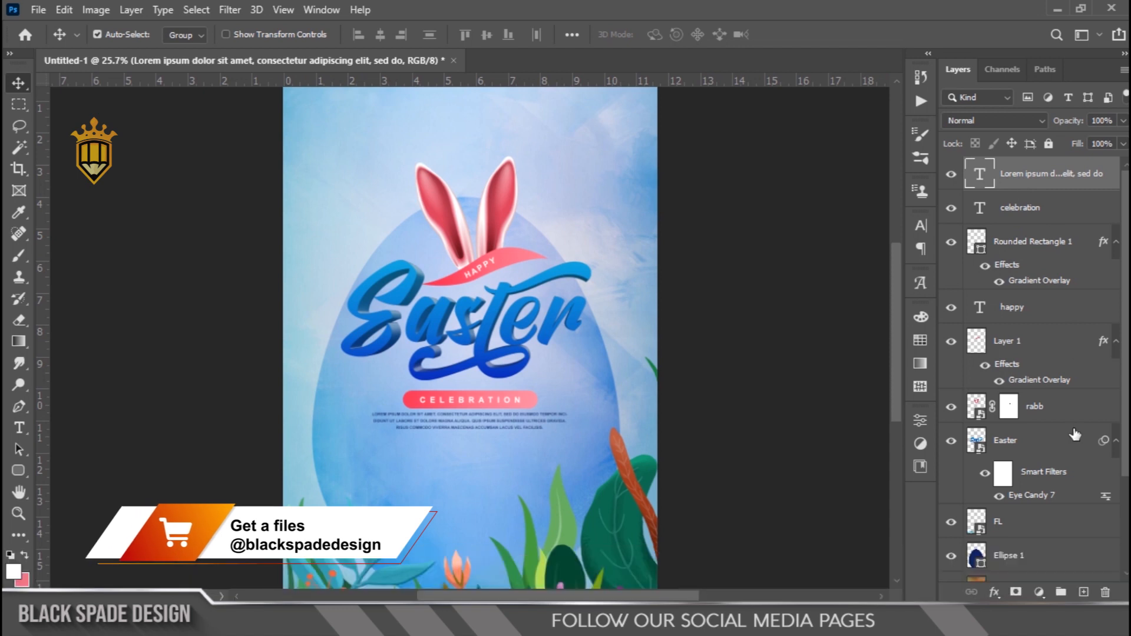
pyautogui.keyDown('shift'); pyautogui.click(1025, 448); pyautogui.keyUp('shift')
pyautogui.scroll(-1, 503, 341)
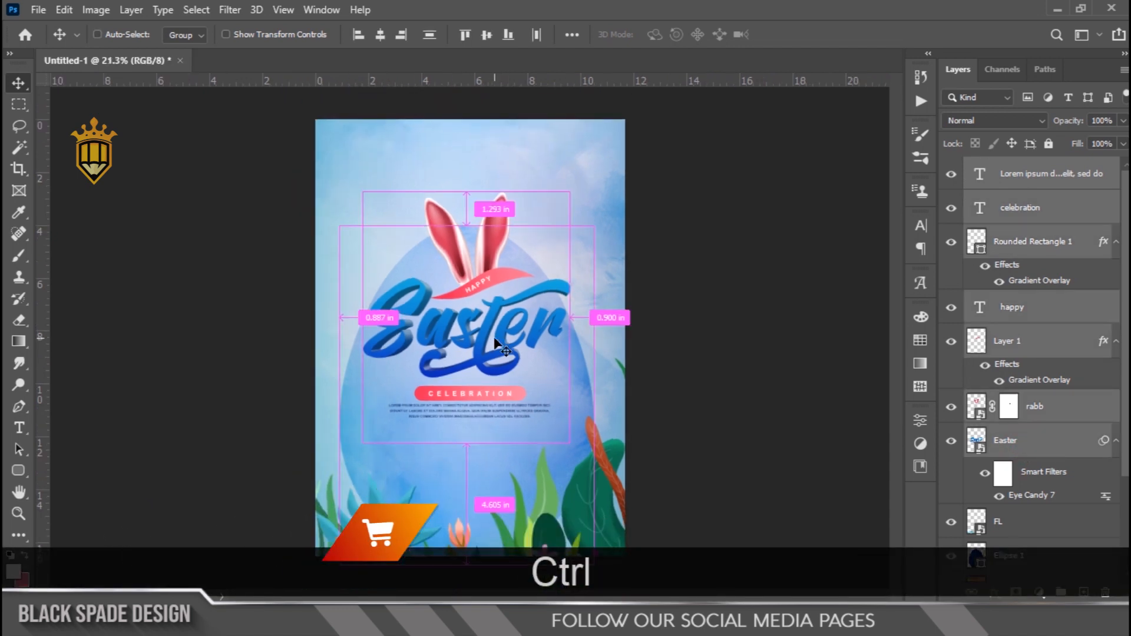
pyautogui.hotkey('ctrl', 't')
pyautogui.moveTo(569, 191); pyautogui.dragTo(589, 187)
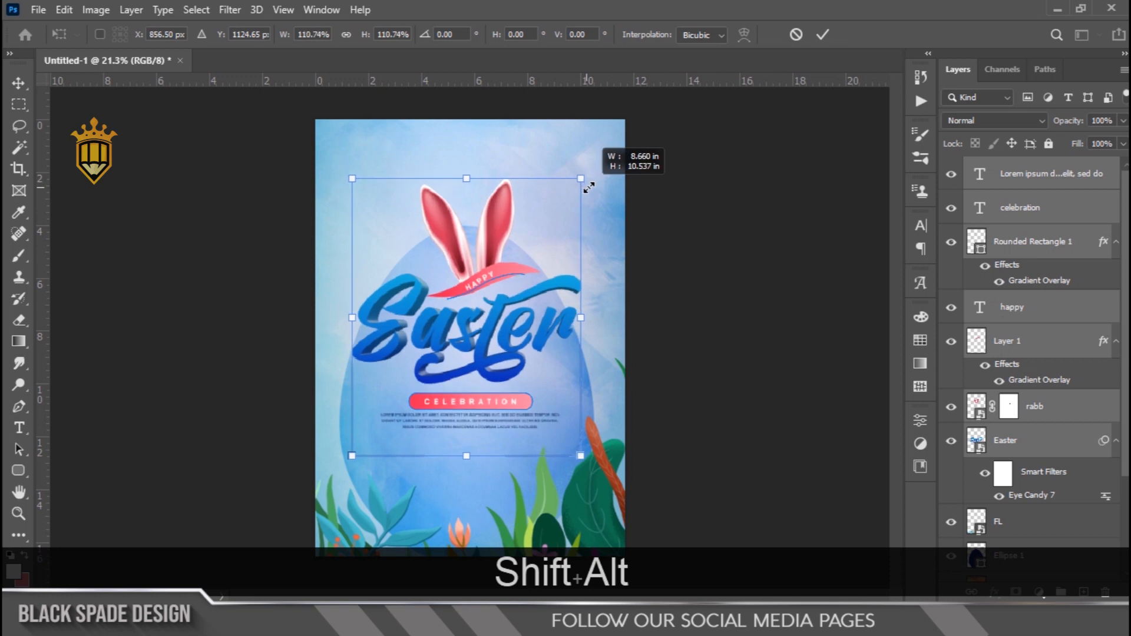
pyautogui.press('Return')
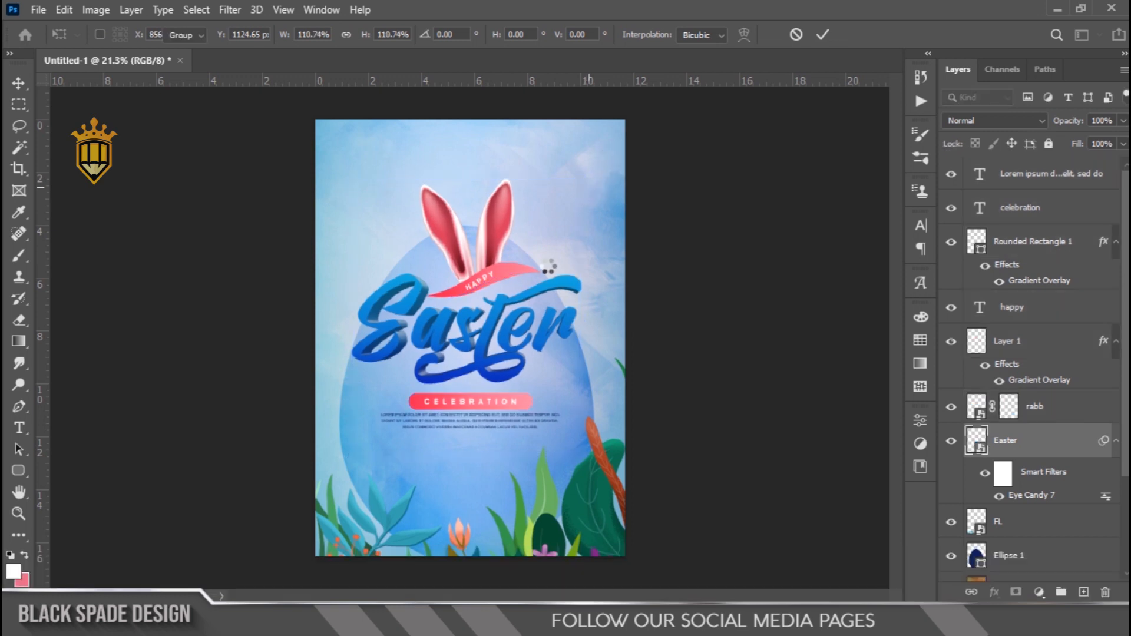
# Place the Flower image into the poster directly above the Ellipse 1 layer
pyautogui.scroll(-4, 536, 289)
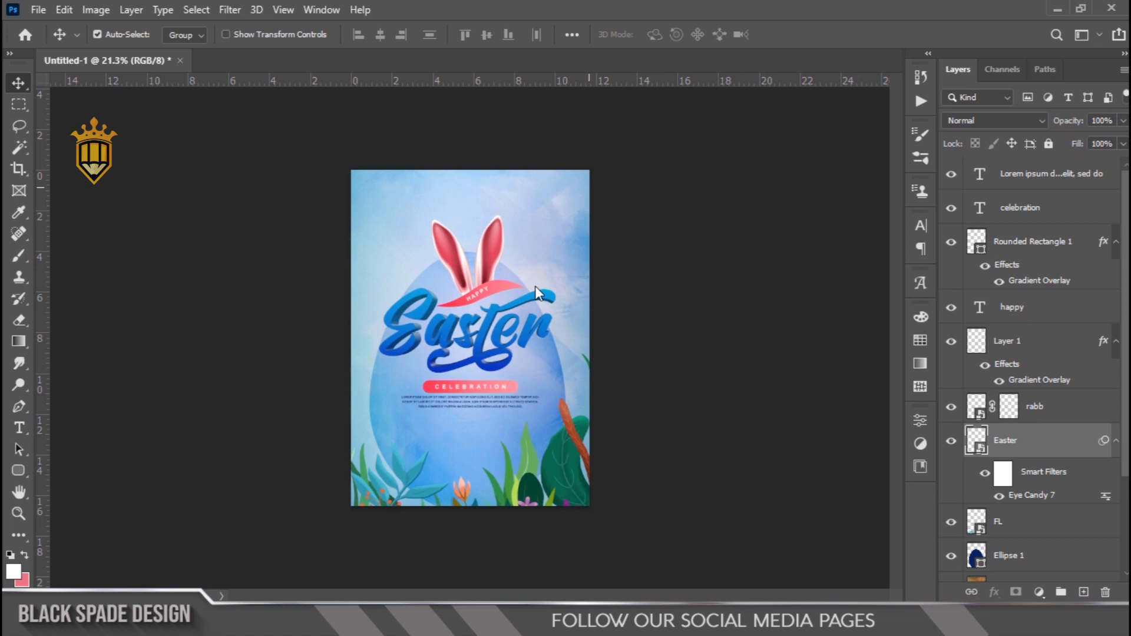
pyautogui.scroll(8, 494, 460)
pyautogui.moveTo(494, 477); pyautogui.dragTo(481, 286)
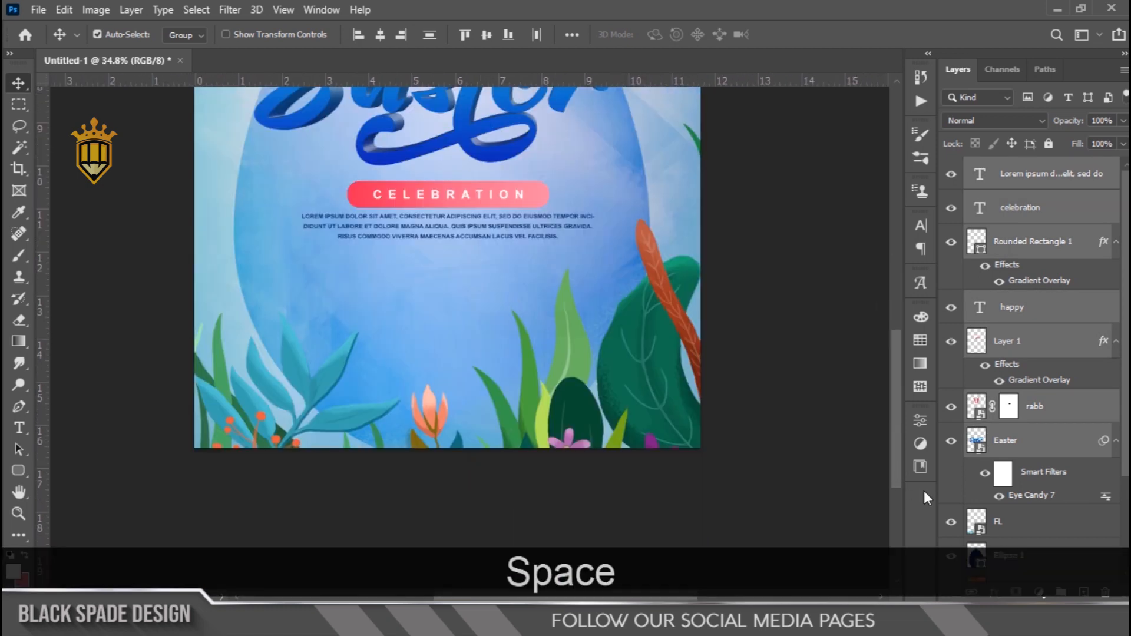
pyautogui.click(987, 523)
pyautogui.click(1041, 554)
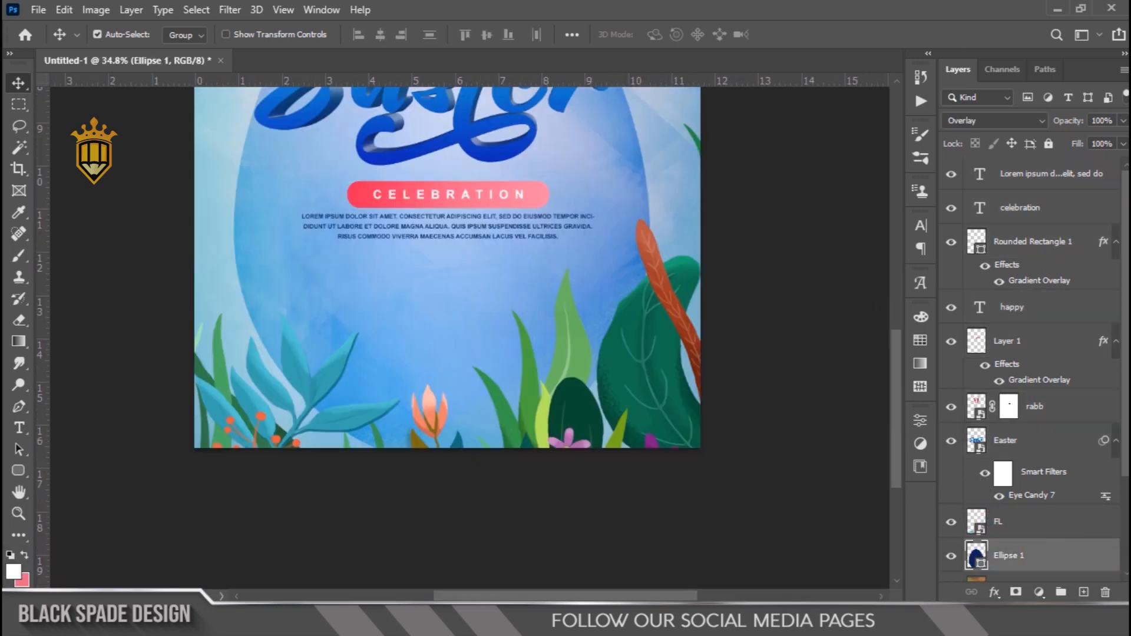
pyautogui.hotkey('alt', 'Tab')
pyautogui.click(419, 221)
pyautogui.moveTo(444, 255); pyautogui.dragTo(610, 350)
# Scale the flower to about 312% and position it at the poster's bottom center behind the orange bloom
pyautogui.moveTo(465, 271); pyautogui.dragTo(464, 352)
pyautogui.moveTo(495, 294); pyautogui.dragTo(607, 190)
pyautogui.moveTo(482, 316); pyautogui.dragTo(482, 351)
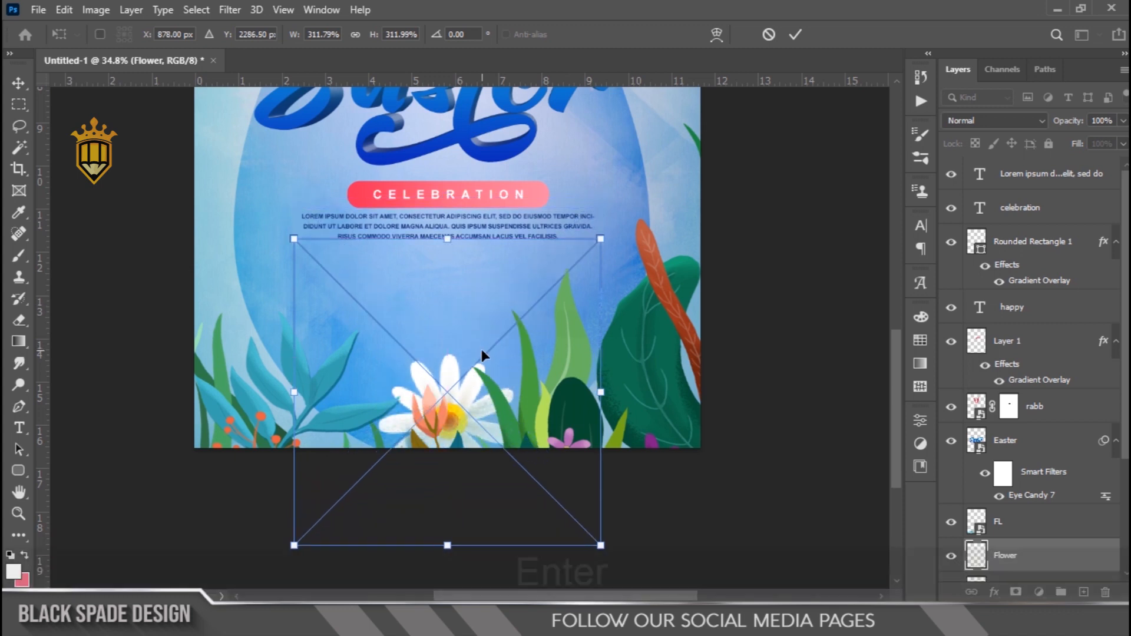
pyautogui.press('Return')
# Duplicate the flower and move the copy behind the large dark green leaf at the poster's right edge
pyautogui.hotkey('ctrl', 'j')
pyautogui.hotkey('ctrl', 't')
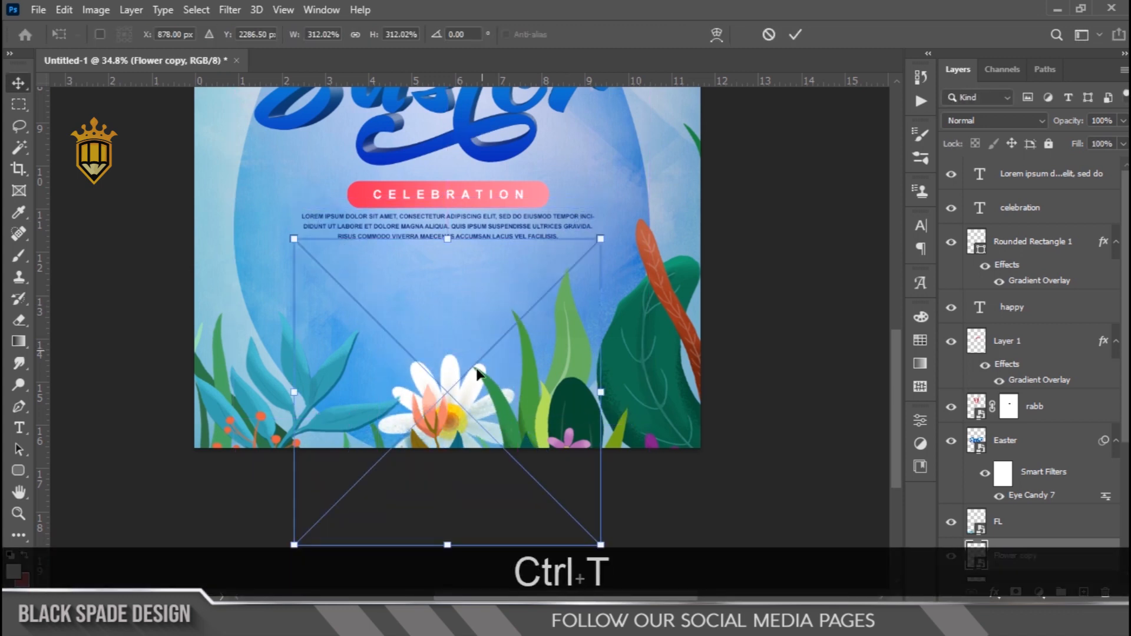
pyautogui.moveTo(458, 423); pyautogui.dragTo(661, 304)
pyautogui.press('Return')
# Duplicate the flower again and move this copy to the poster's left edge behind the blue-green plants
pyautogui.hotkey('ctrl', 'j')
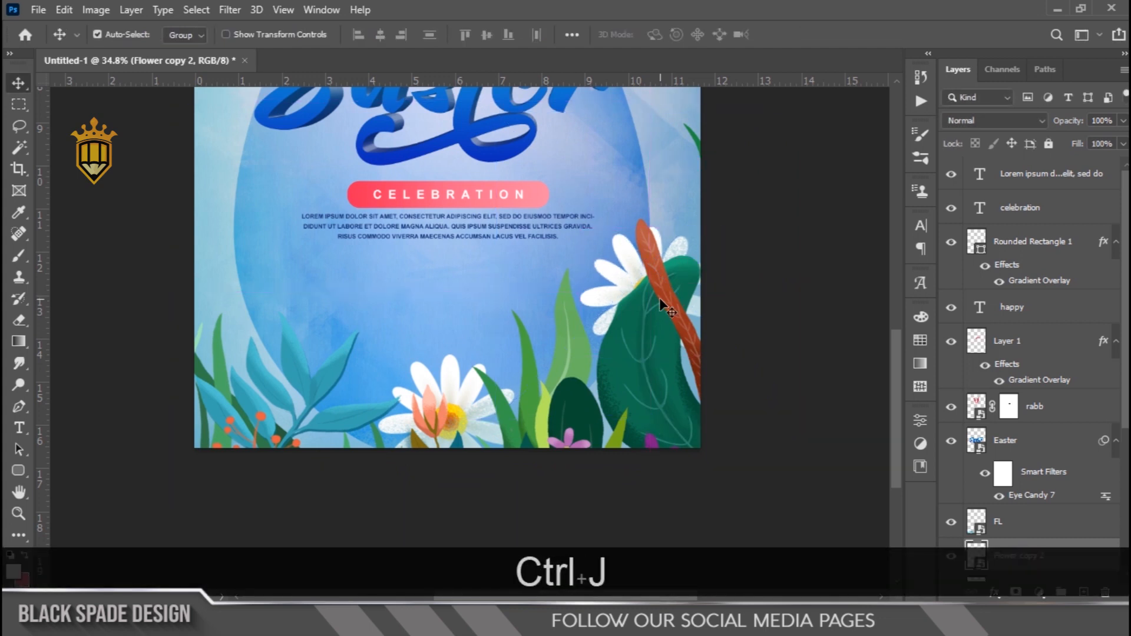
pyautogui.hotkey('ctrl', 't')
pyautogui.moveTo(651, 293); pyautogui.dragTo(221, 327)
pyautogui.press('Return')
# Add a Curves adjustment layer above the FL plants layer and pull the RGB curve's midtones down slightly
pyautogui.scroll(-3, 364, 309)
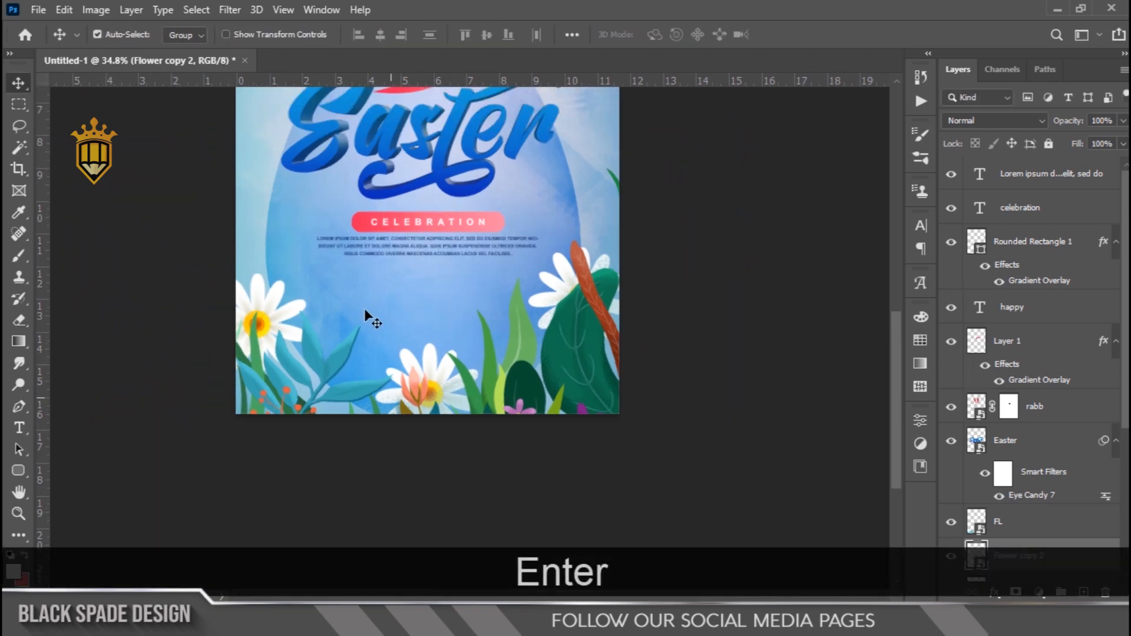
pyautogui.scroll(7, 515, 243)
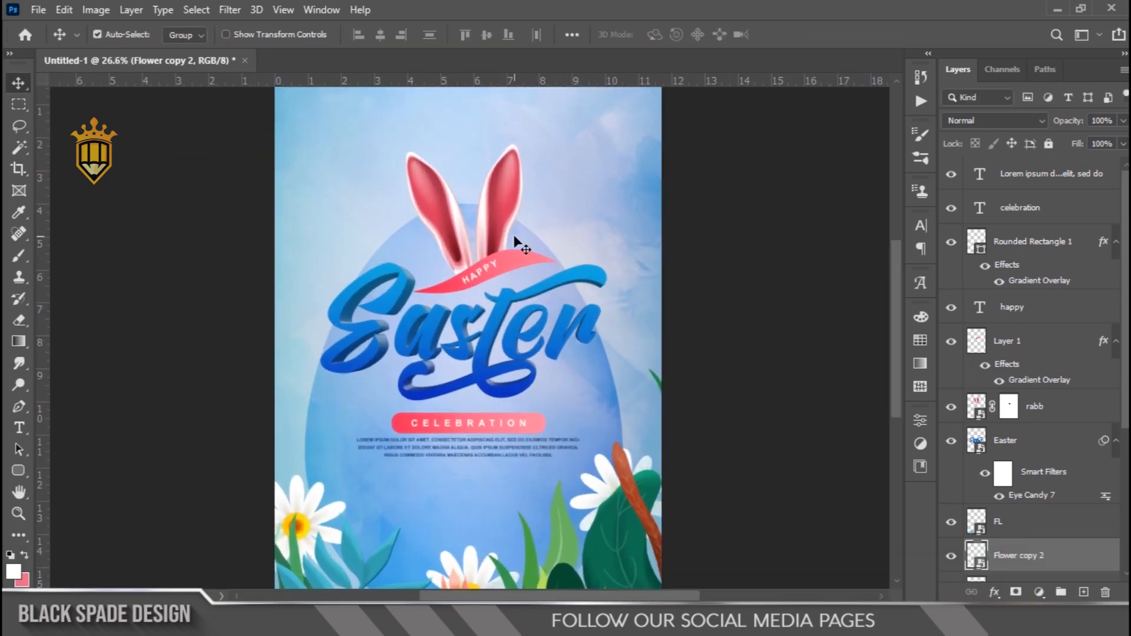
pyautogui.press('space')
pyautogui.moveTo(473, 281); pyautogui.dragTo(492, 343)
pyautogui.scroll(-3, 492, 343)
pyautogui.scroll(-2, 492, 344)
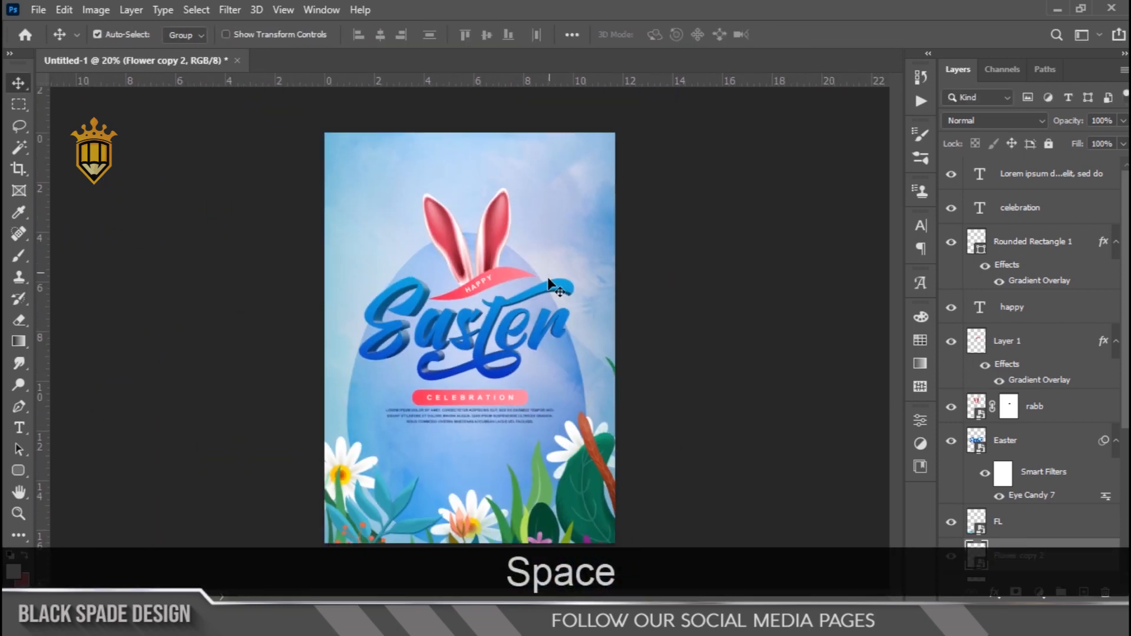
pyautogui.scroll(-1, 1031, 371)
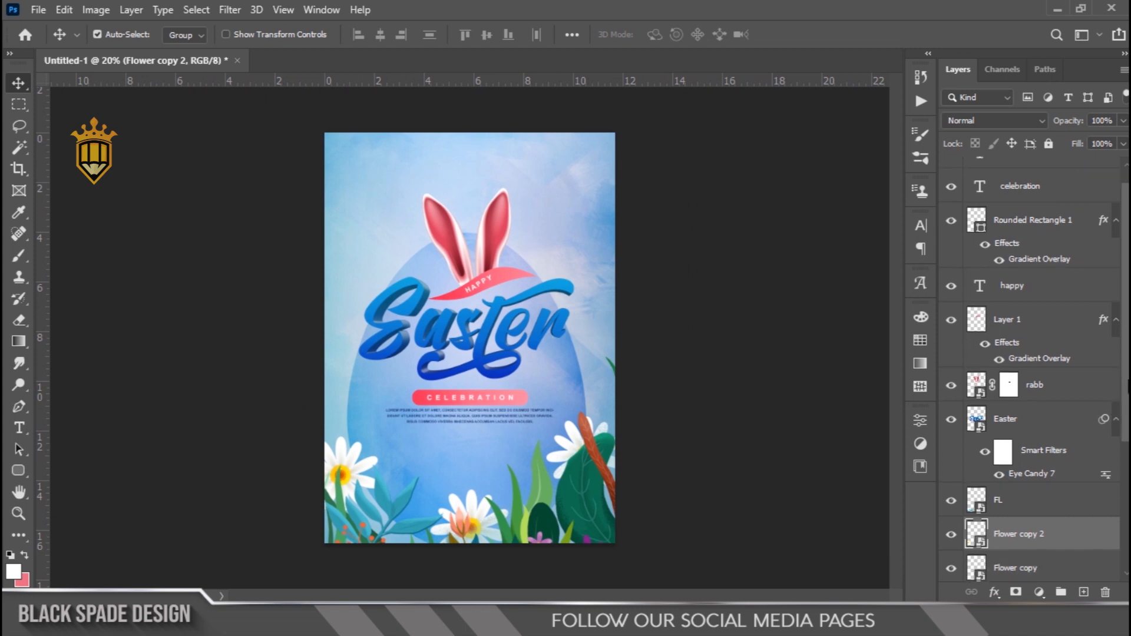
pyautogui.click(1045, 501)
pyautogui.click(1039, 592)
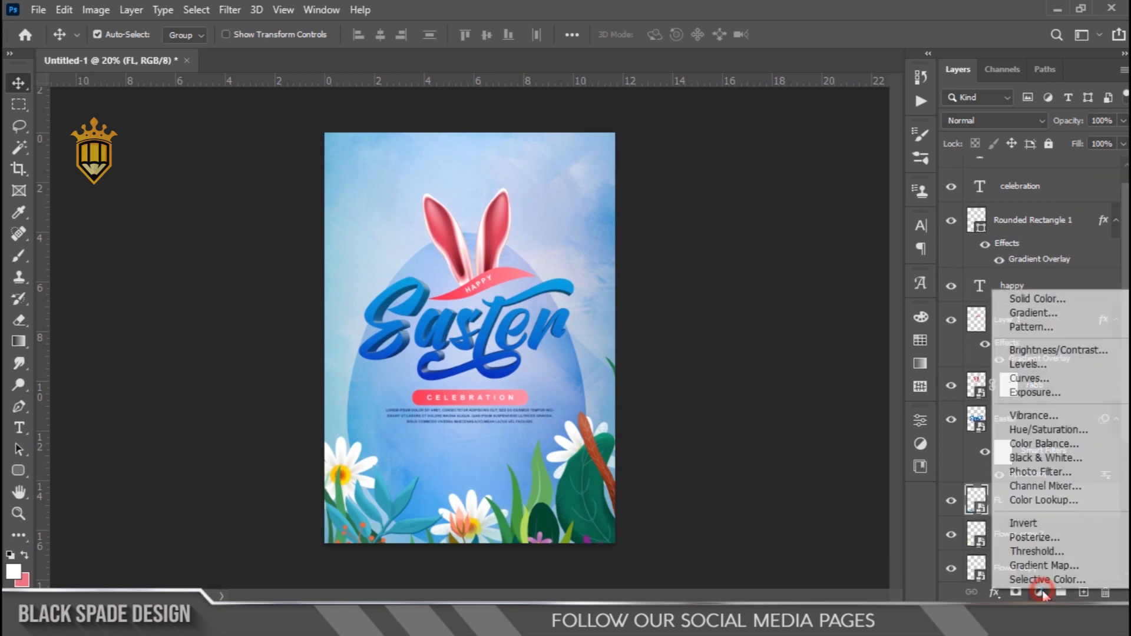
pyautogui.click(1047, 380)
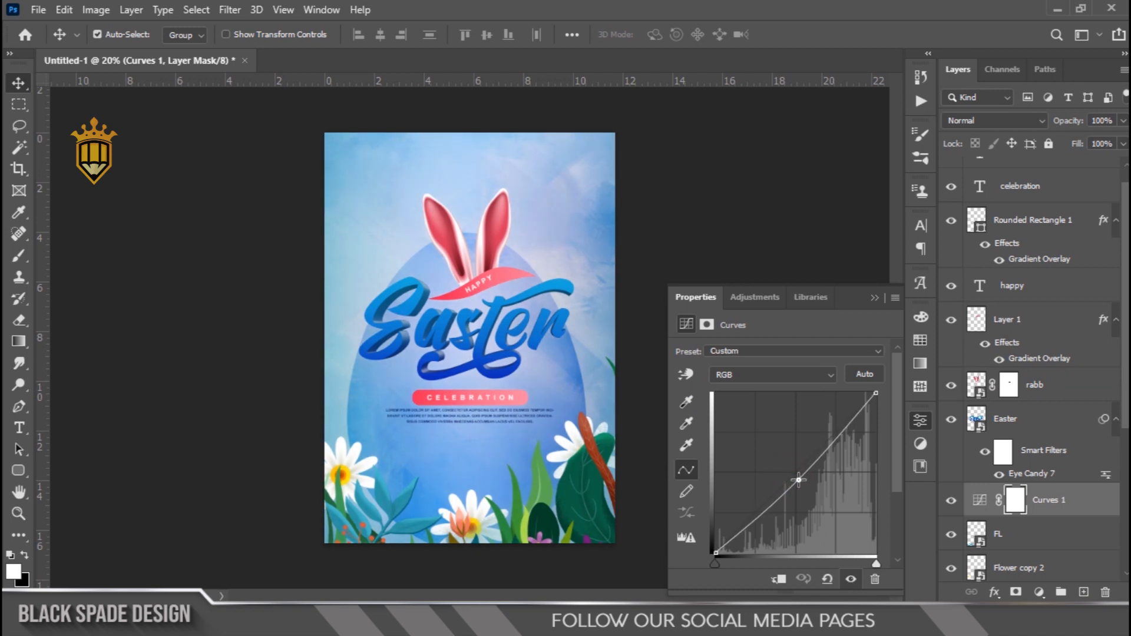
pyautogui.click(876, 300)
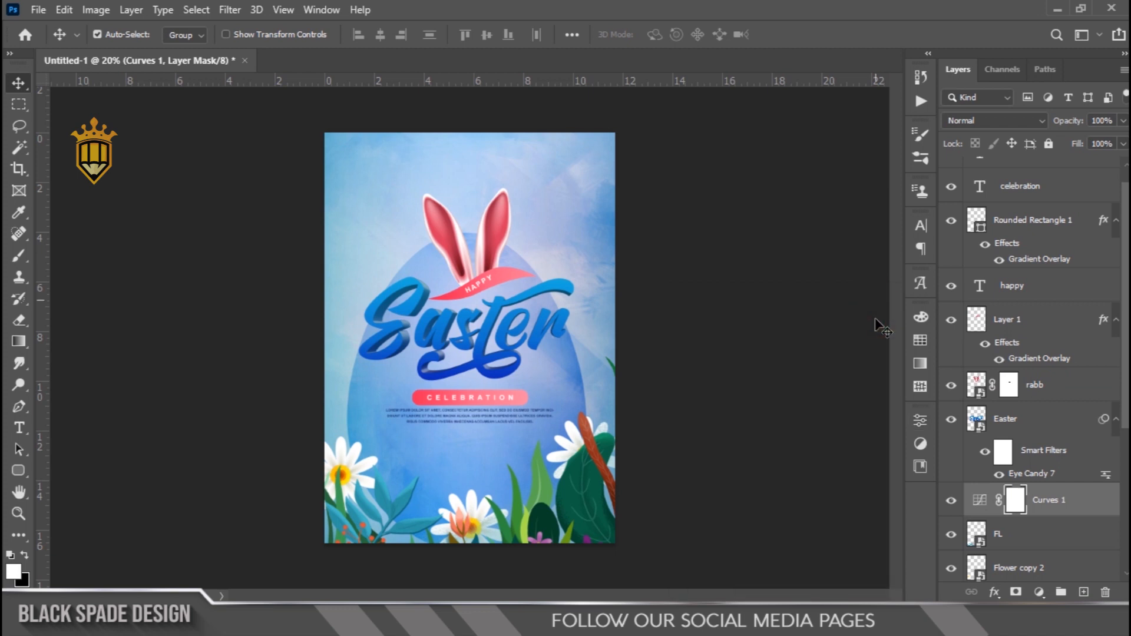
pyautogui.scroll(-5, 1056, 540)
pyautogui.scroll(-1, 483, 328)
pyautogui.scroll(9, 484, 328)
pyautogui.press('space')
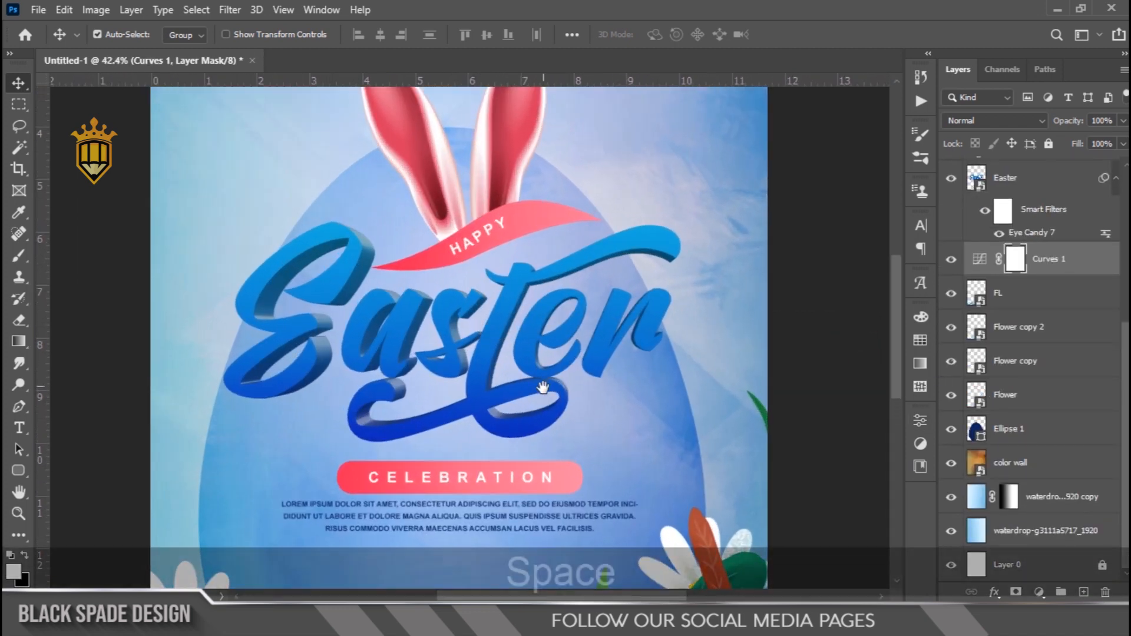
pyautogui.scroll(-8, 539, 340)
pyautogui.scroll(4, 1019, 282)
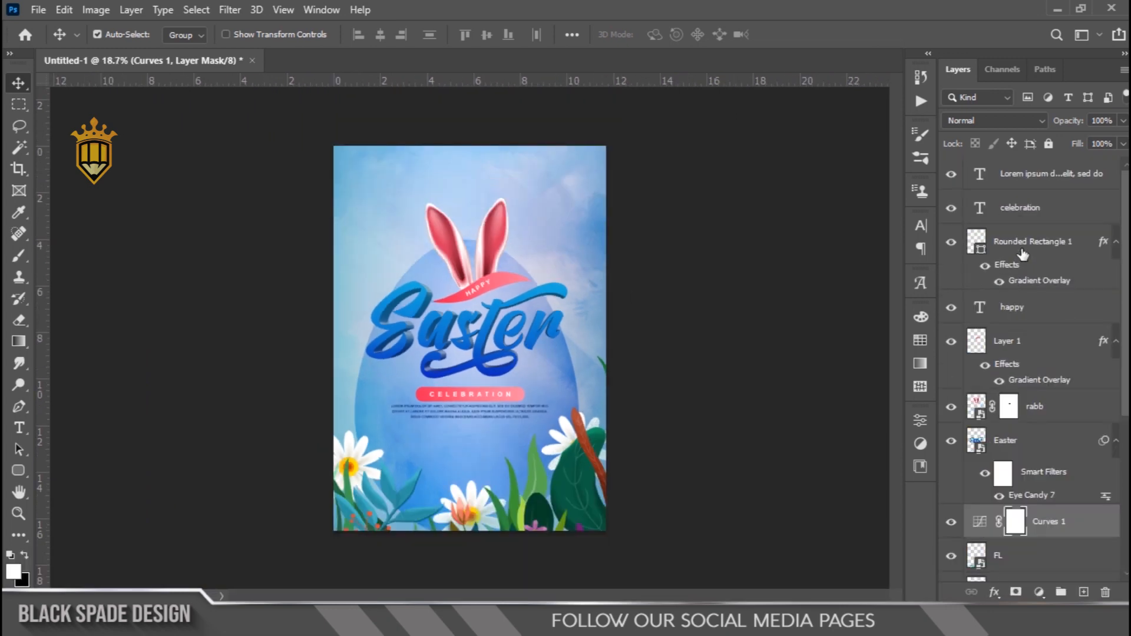
# Create a new layer above the paragraph text, fill it with the pink background color and set its Fill to 0%
pyautogui.click(1026, 173)
pyautogui.scroll(2, 697, 266)
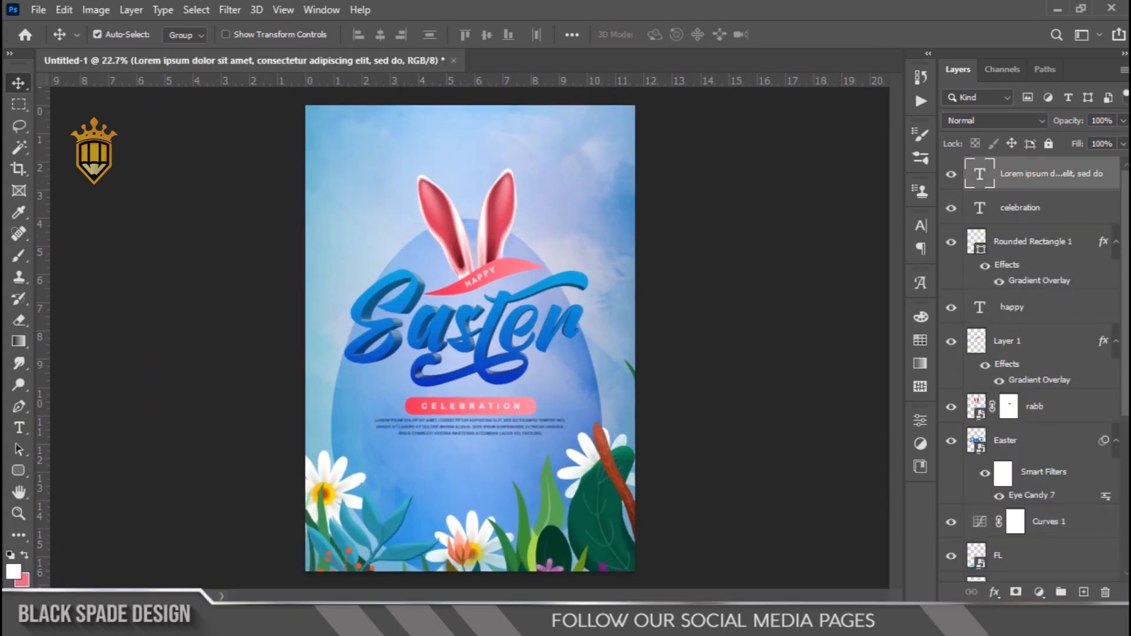
pyautogui.click(1083, 591)
pyautogui.hotkey('ctrl', 'BackSpace')
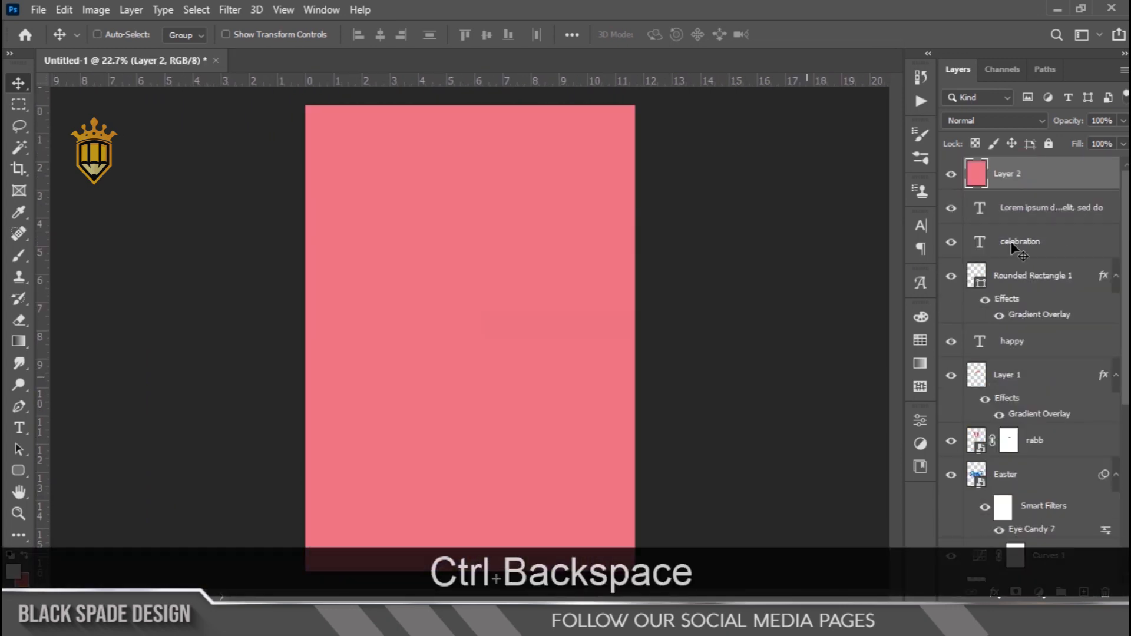
pyautogui.press('Return')
# Add a white 50 px Stroke positioned Inside to the pink layer as a border around the poster
pyautogui.click(995, 591)
pyautogui.click(1022, 473)
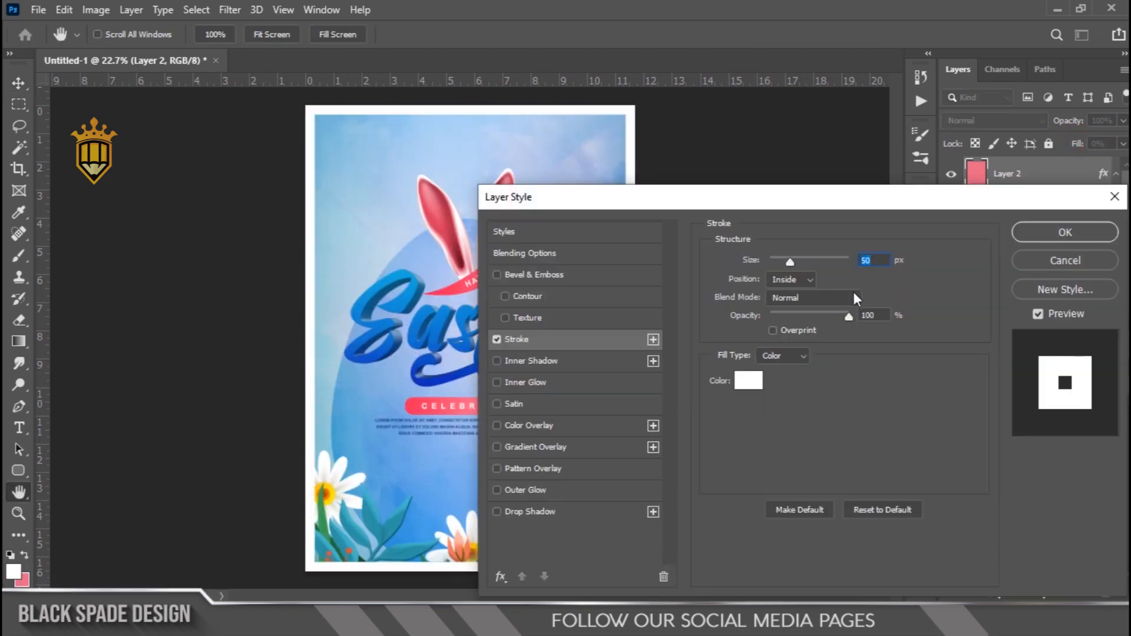
pyautogui.click(1034, 238)
pyautogui.press('z')
pyautogui.rightClick(487, 302)
pyautogui.click(489, 303)
pyautogui.press('v')
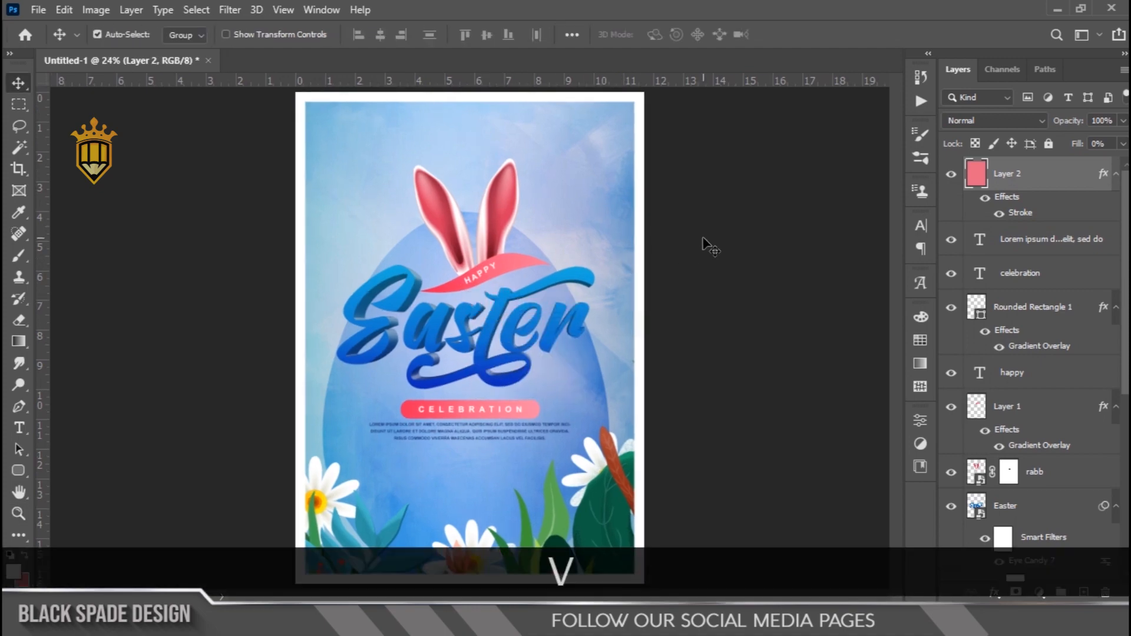